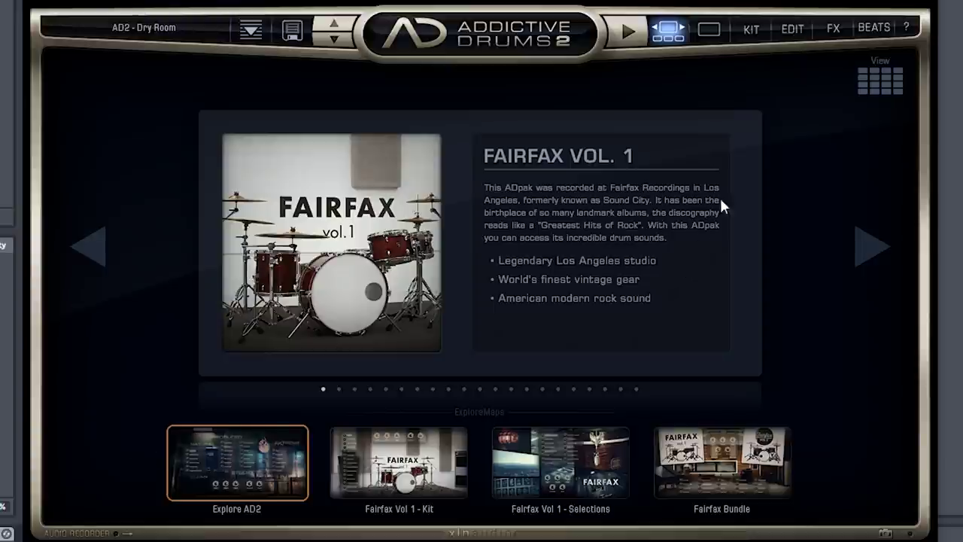
Lay out the ExploreMaps as a grid and preview the Fairfax Vol 1 and Vol 2 kits
click(879, 89)
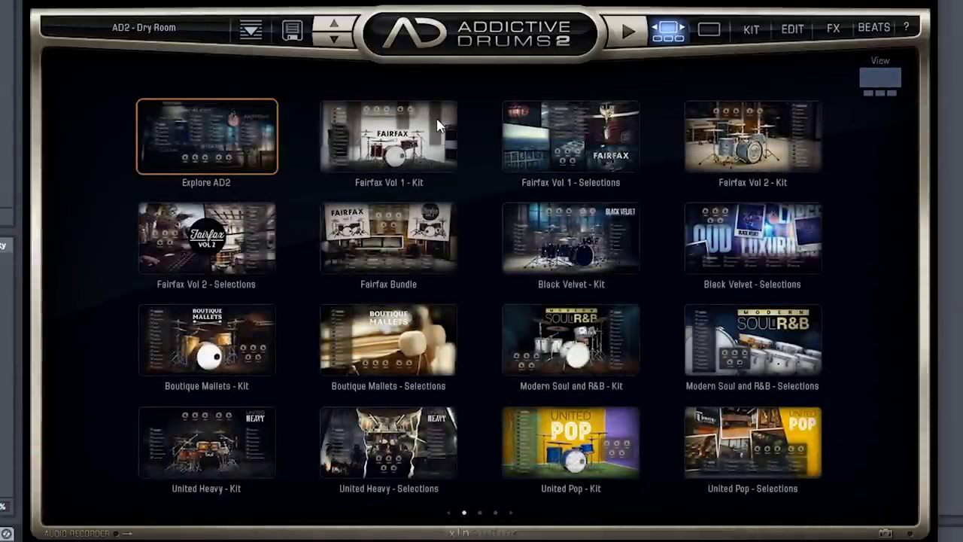
click(628, 36)
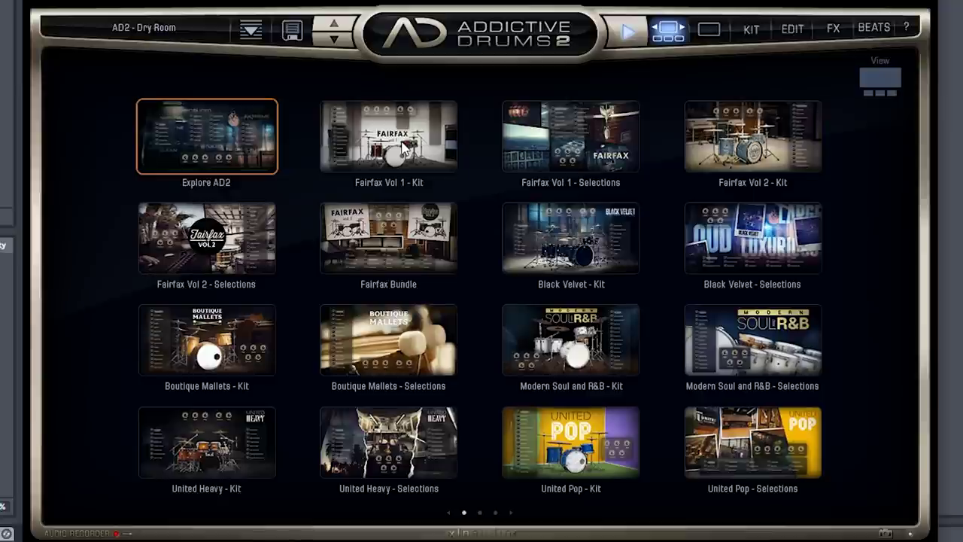
click(404, 148)
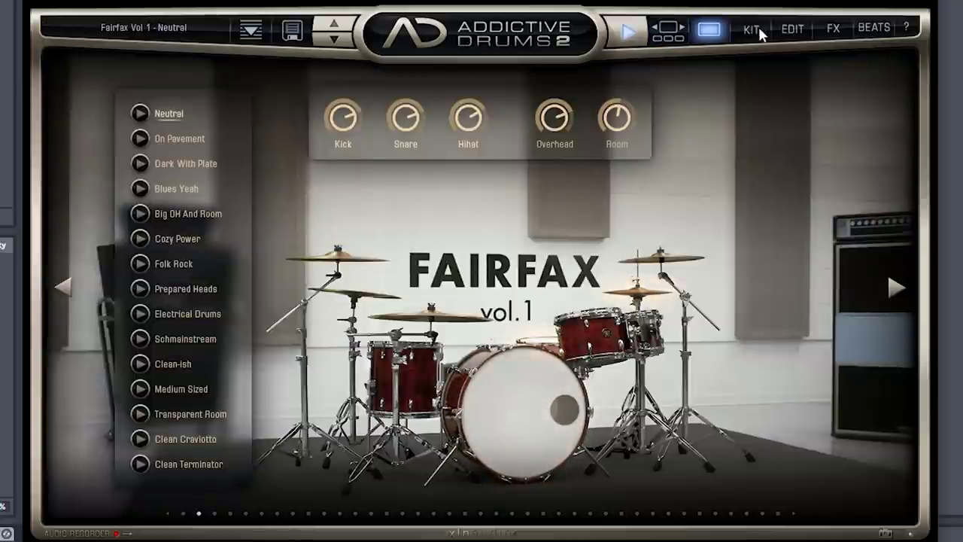
click(673, 33)
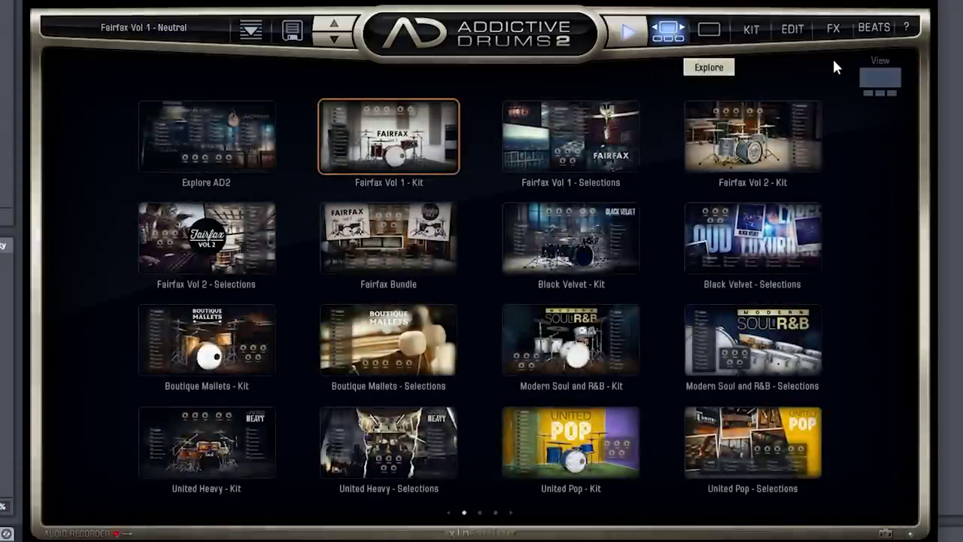
click(866, 78)
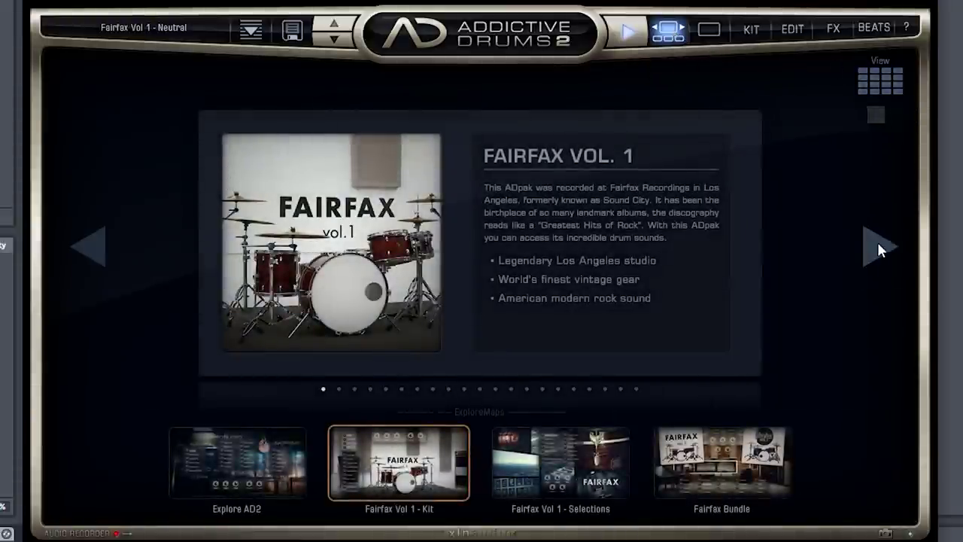
click(880, 249)
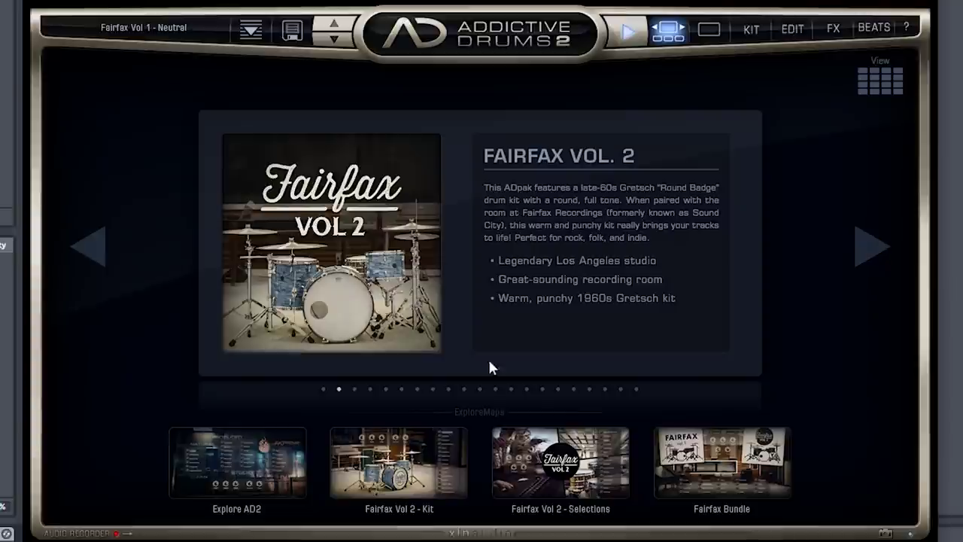
click(425, 488)
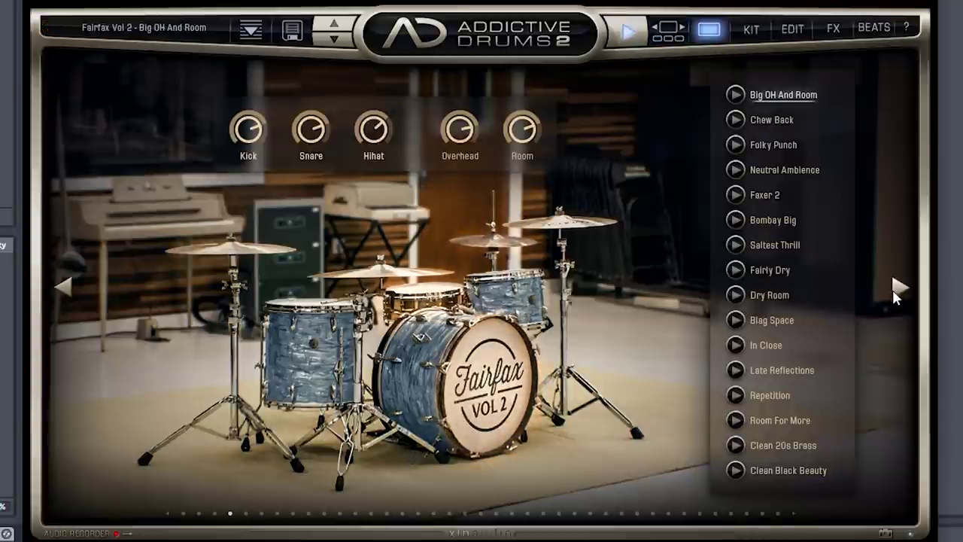
click(625, 33)
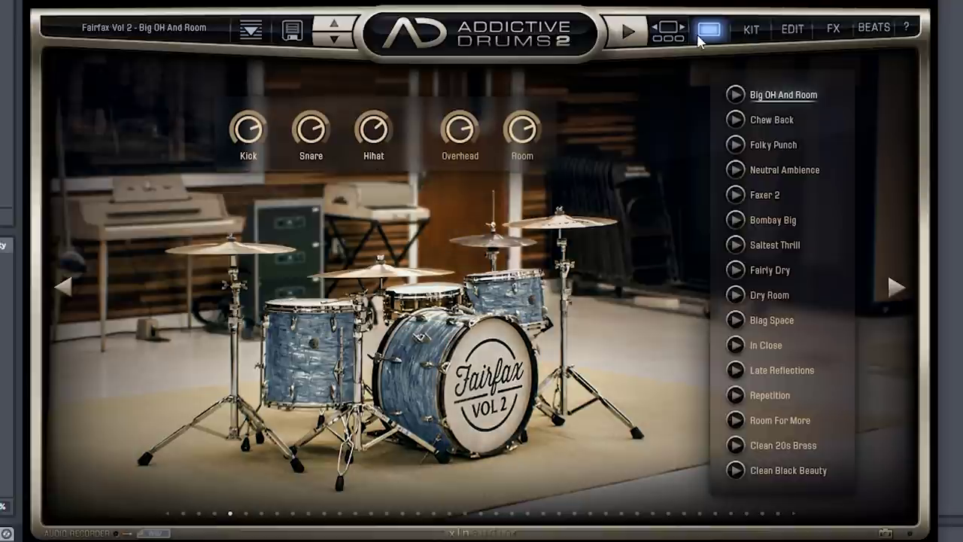
View the Fairfax Vol 2 info card, return to Explore, and browse presets for Fairfax Bundle - LA Rock
click(670, 33)
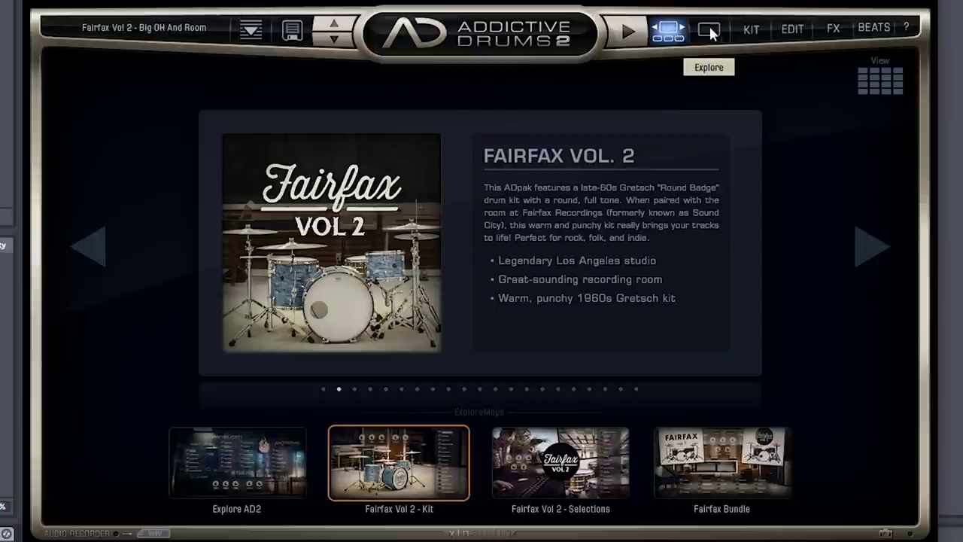
click(709, 32)
click(663, 34)
click(711, 32)
click(666, 33)
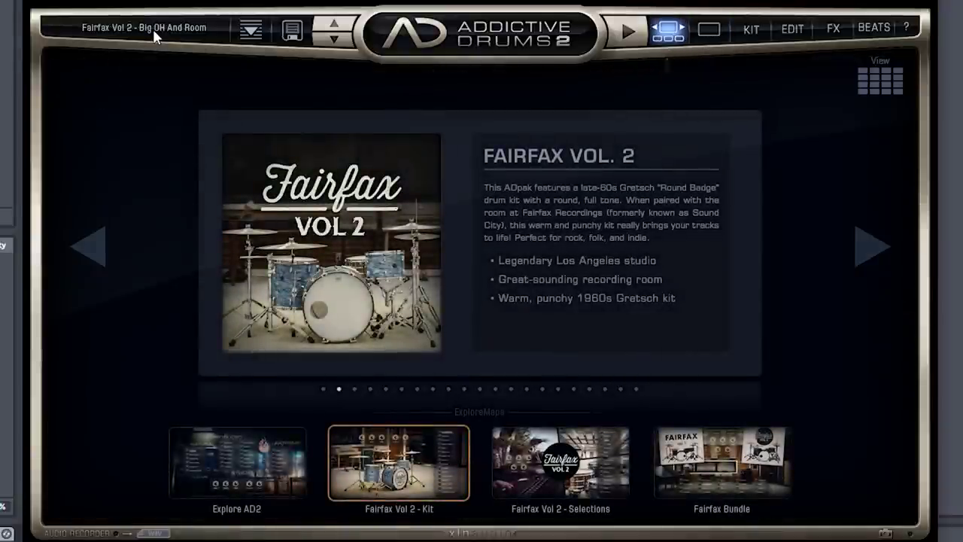
click(153, 28)
scroll(384, 243, up, 4)
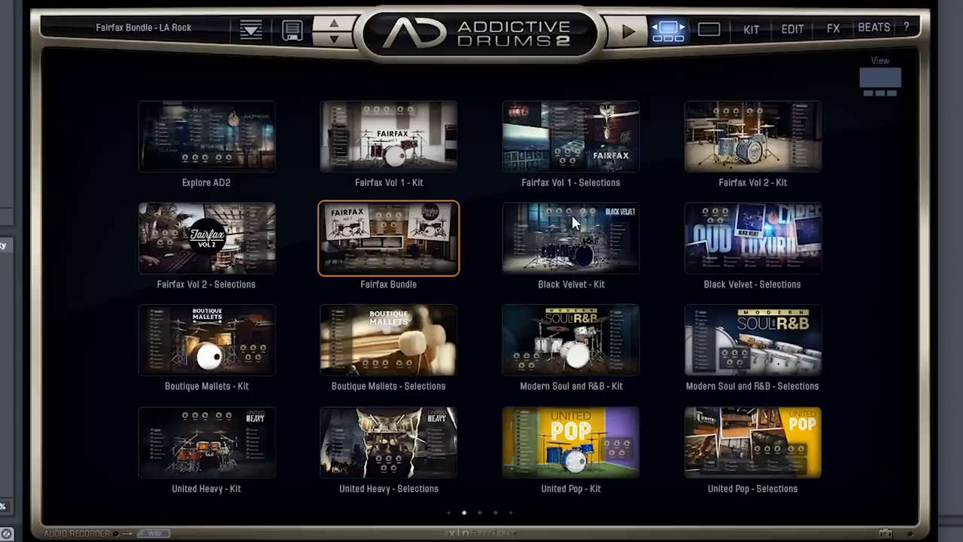
Load Black Velvet, try Mullet BITF and Arena Pimp, settle on To Hell, and stop playback
click(572, 221)
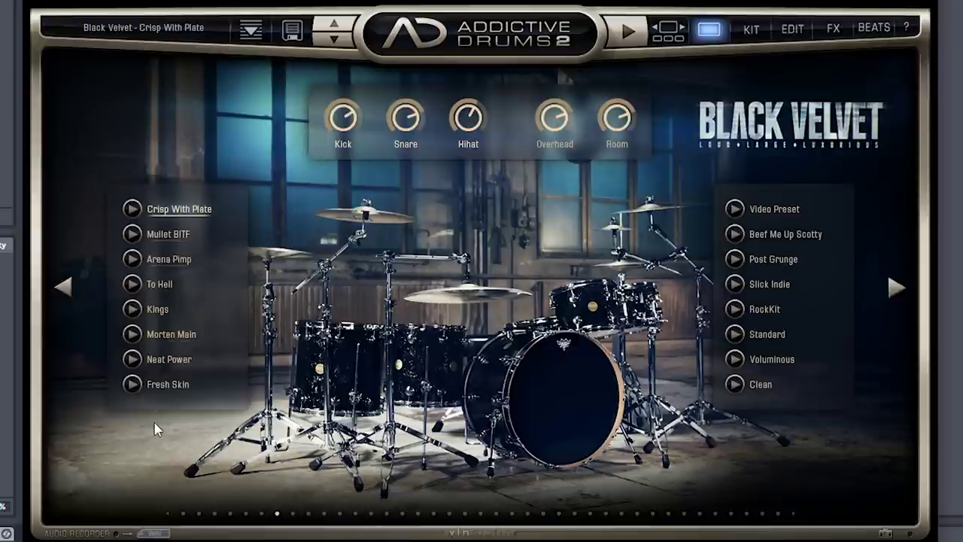
click(133, 233)
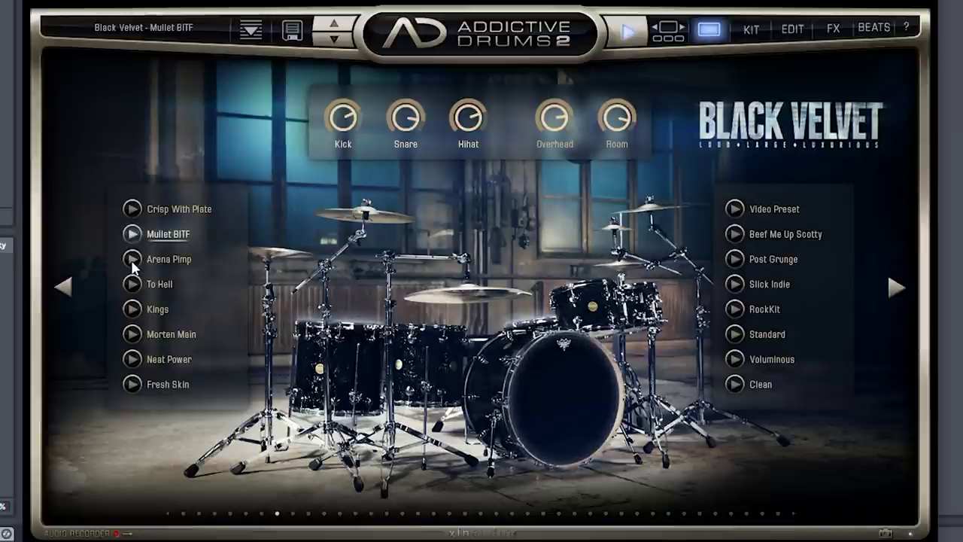
click(132, 260)
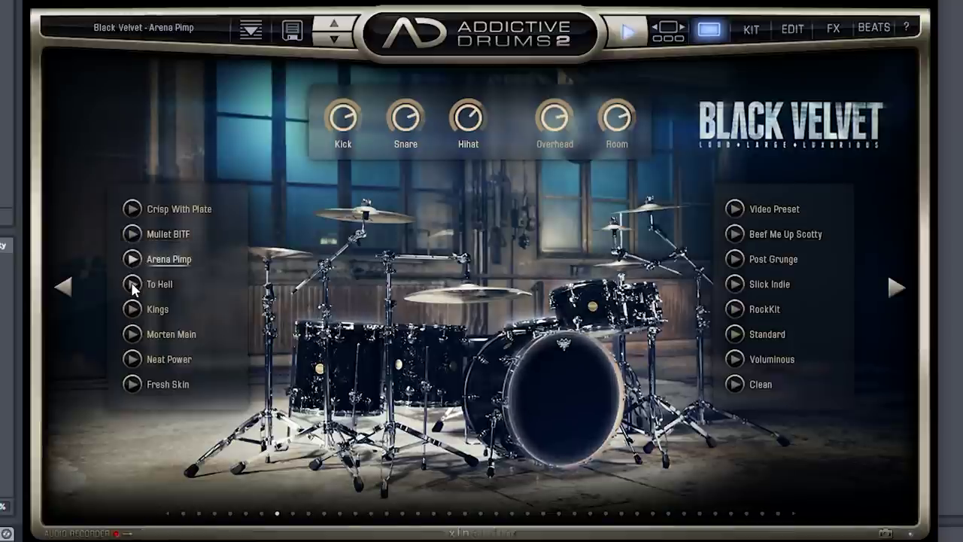
click(133, 284)
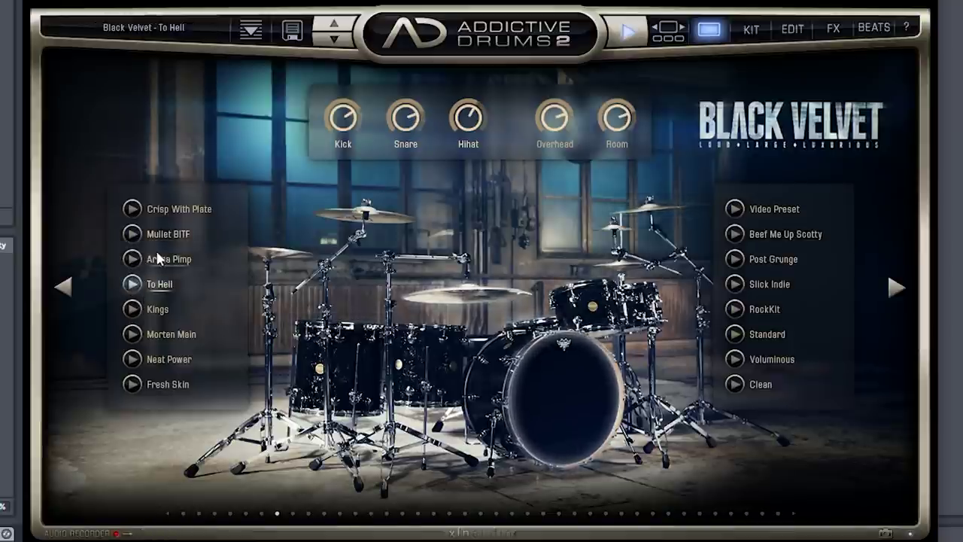
key(space)
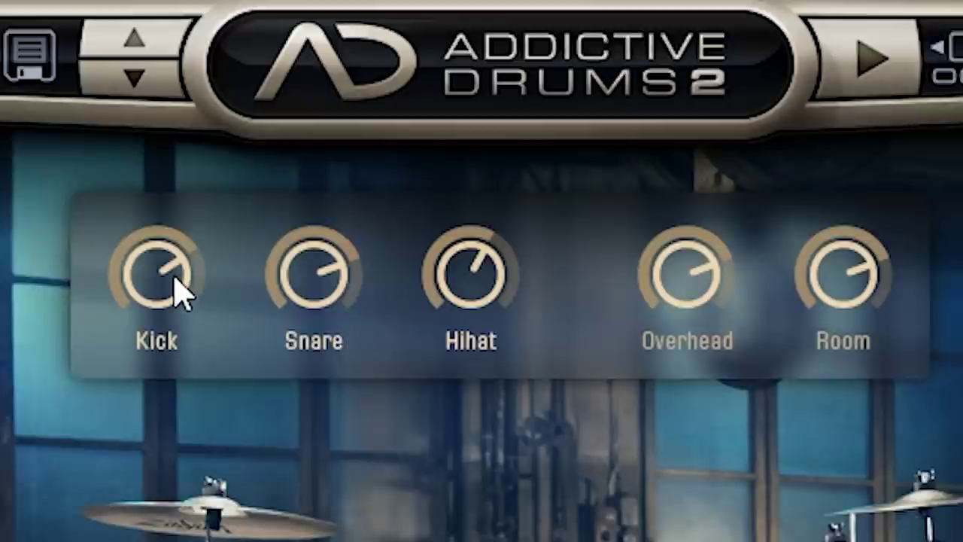
Raise the Kick, reset the Snare, and adjust Overhead and Room levels, then show the Kit page
drag(177, 230, 183, 200)
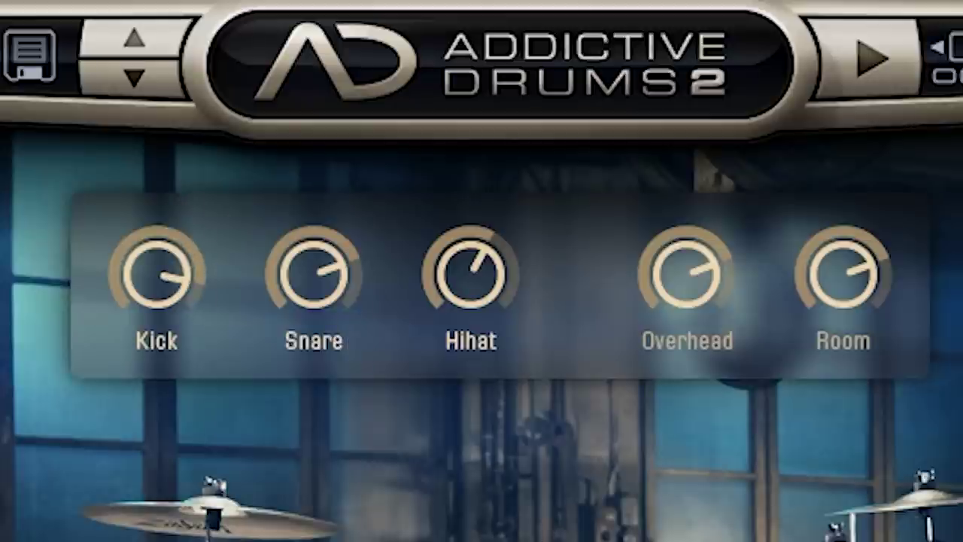
drag(306, 270, 322, 185)
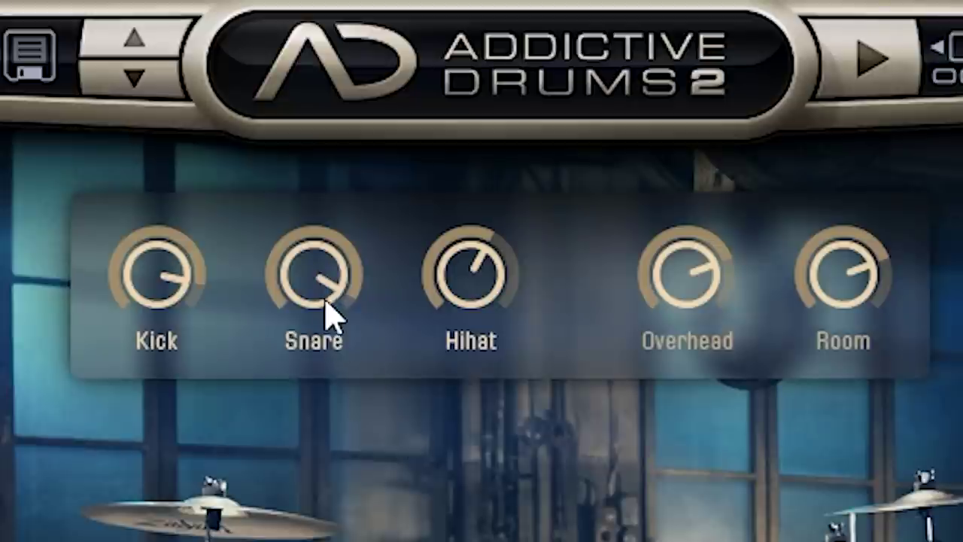
drag(329, 312, 327, 444)
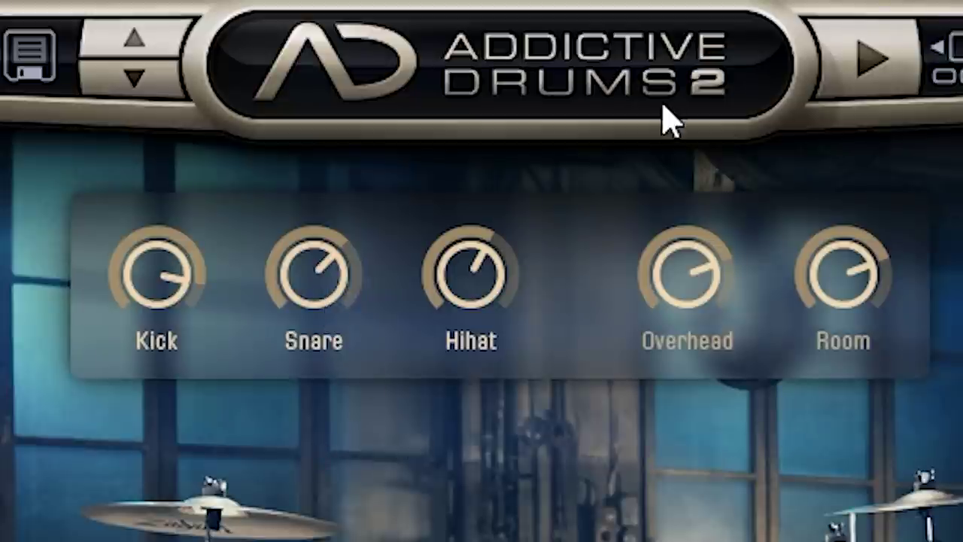
drag(673, 273, 682, 290)
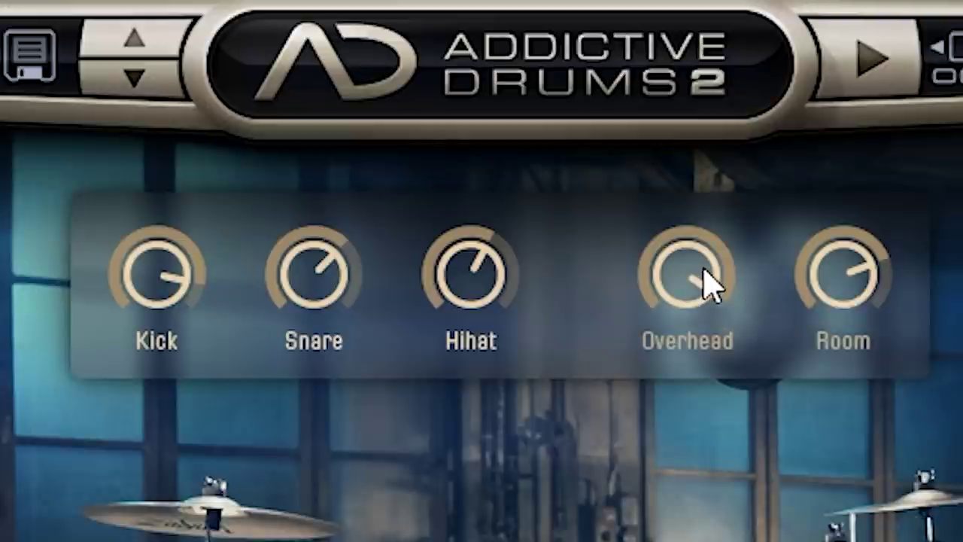
drag(688, 296, 663, 168)
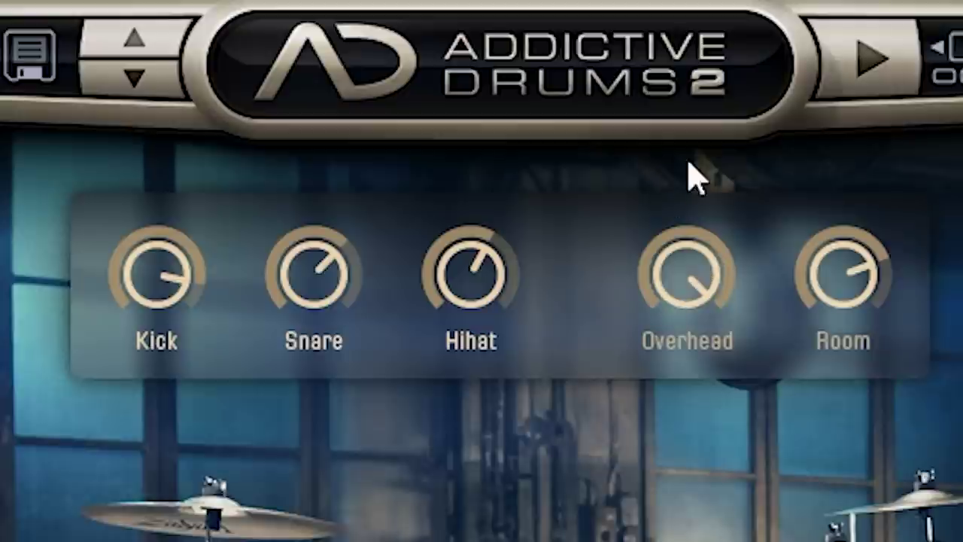
drag(824, 275, 840, 324)
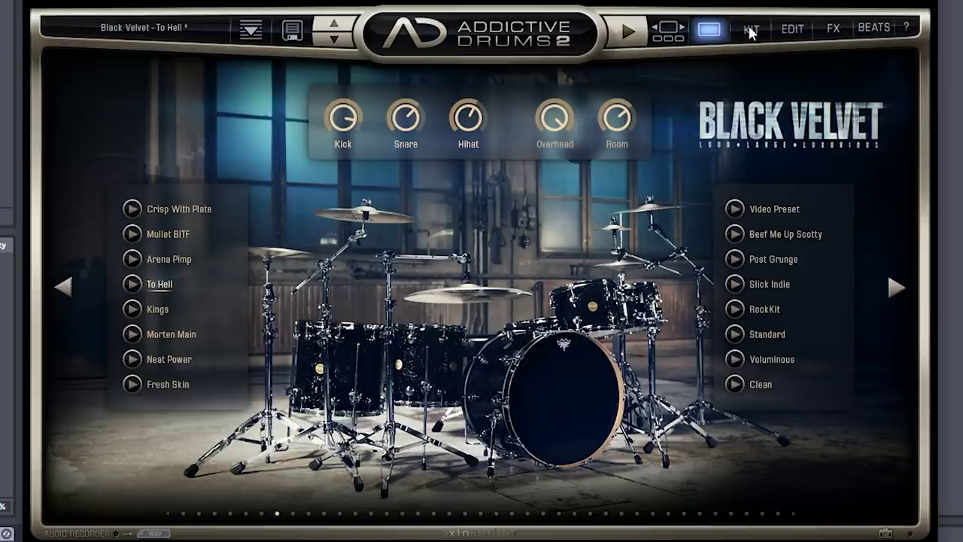
click(751, 30)
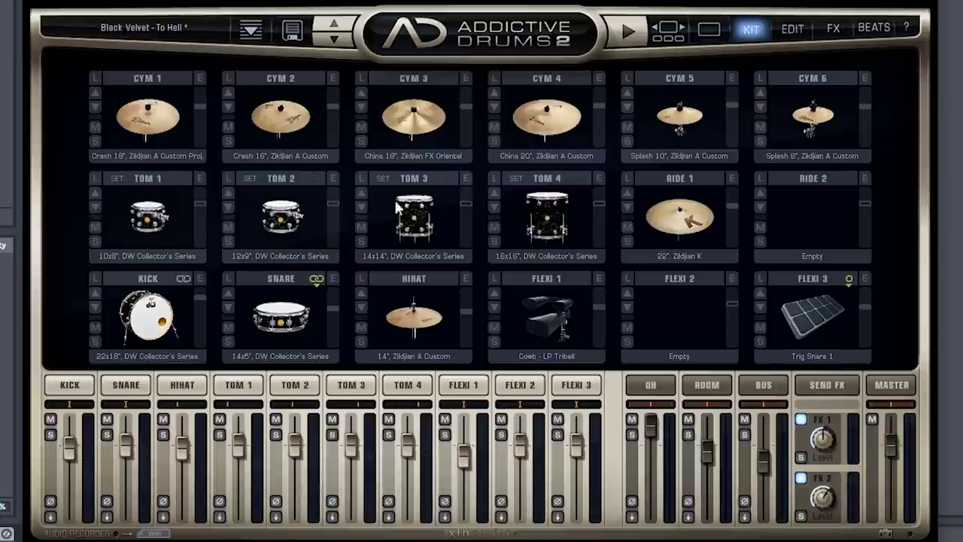
Audition the kick, snare, hi-hat and Flexi 1 cowbell pads, then open the Edit page
click(150, 318)
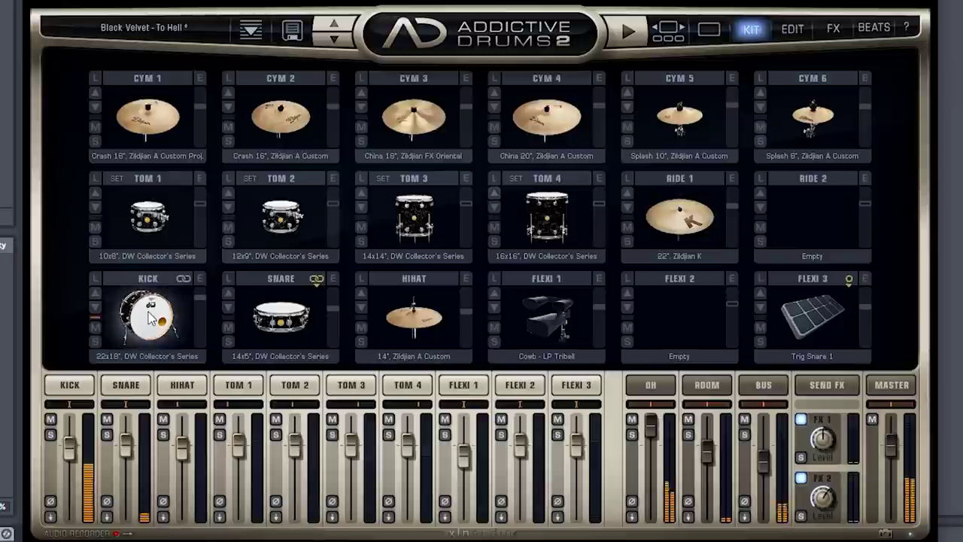
click(282, 319)
click(402, 319)
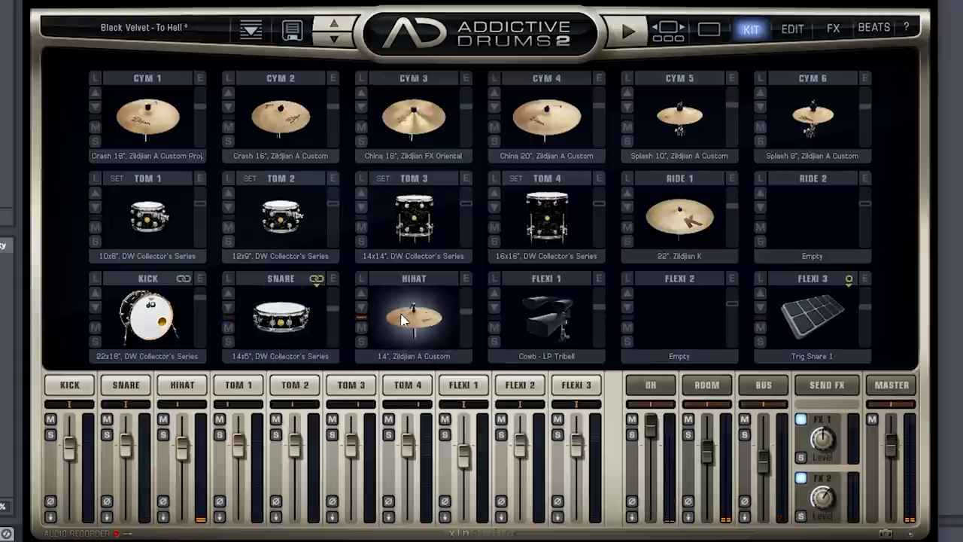
click(538, 320)
click(536, 320)
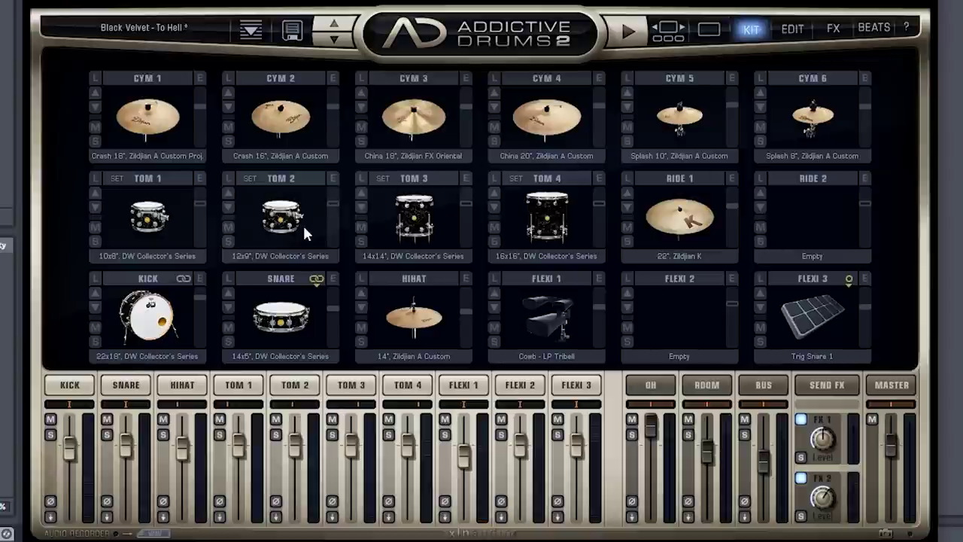
click(793, 29)
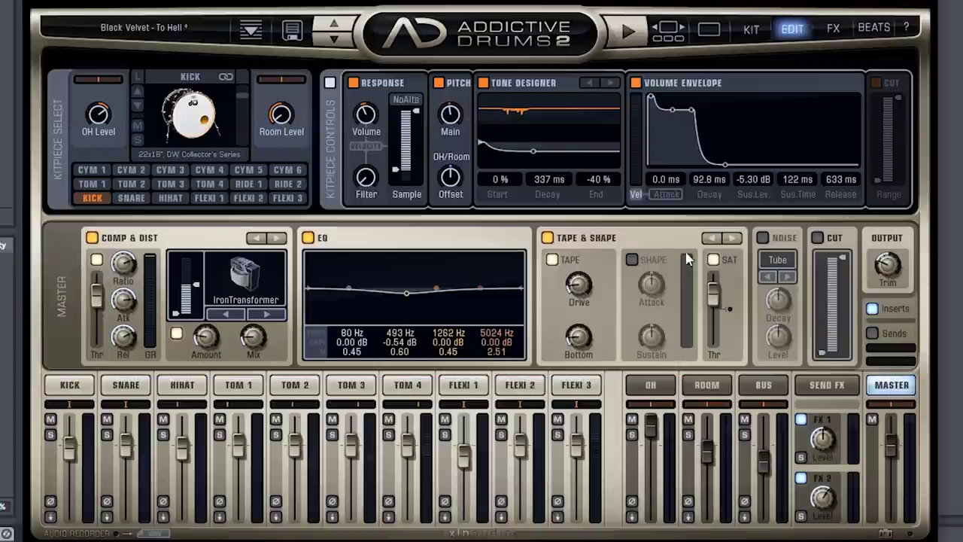
Check the OH and ROOM channel effects, then view the BUS channel's compression, EQ and tape
click(653, 385)
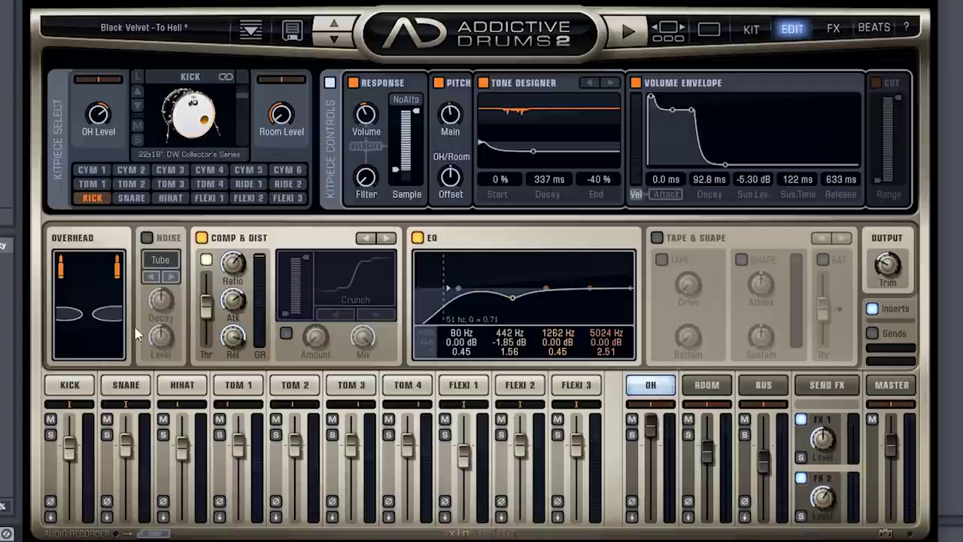
click(705, 386)
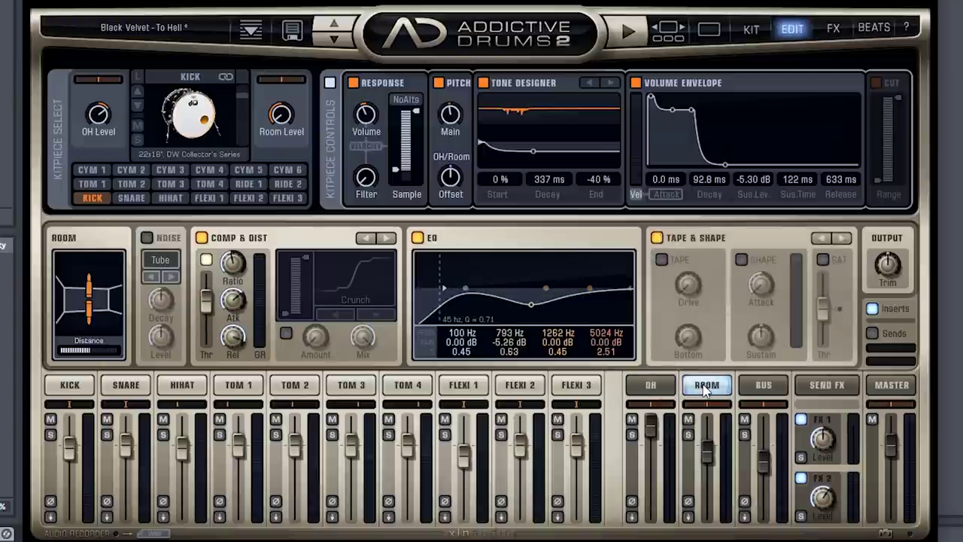
click(766, 385)
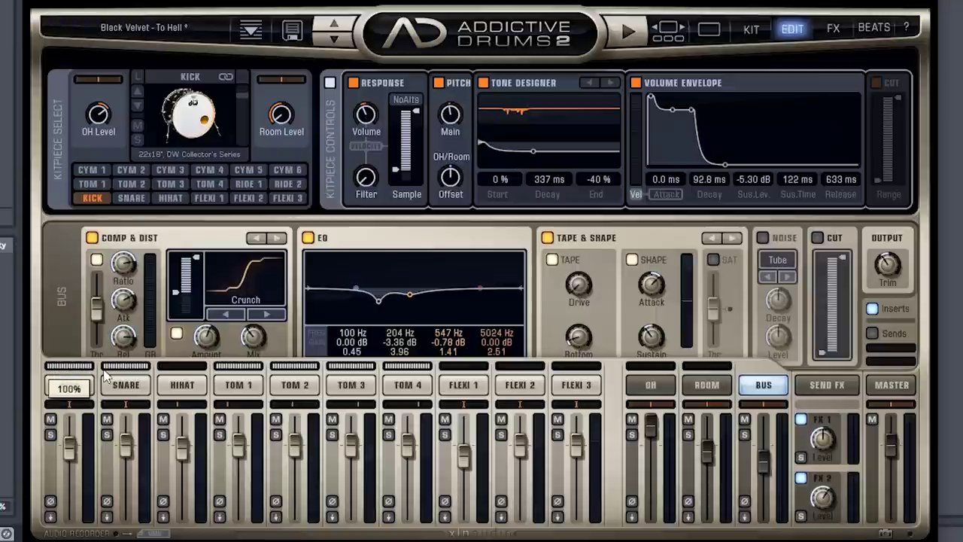
click(833, 28)
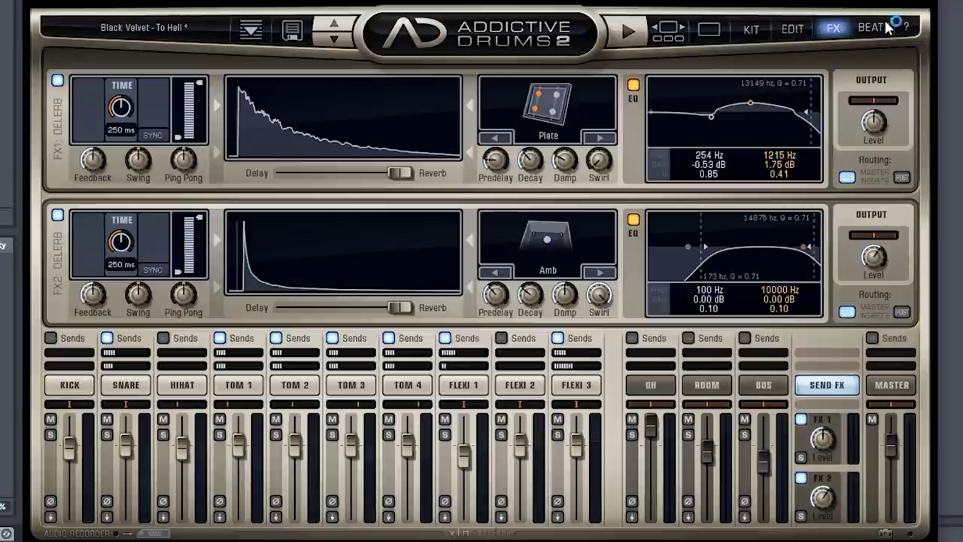
Open the Beats library browser
click(884, 28)
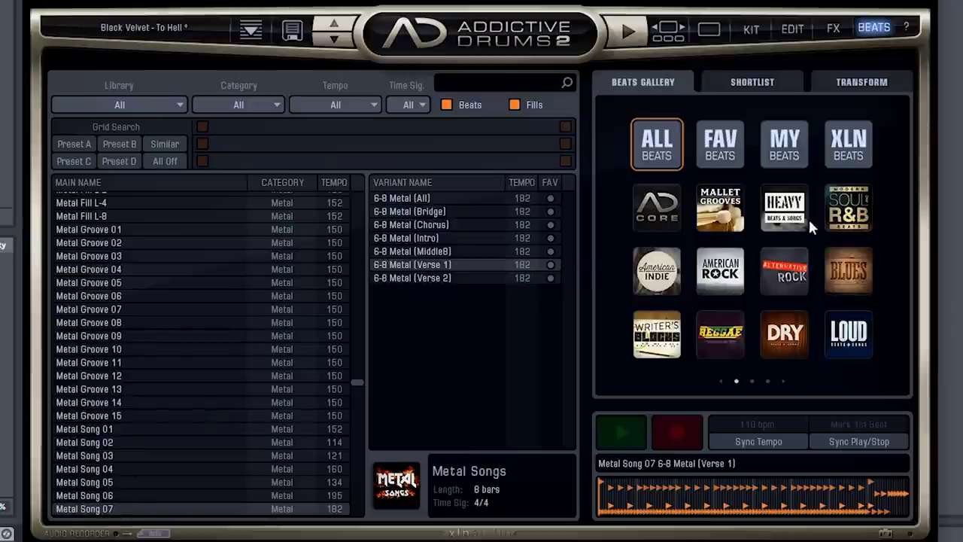
Browse the beat libraries, filter to Fav Beats, and preview Heavy Beat 12 Rock 02
click(858, 215)
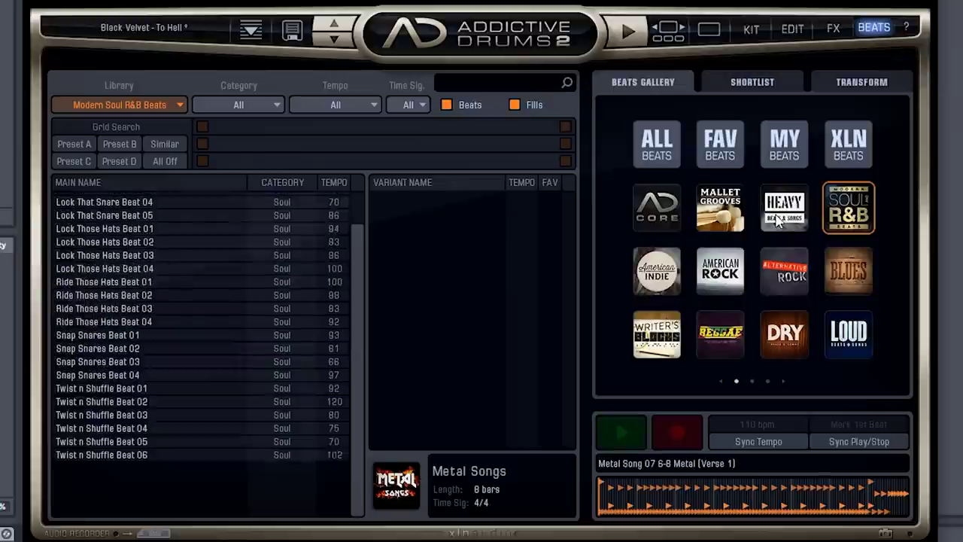
click(657, 271)
click(176, 103)
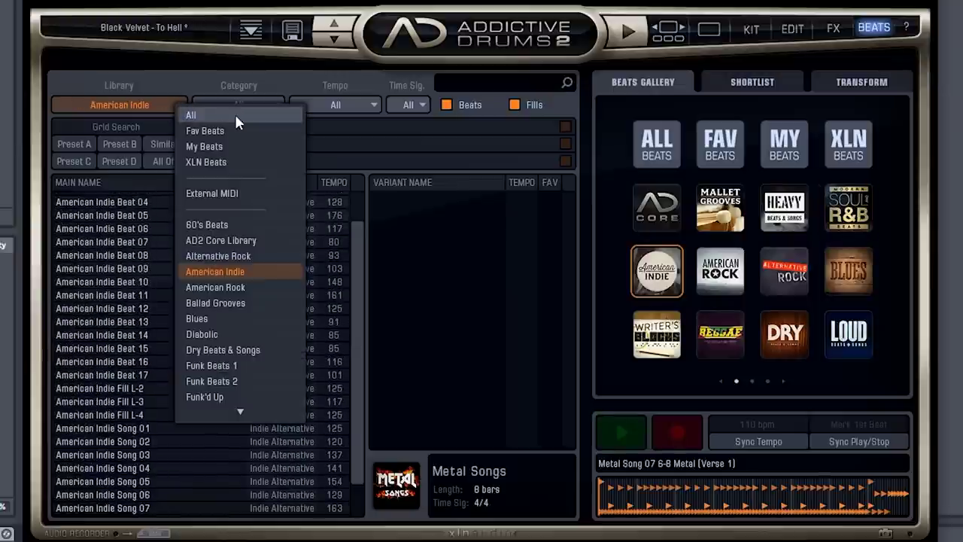
click(210, 131)
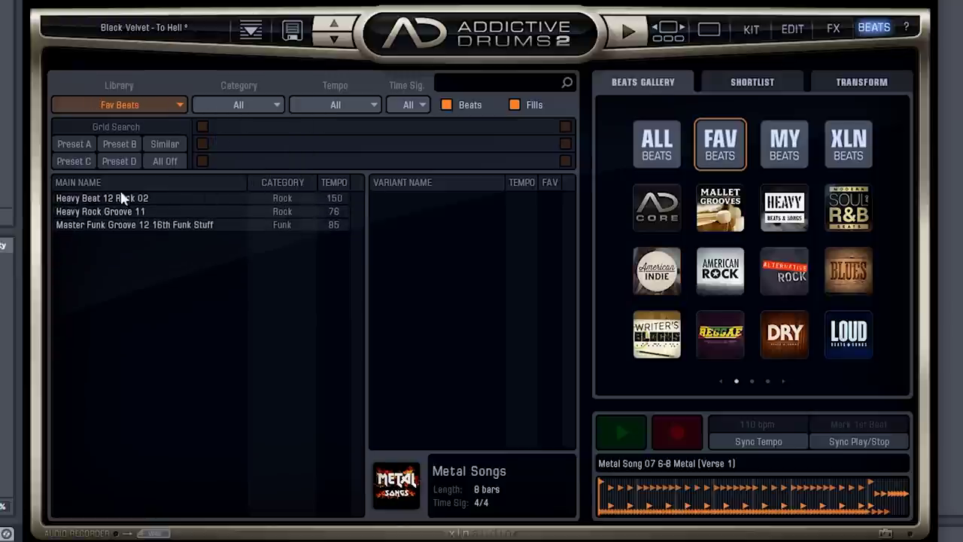
click(160, 198)
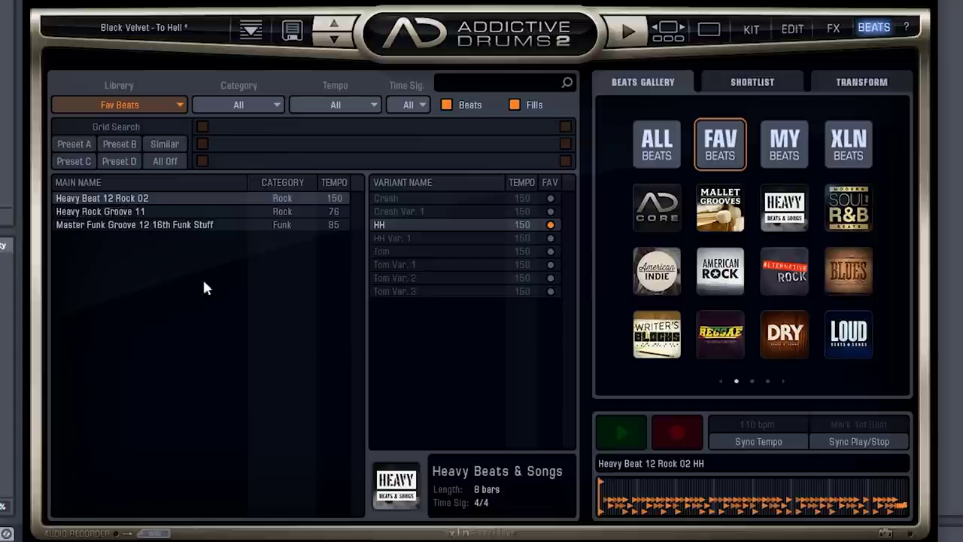
click(622, 435)
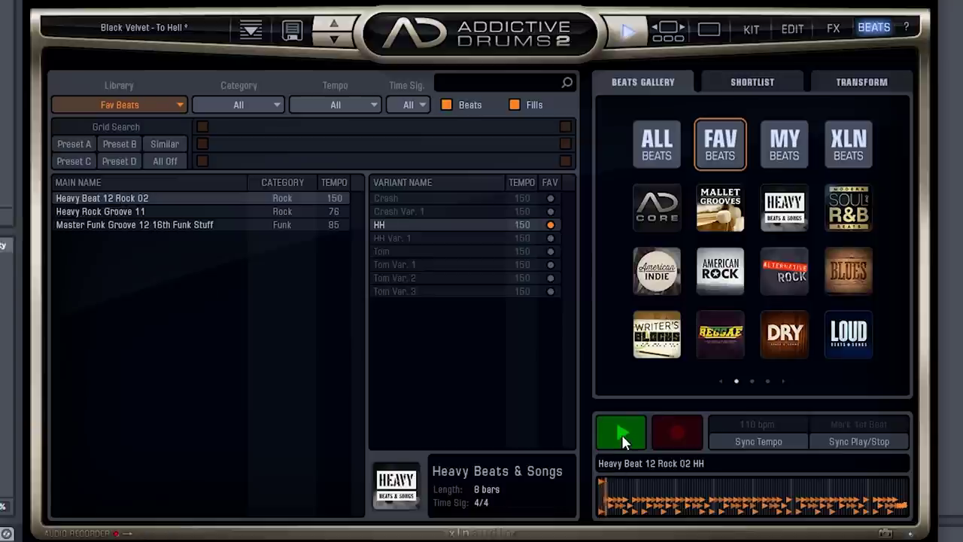
Audition Heavy Rock Groove 11 and Master Funk Groove 12, then preview the funk with Sync Tempo on
click(114, 211)
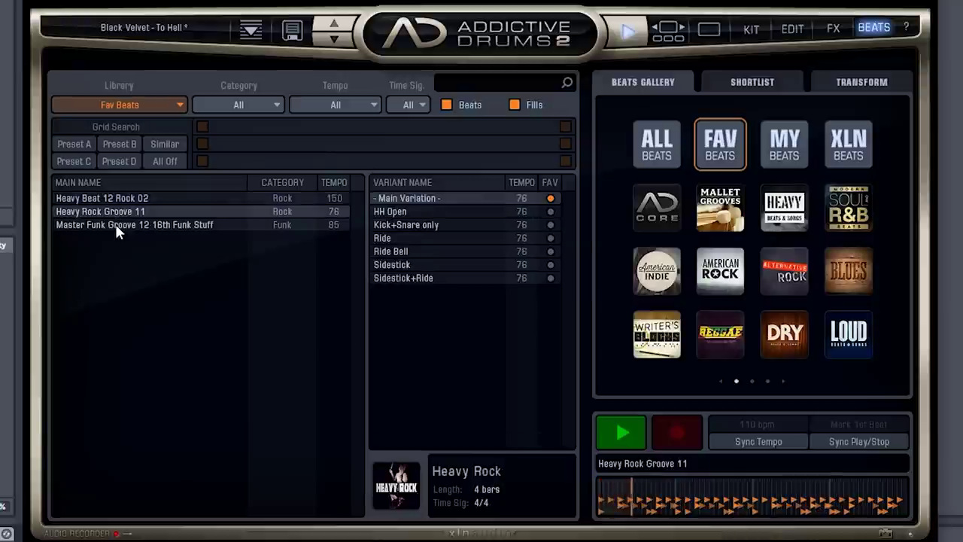
click(118, 226)
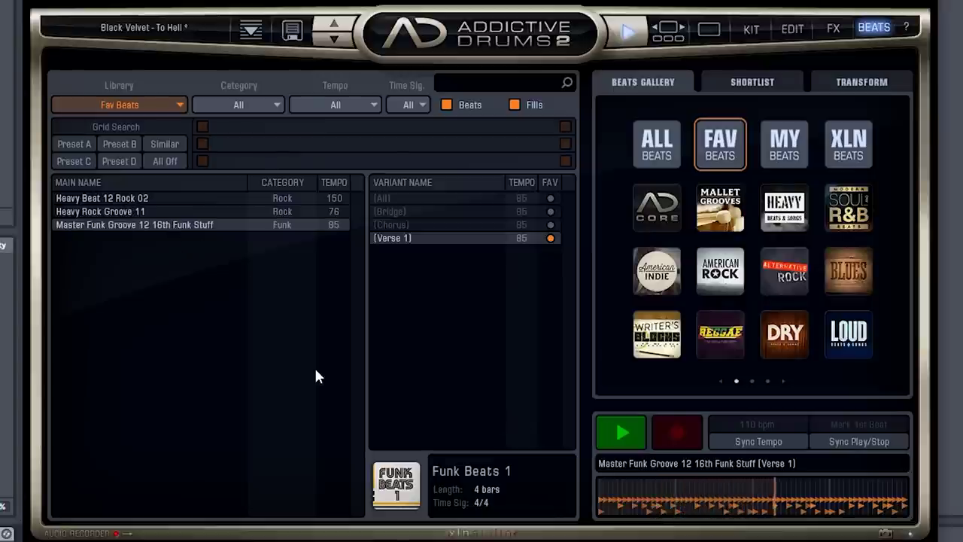
click(605, 434)
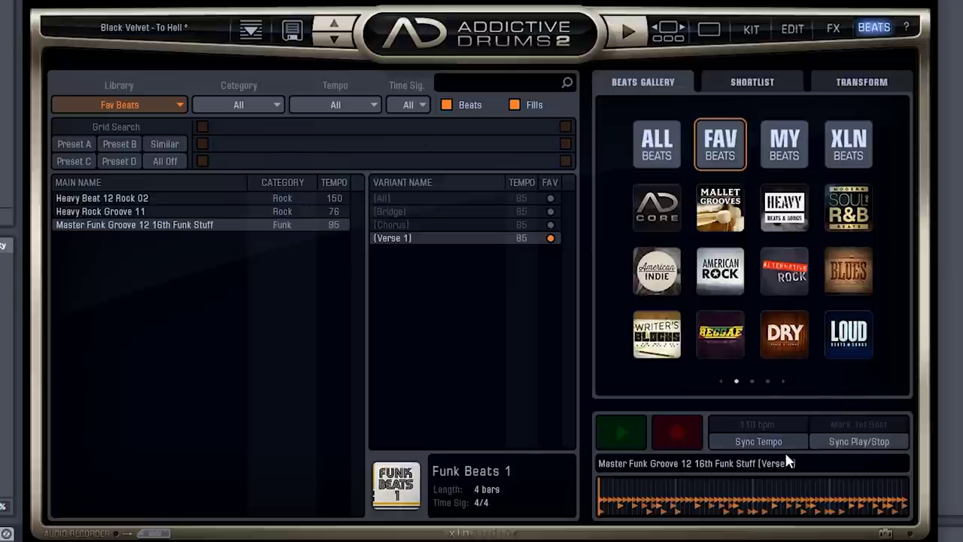
click(766, 444)
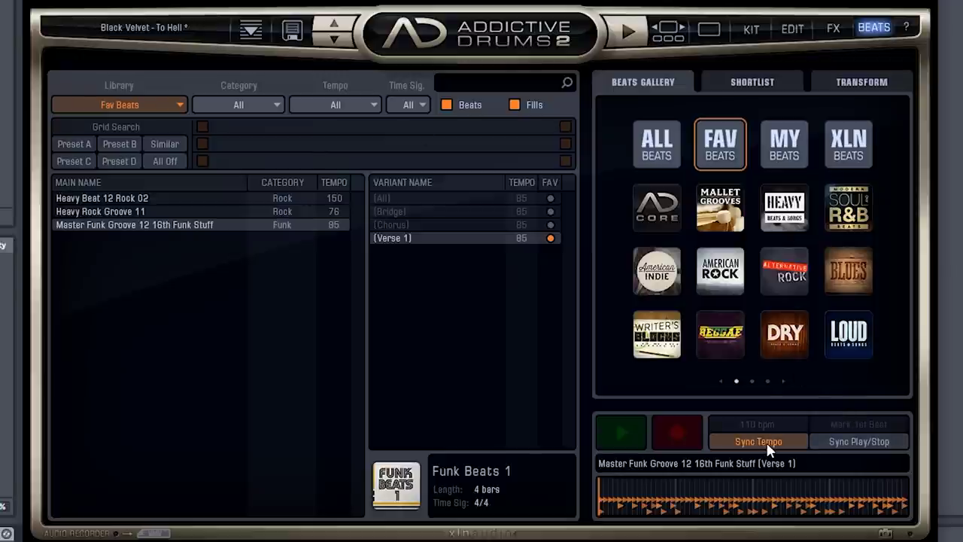
click(613, 438)
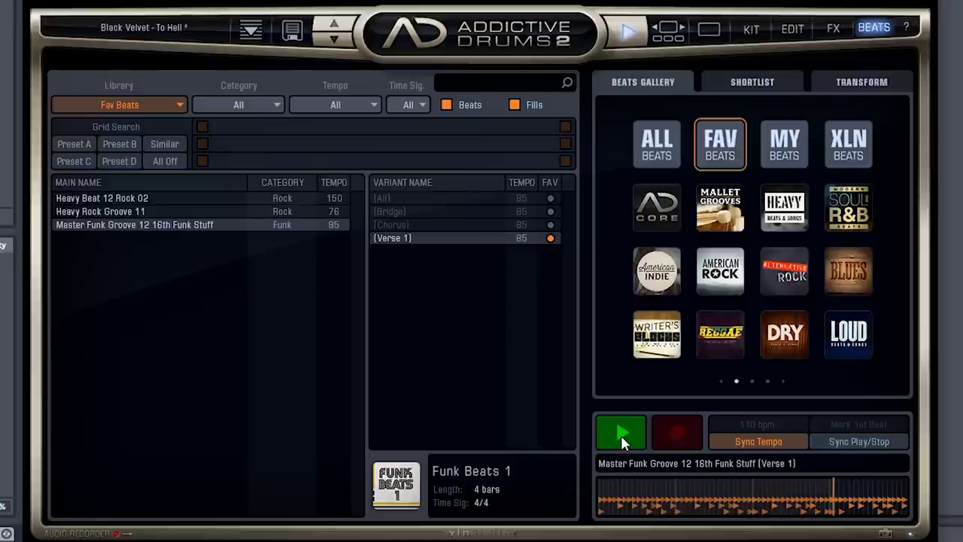
click(621, 435)
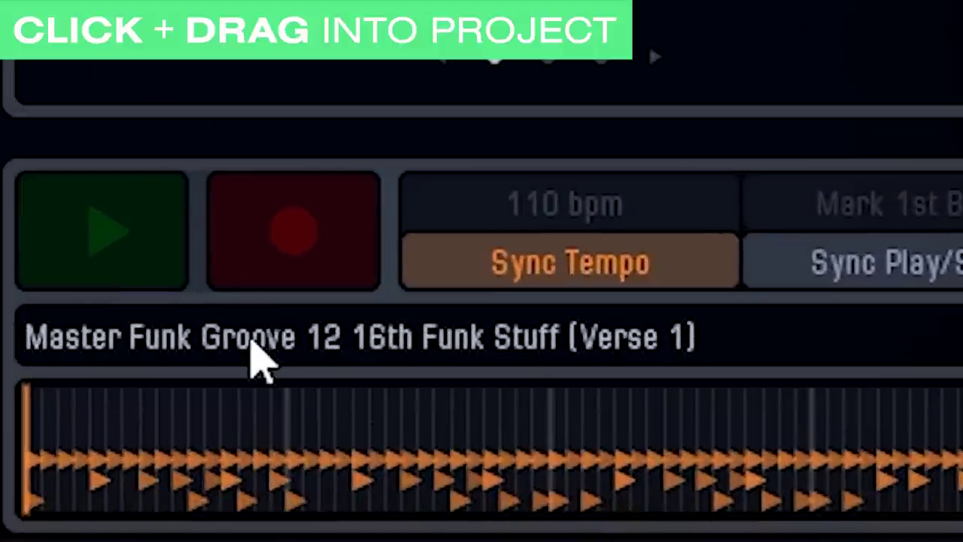
Drag the Master Funk groove into an empty clip slot on the Addictive Drums track 5
drag(669, 467, 470, 0)
drag(645, 279, 411, 260)
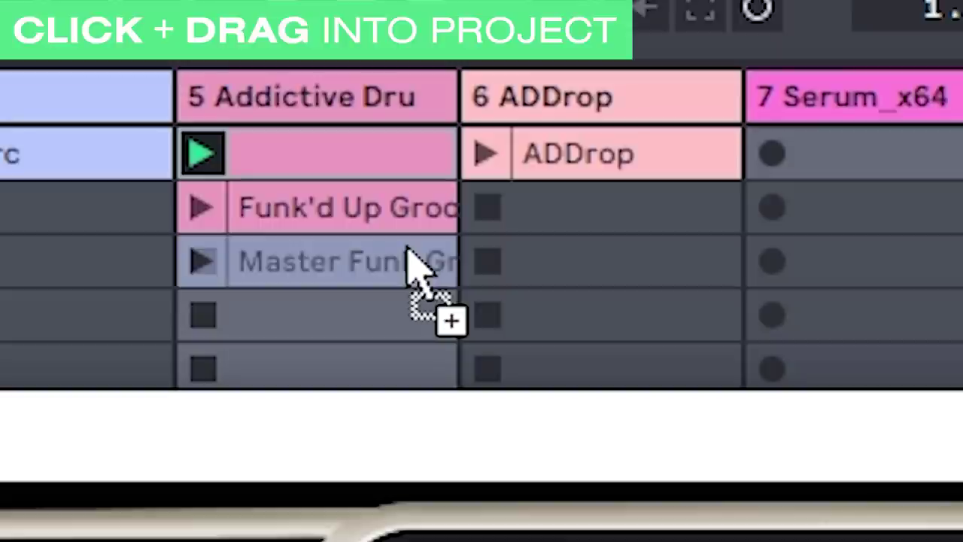
drag(407, 248, 407, 251)
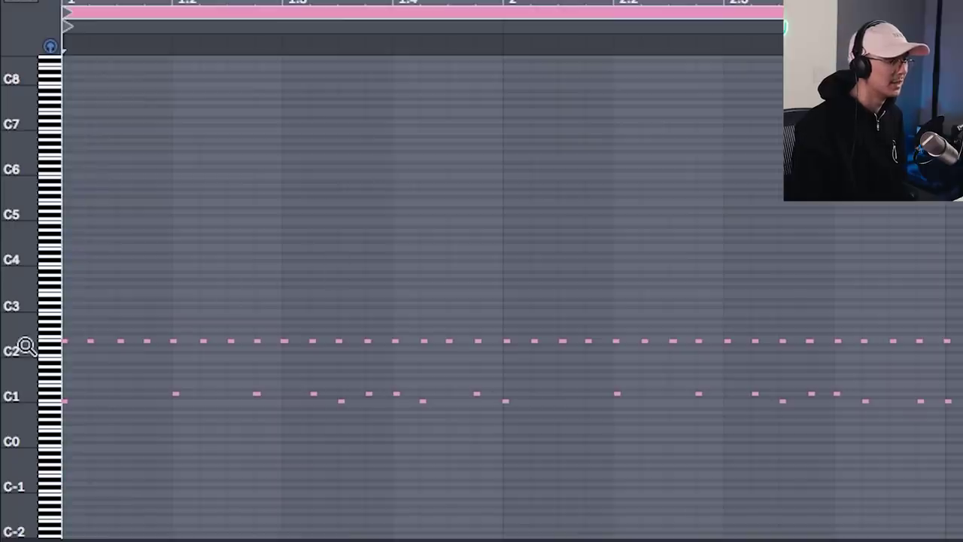
drag(23, 344, 45, 344)
Play the imported Master Funk clip while scrolling through its drum notes in the piano roll
scroll(497, 301, down, 4)
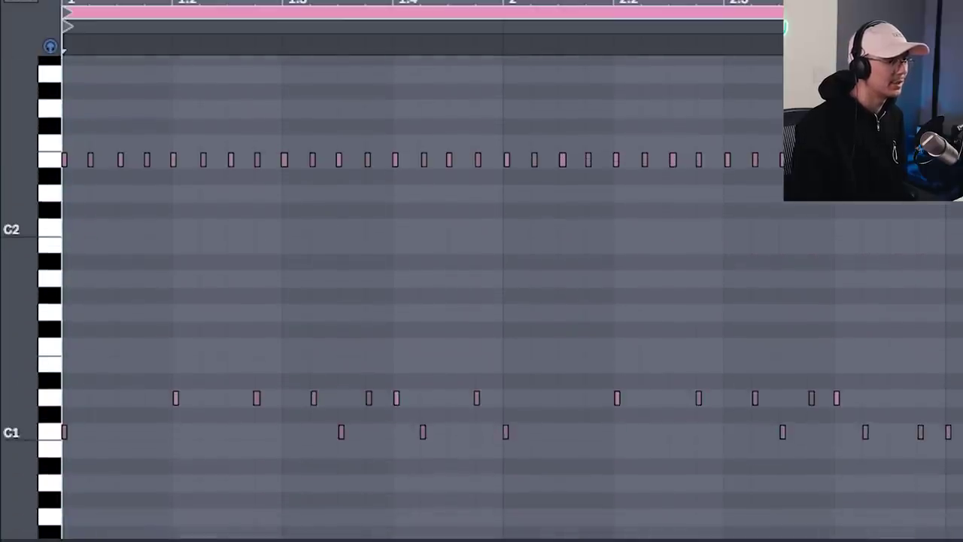
key(space)
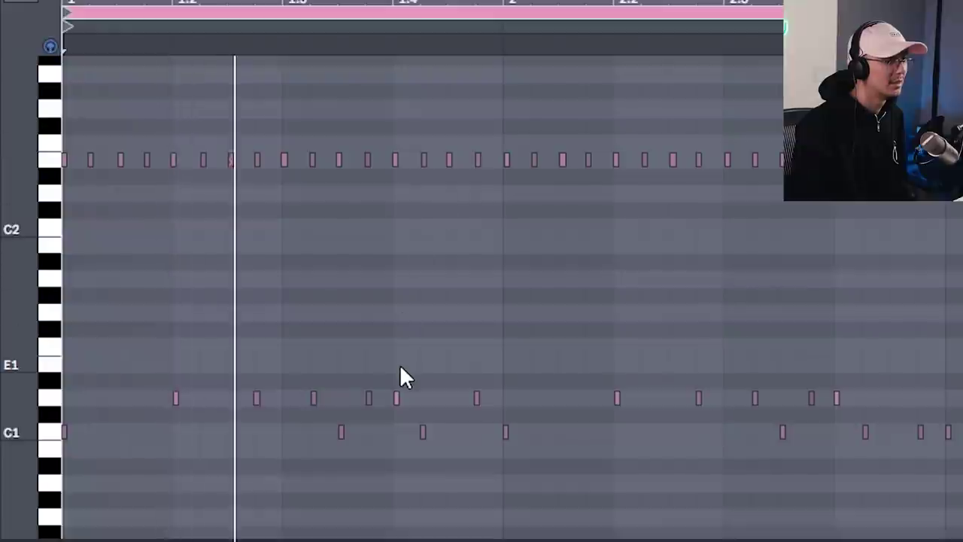
scroll(400, 367, down, 3)
scroll(400, 367, up, 8)
scroll(400, 366, down, 4)
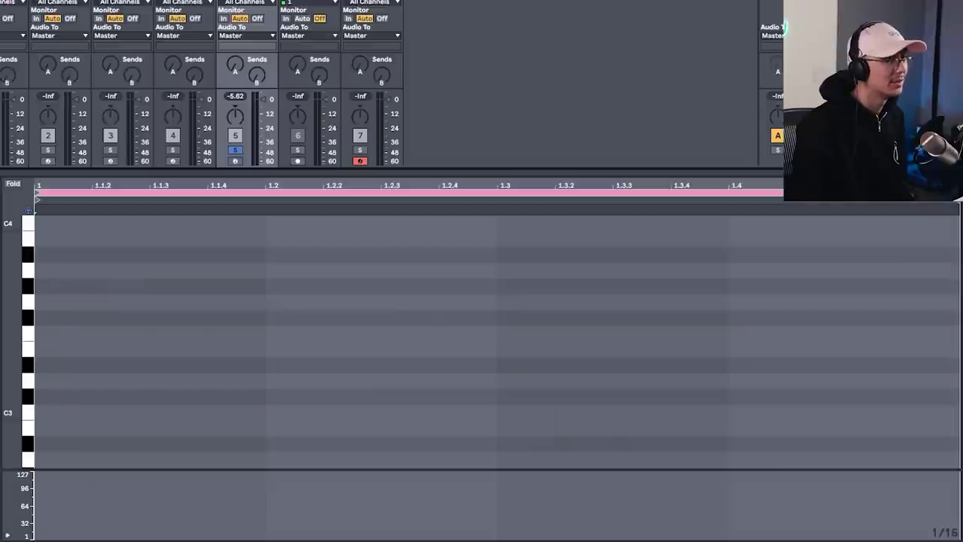
Draw C1 notes at 1 and 1.3.3 and D1 notes at 1.2 and 1.4
scroll(104, 381, down, 10)
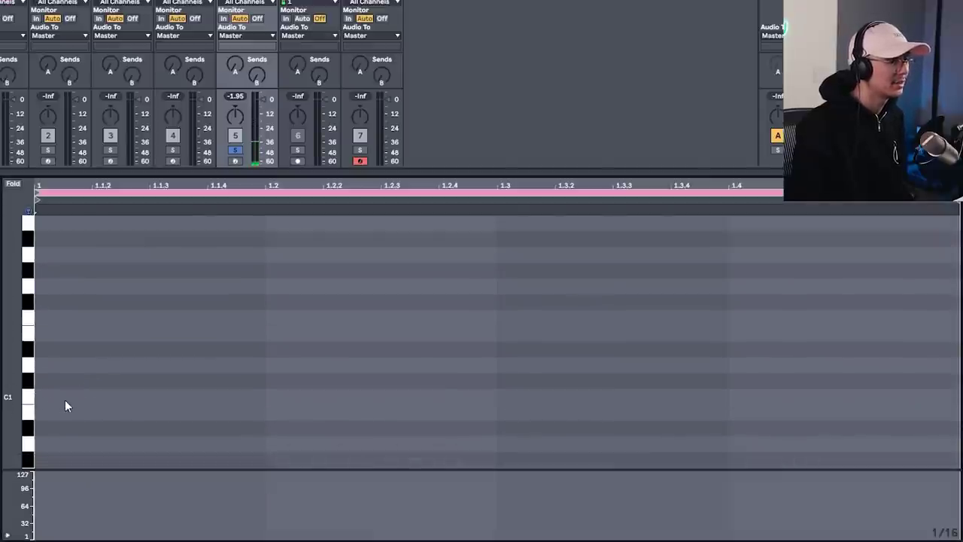
click(28, 381)
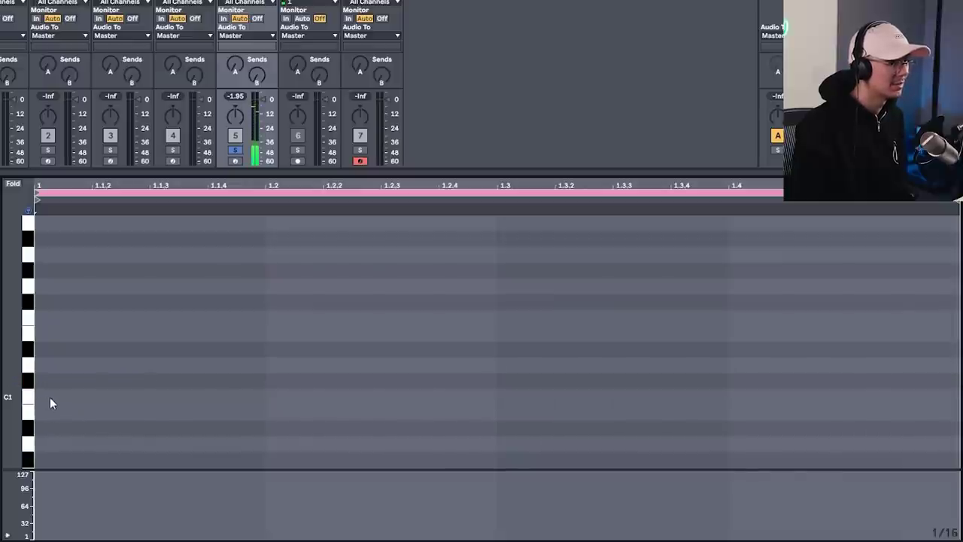
double_click(50, 397)
double_click(634, 397)
double_click(305, 381)
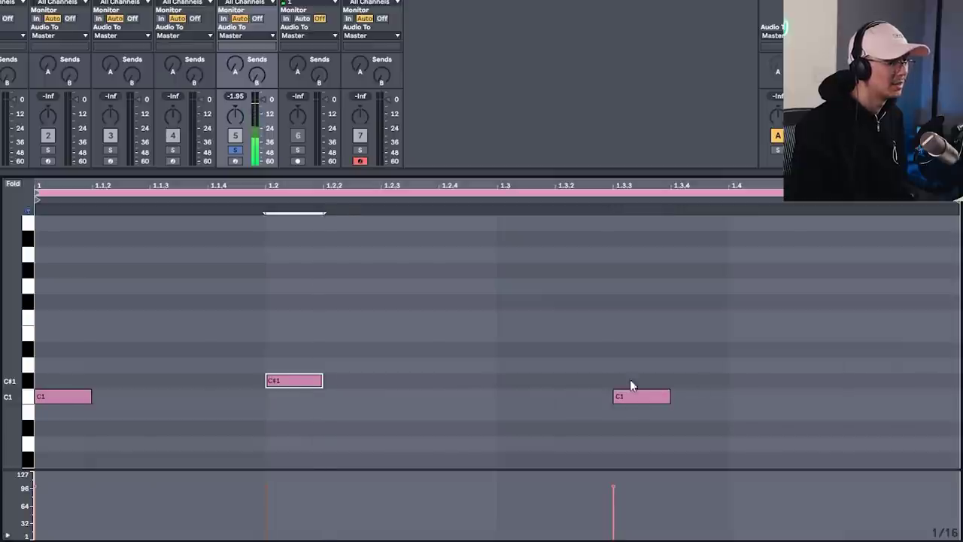
double_click(757, 382)
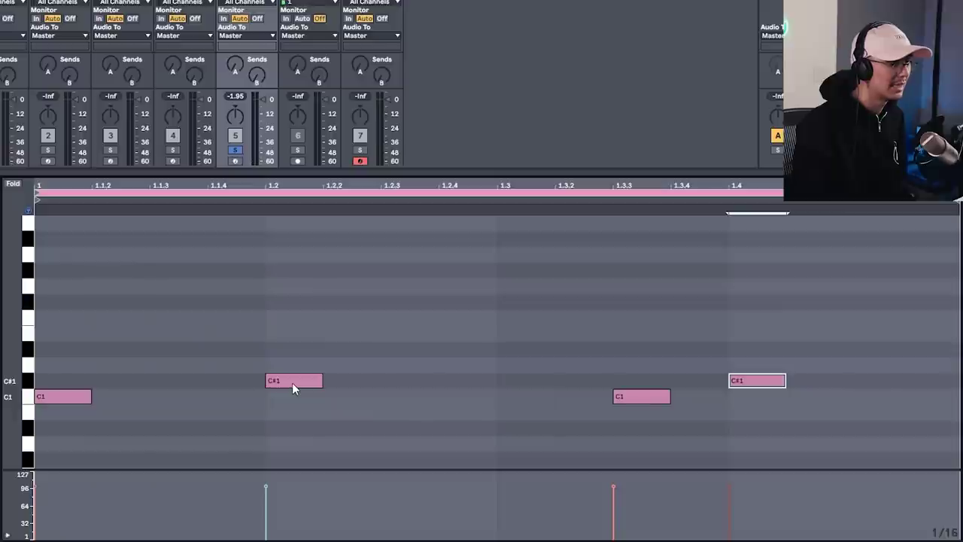
mouse_move(292, 382)
mouse_down()
mouse_move(295, 303)
mouse_move(296, 367)
mouse_up()
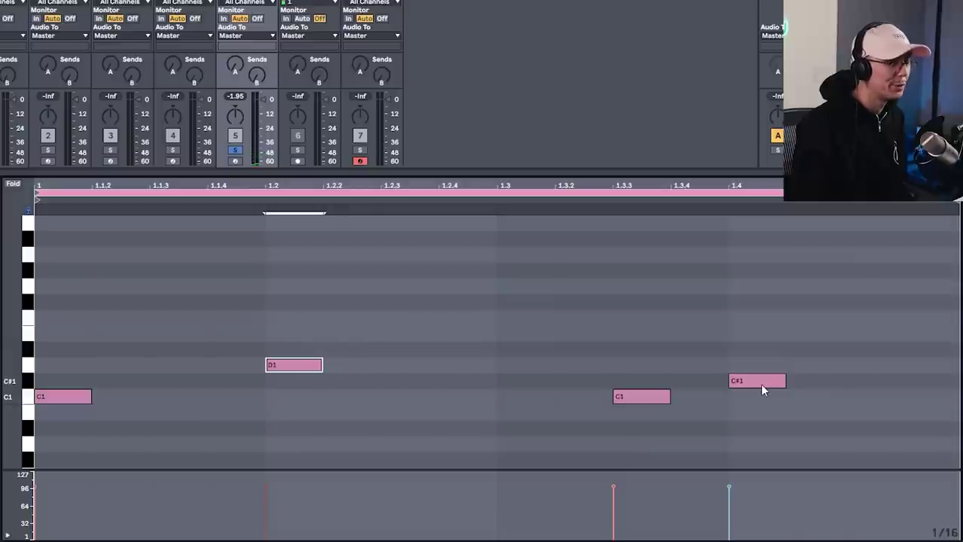
click(761, 384)
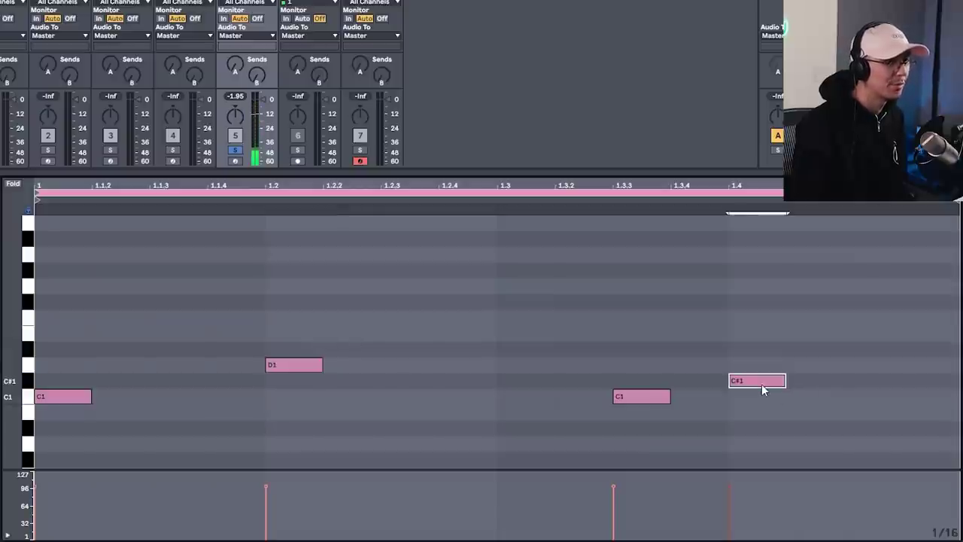
drag(762, 383, 762, 369)
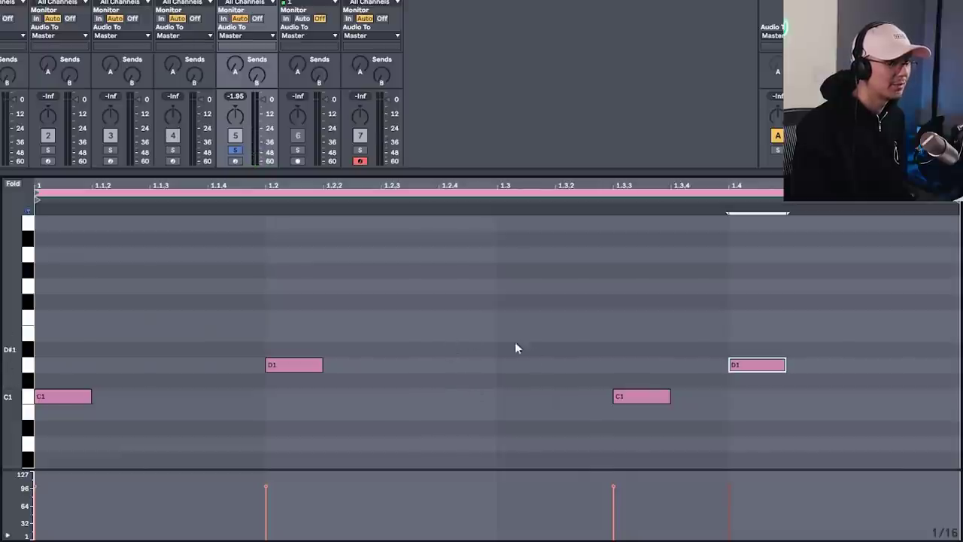
Add soft C#1 ghost notes at 1.2.4 and 1.3.2 by lowering their velocities
double_click(478, 381)
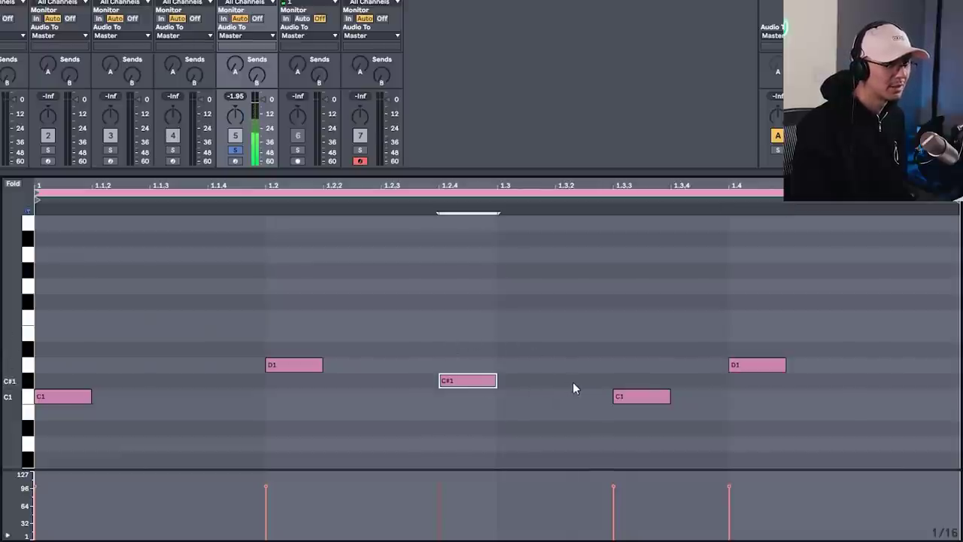
double_click(574, 381)
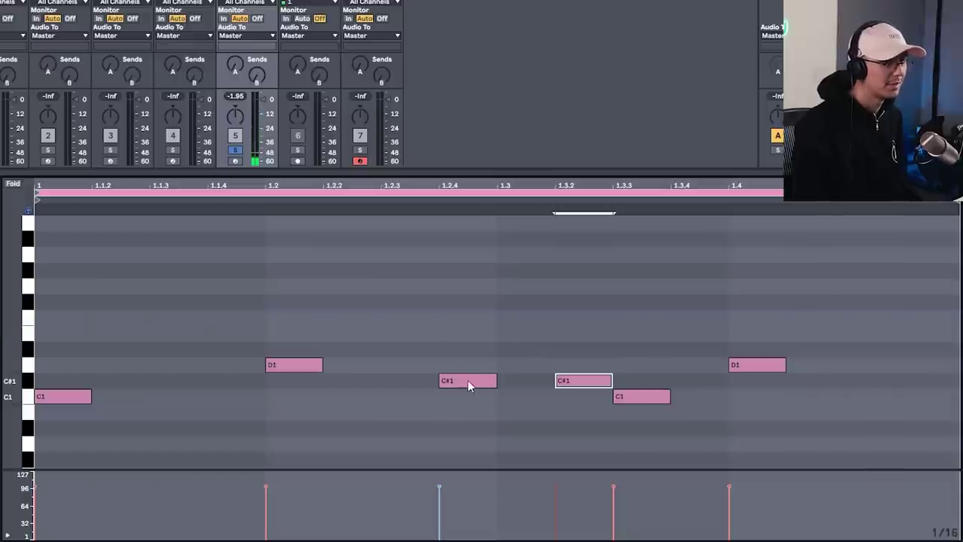
drag(468, 381, 468, 401)
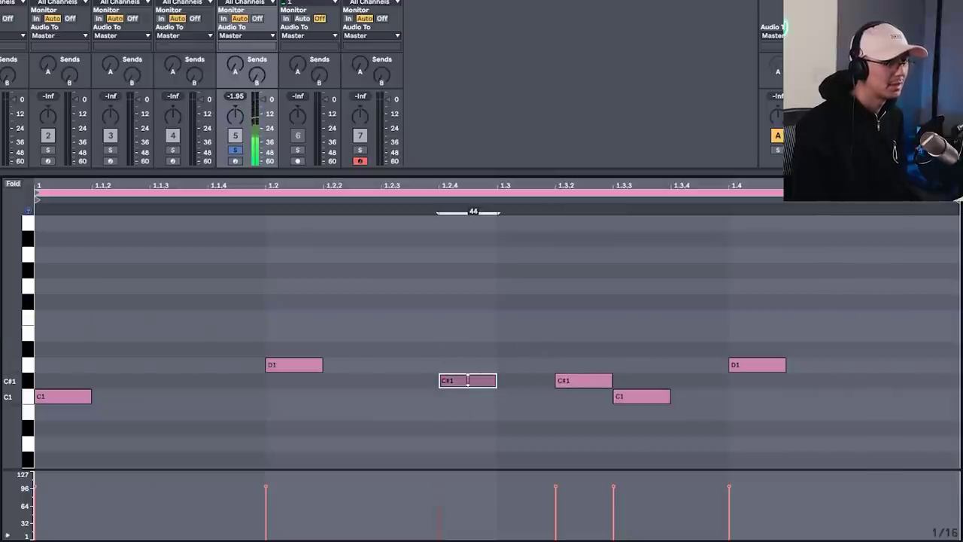
drag(573, 376, 573, 411)
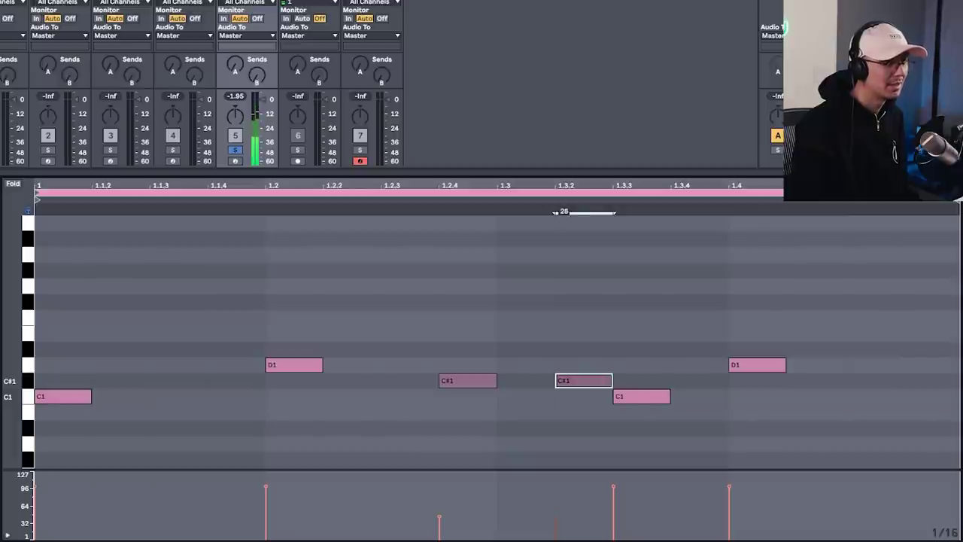
drag(475, 376, 475, 384)
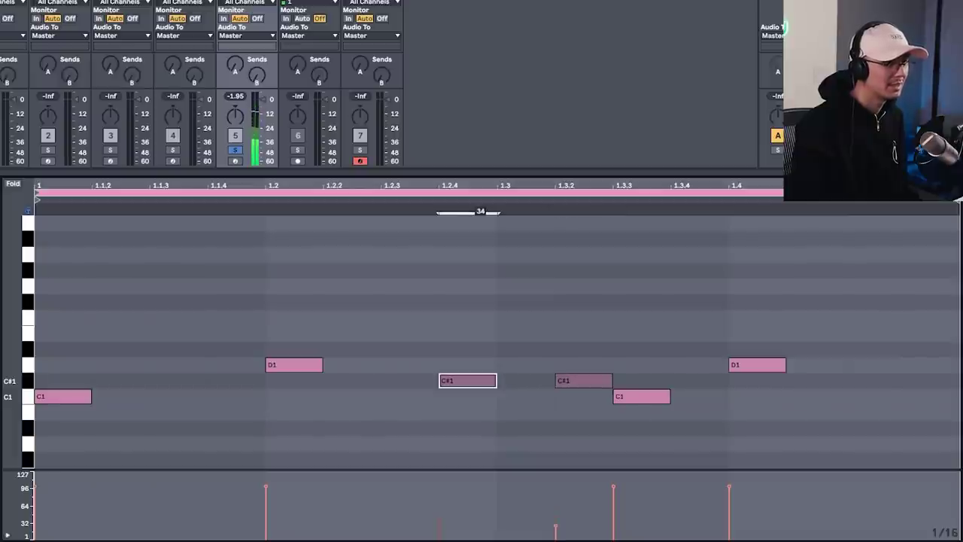
click(301, 365)
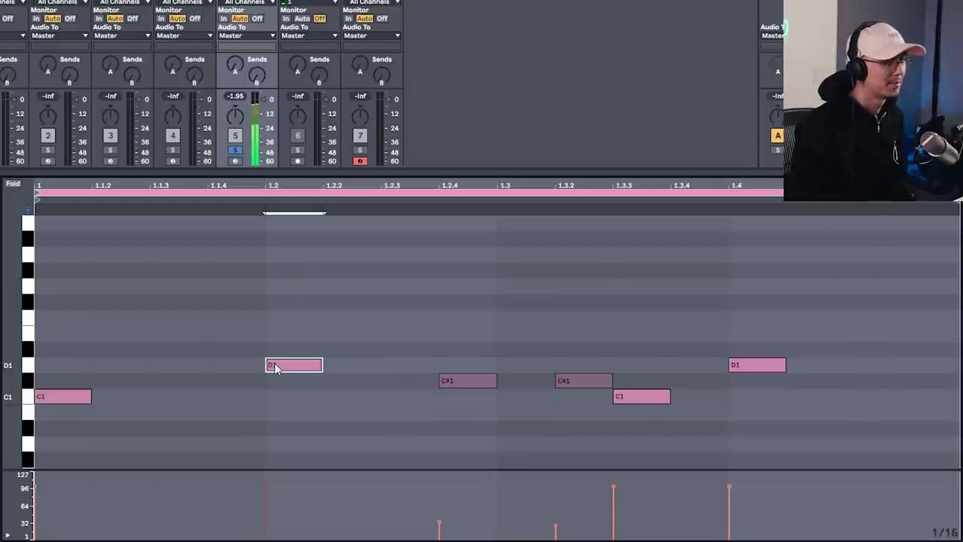
Add a D#2 hit with velocity 113 at the start of the bar
click(328, 369)
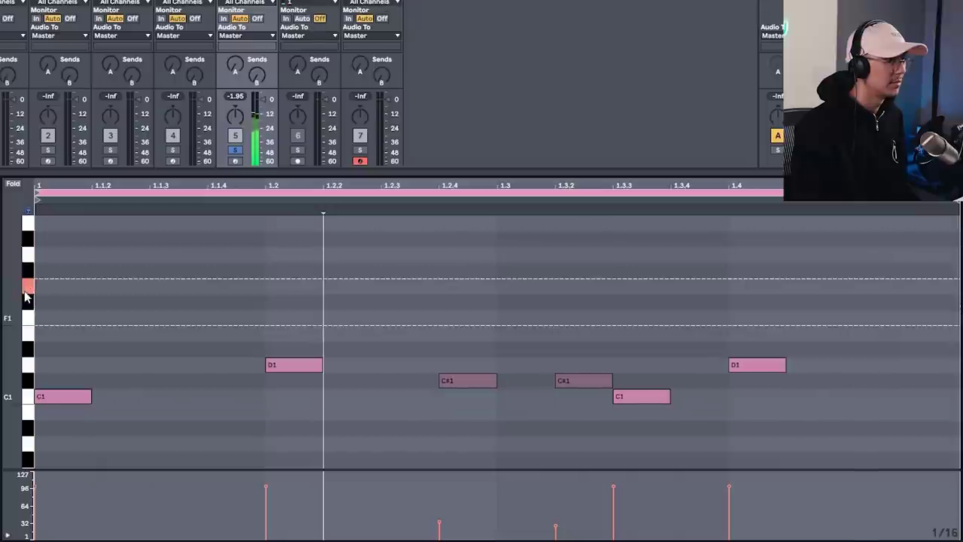
scroll(84, 295, up, 4)
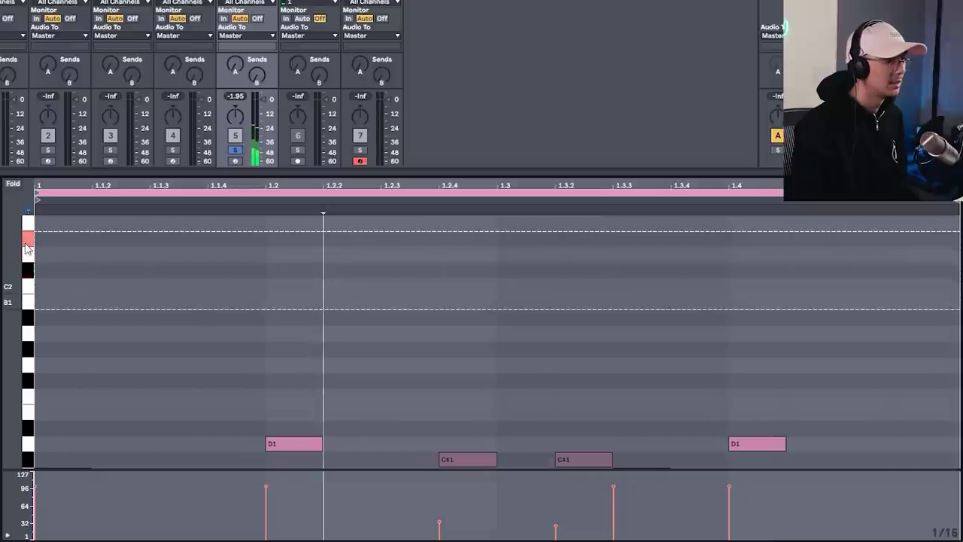
double_click(68, 240)
drag(71, 239, 71, 227)
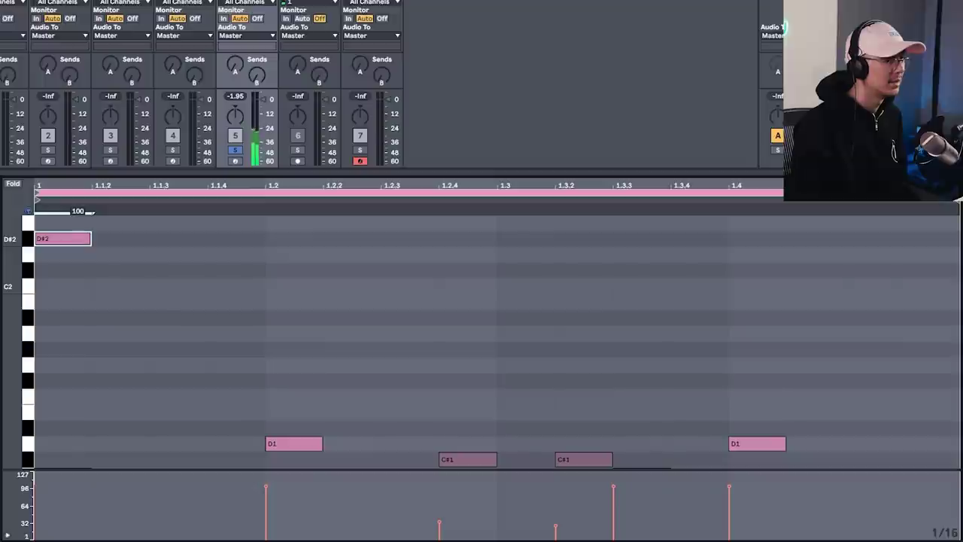
double_click(64, 269)
double_click(64, 240)
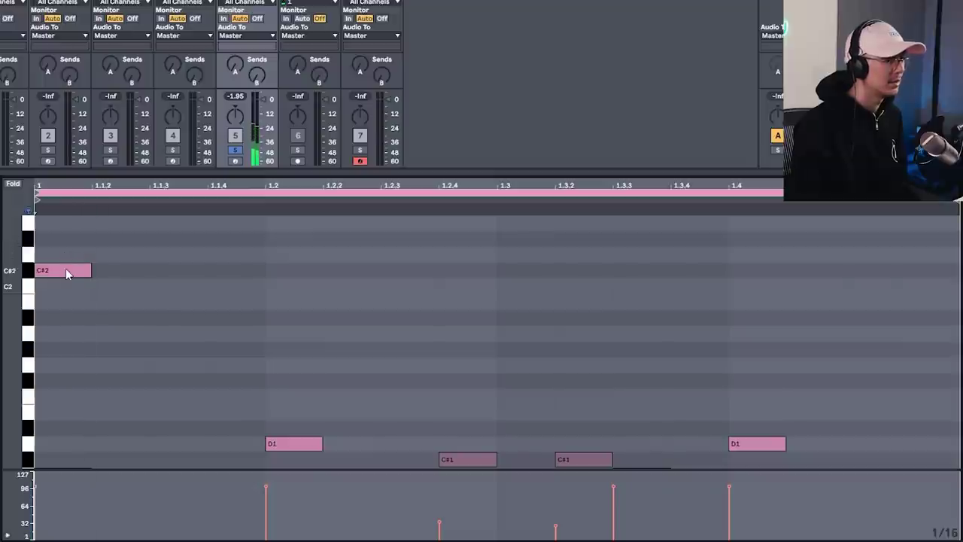
double_click(65, 268)
double_click(64, 239)
Add C2 hits at 1.1.3 and 1.2.3 and C#2 at 1.2, then duplicate the pair through the bar
double_click(186, 288)
click(186, 288)
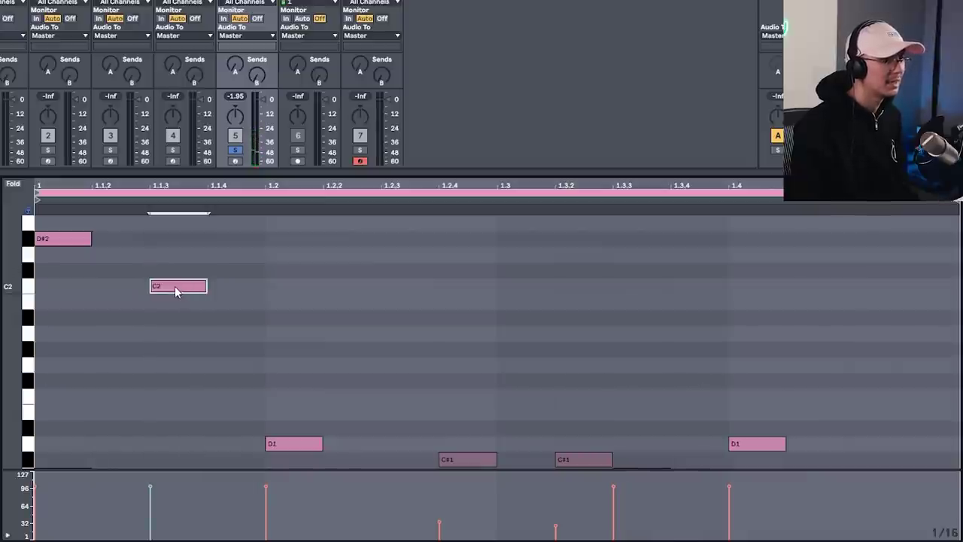
double_click(297, 273)
double_click(410, 287)
drag(460, 307, 298, 254)
drag(489, 323, 263, 242)
key(space)
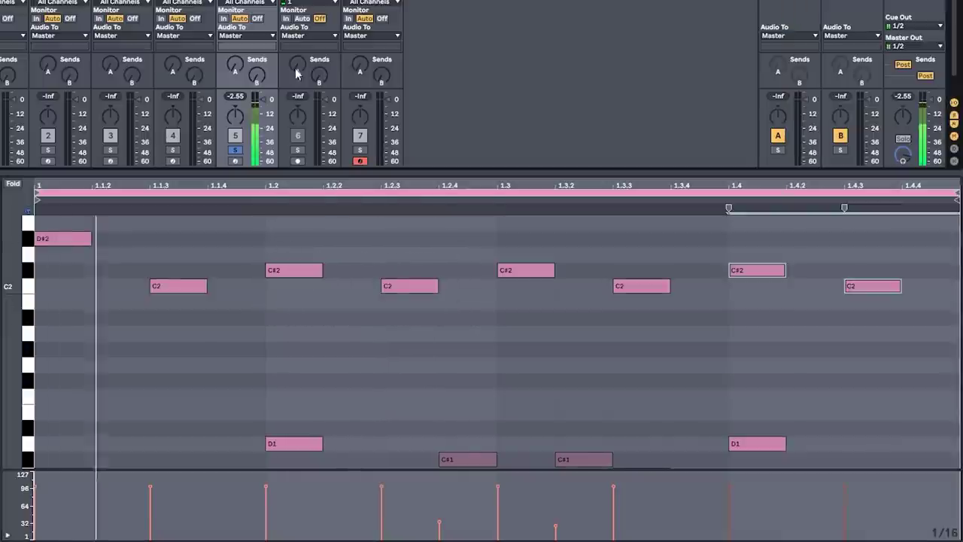
drag(420, 170, 414, 41)
Select the two C#1 hits and nudge them slightly later in the bar
click(486, 366)
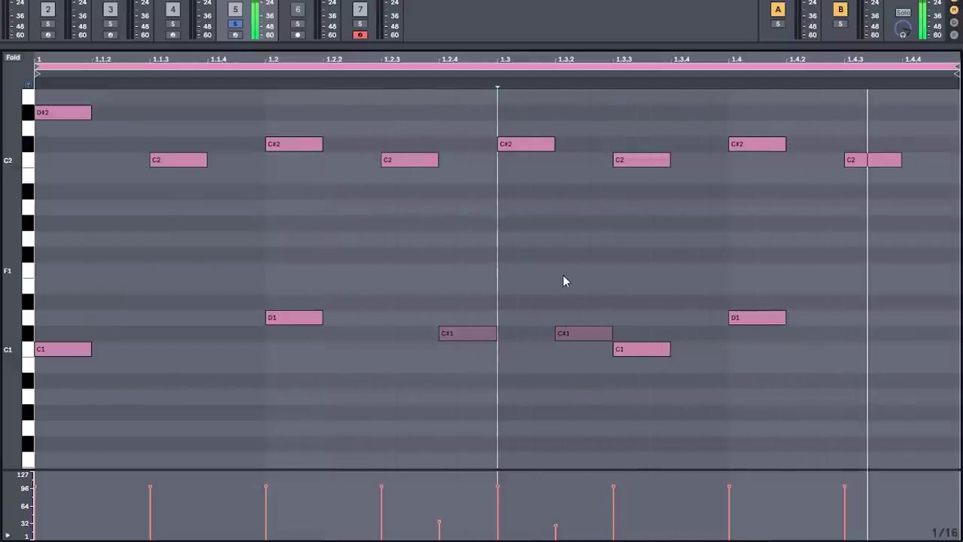
click(609, 252)
mouse_move(609, 257)
mouse_down()
mouse_move(455, 335)
mouse_move(466, 336)
mouse_up()
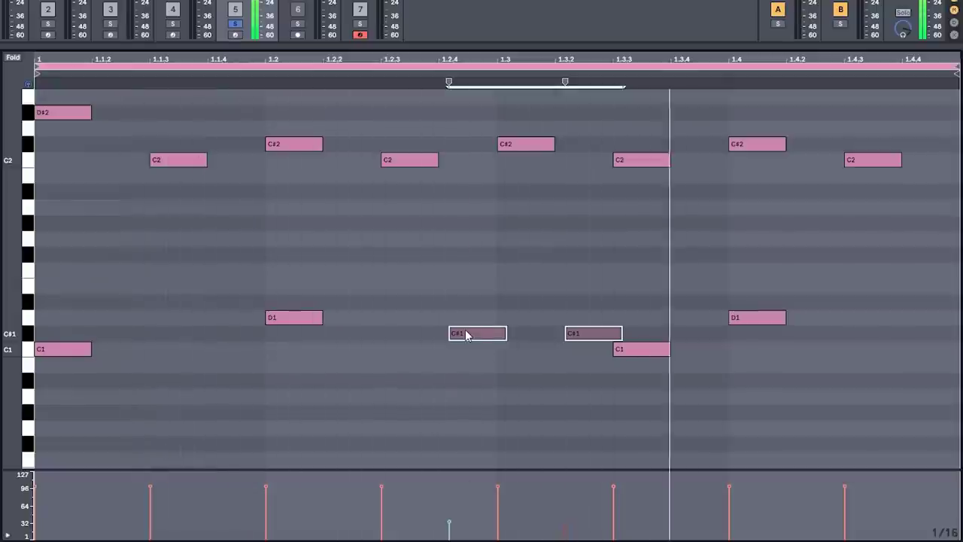
click(478, 301)
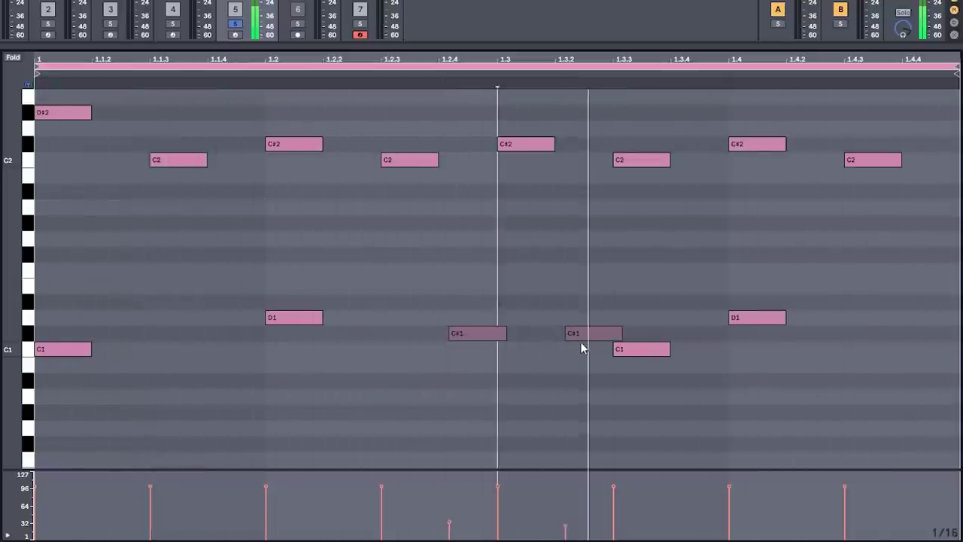
drag(486, 335, 482, 336)
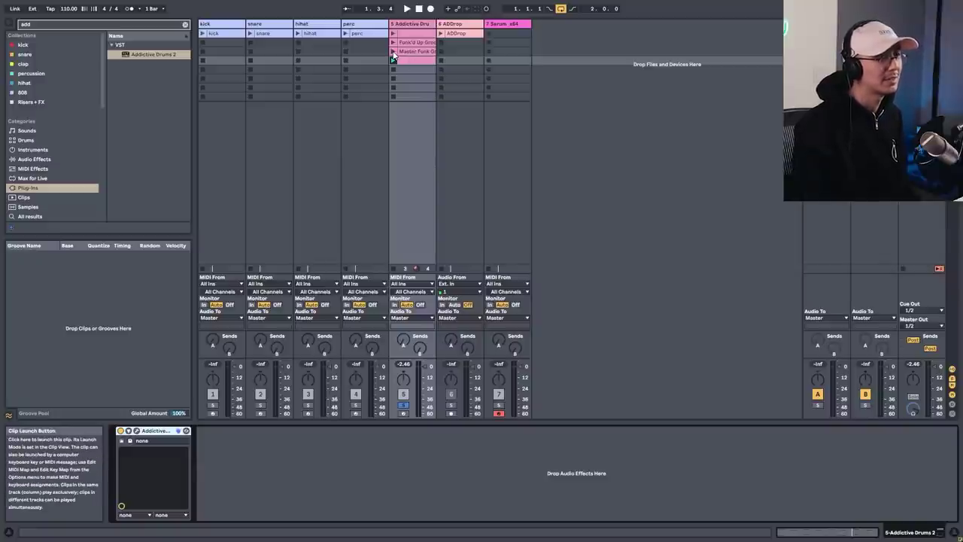
Launch the Master Funk clip, then the drum track's third clip
click(393, 52)
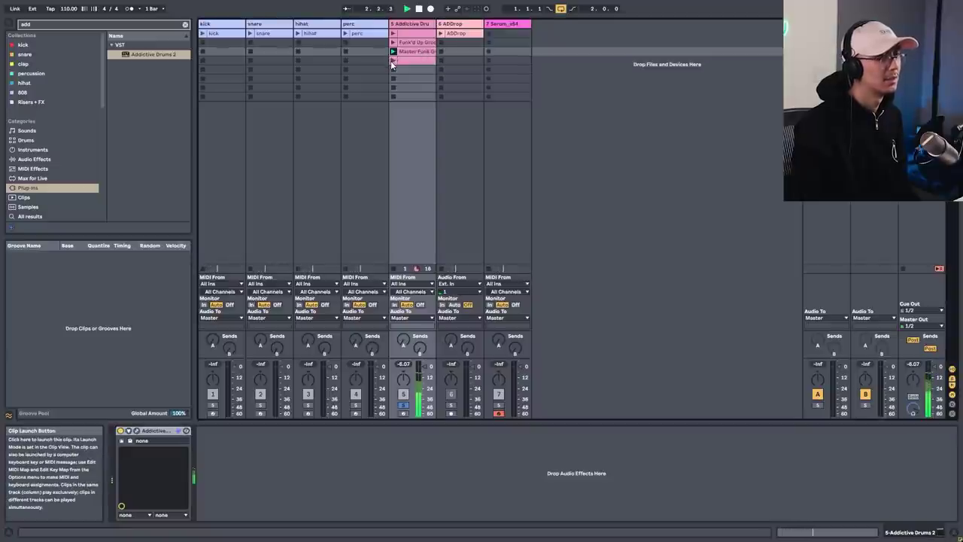
click(391, 61)
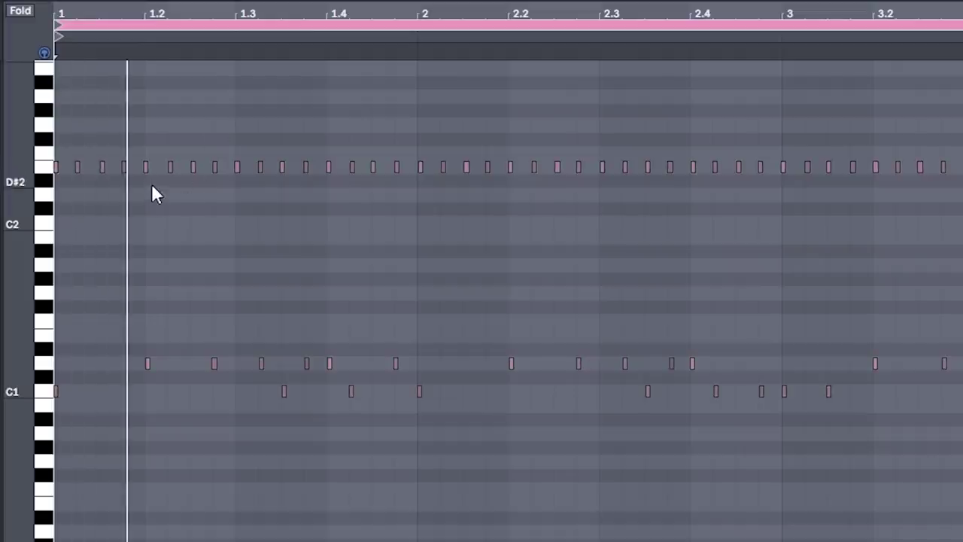
Delete the eight unwanted top-row hits across the first bar
drag(101, 16, 100, 68)
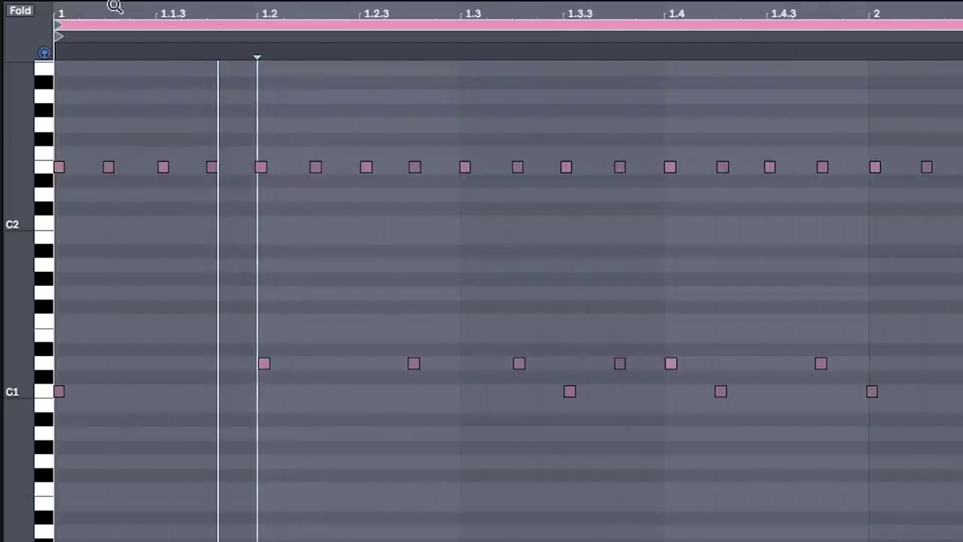
click(108, 166)
key(Delete)
click(212, 166)
key(Delete)
drag(293, 118, 333, 219)
key(Delete)
drag(405, 121, 443, 194)
key(Delete)
drag(538, 142, 486, 192)
key(Delete)
drag(612, 147, 644, 188)
key(Delete)
drag(706, 122, 773, 181)
key(Delete)
drag(803, 146, 840, 178)
key(Delete)
drag(853, 18, 854, 0)
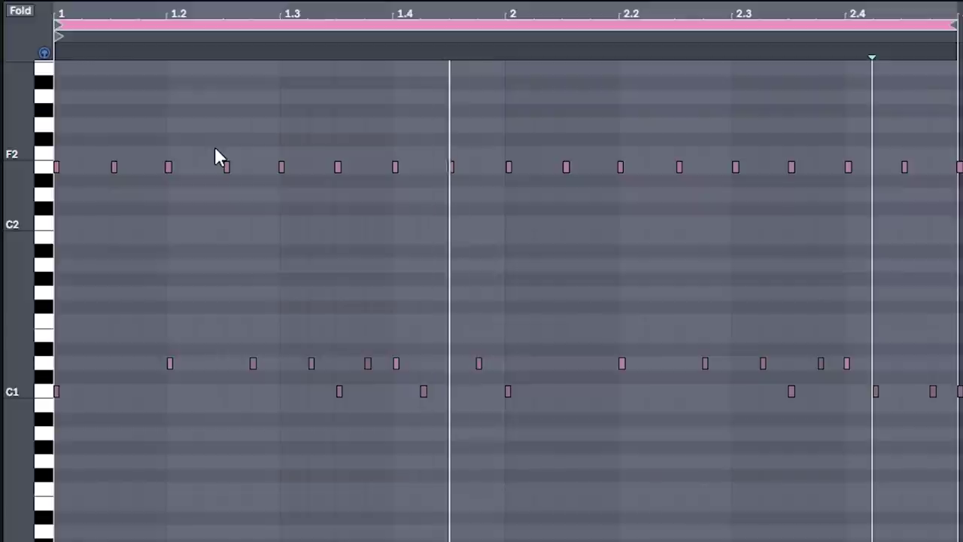
Remove three D1 hits and three C1 hits around beats 1.4 and 2.4
drag(192, 280, 258, 392)
drag(346, 319, 367, 360)
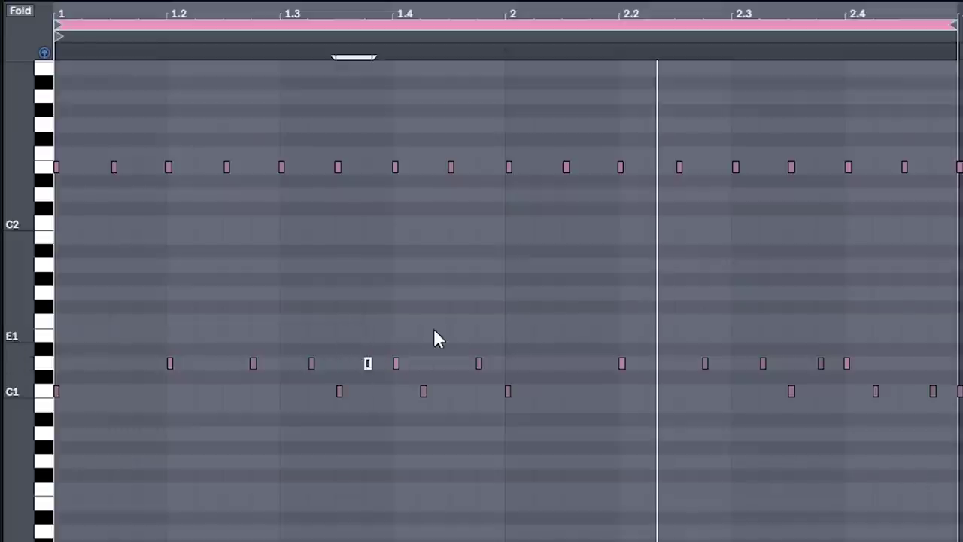
key(Delete)
drag(459, 324, 498, 373)
key(Delete)
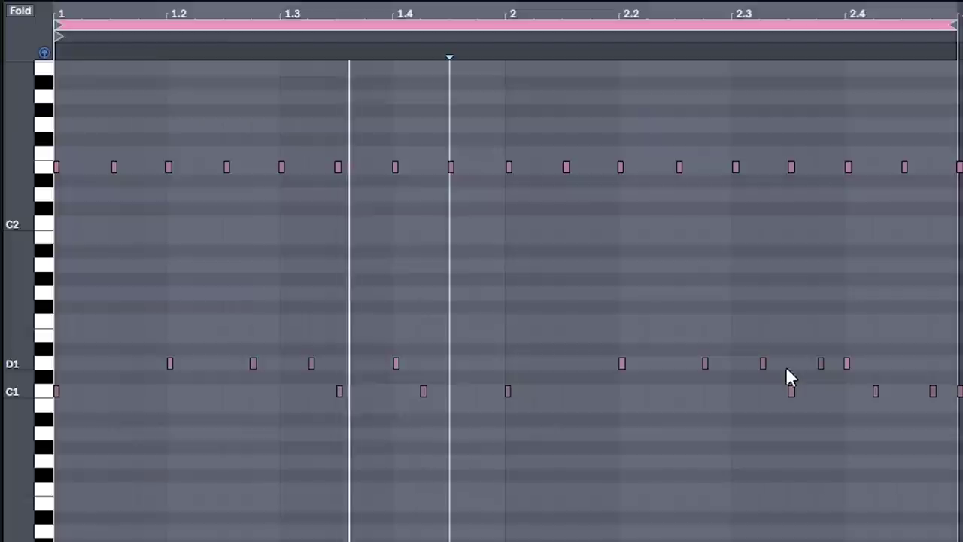
click(423, 391)
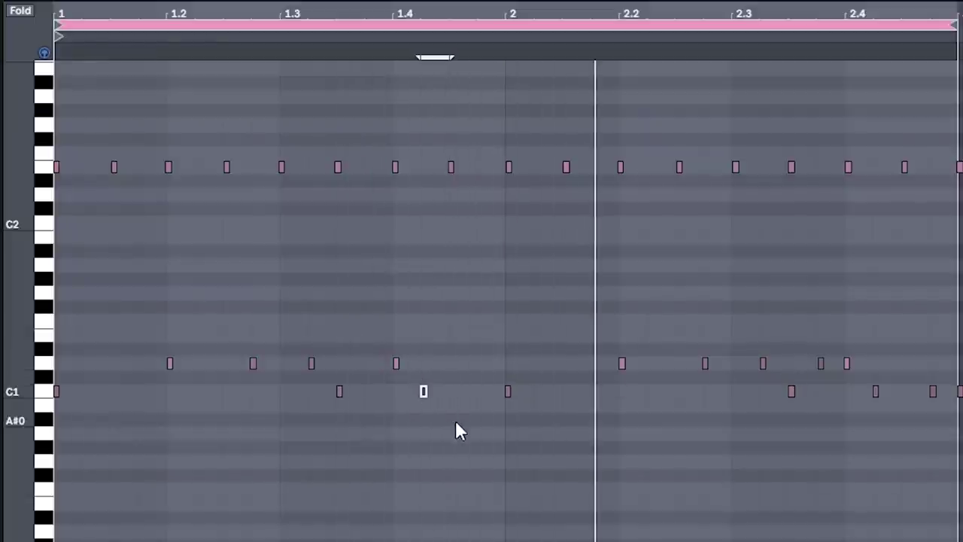
key(Delete)
drag(871, 351, 946, 428)
key(Delete)
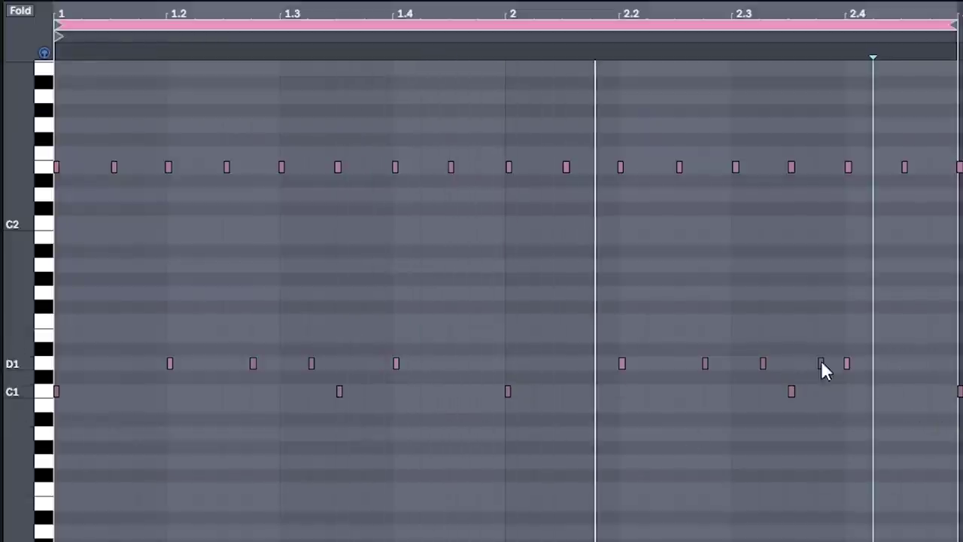
click(675, 304)
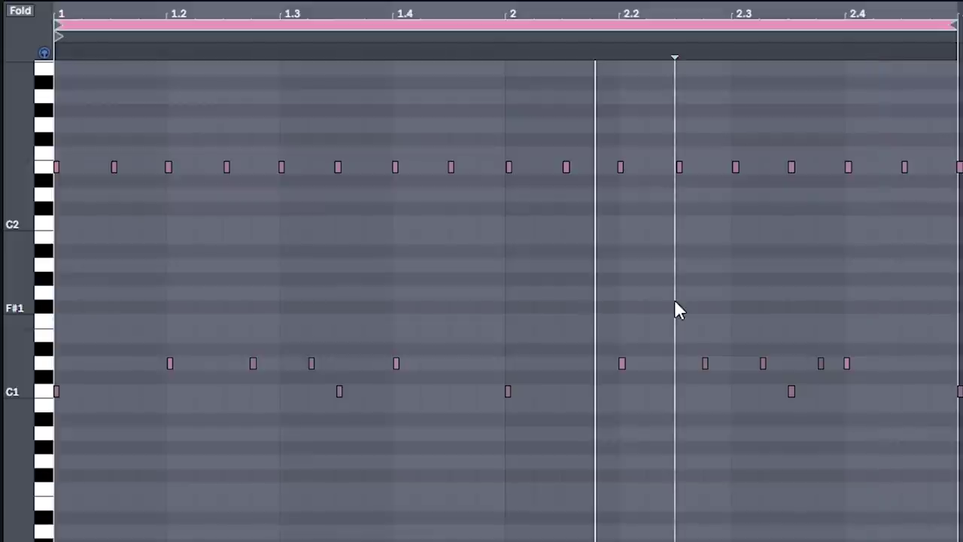
double_click(821, 364)
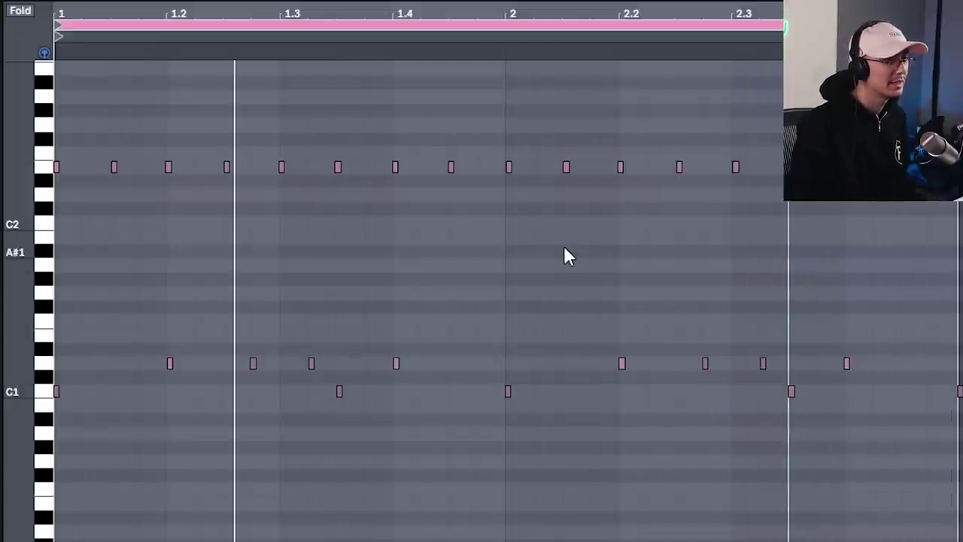
drag(525, 6, 744, 7)
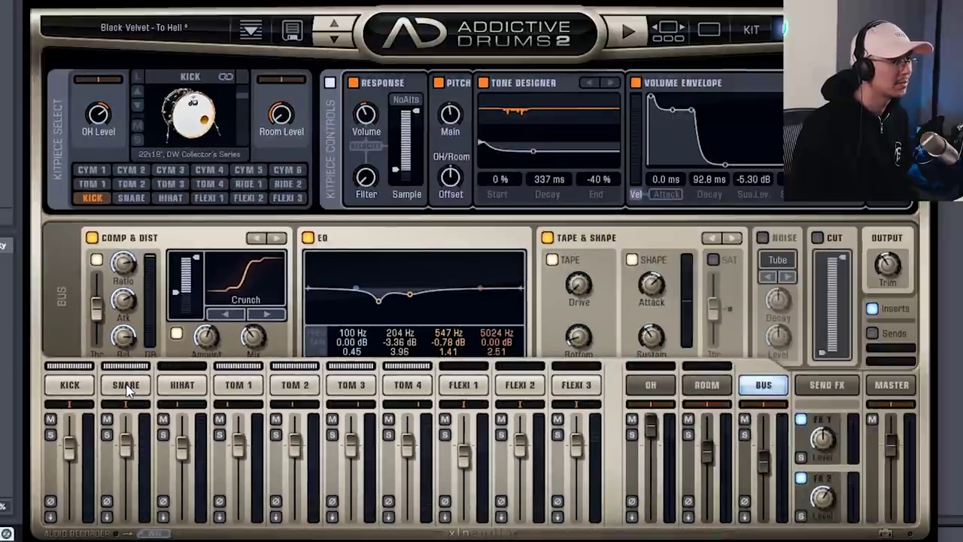
Audition snares from Pearl Masterworks Piccolo and DW models through the Ludwig range and Pearl Reference
click(172, 262)
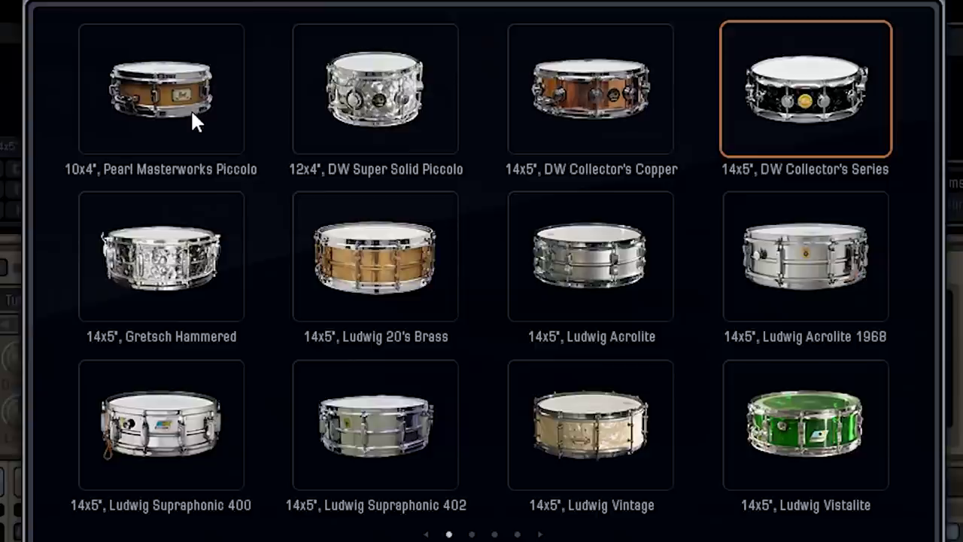
click(171, 91)
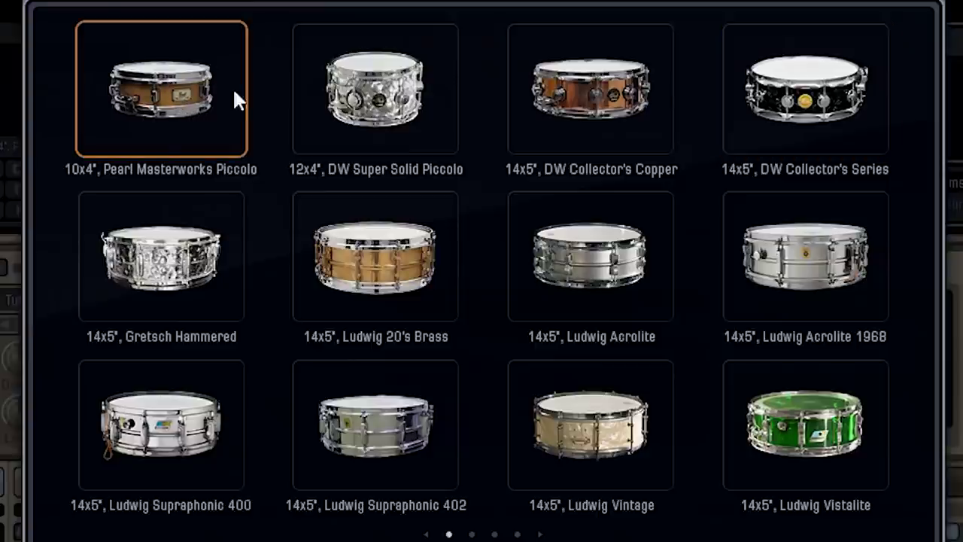
click(389, 86)
click(622, 83)
click(833, 85)
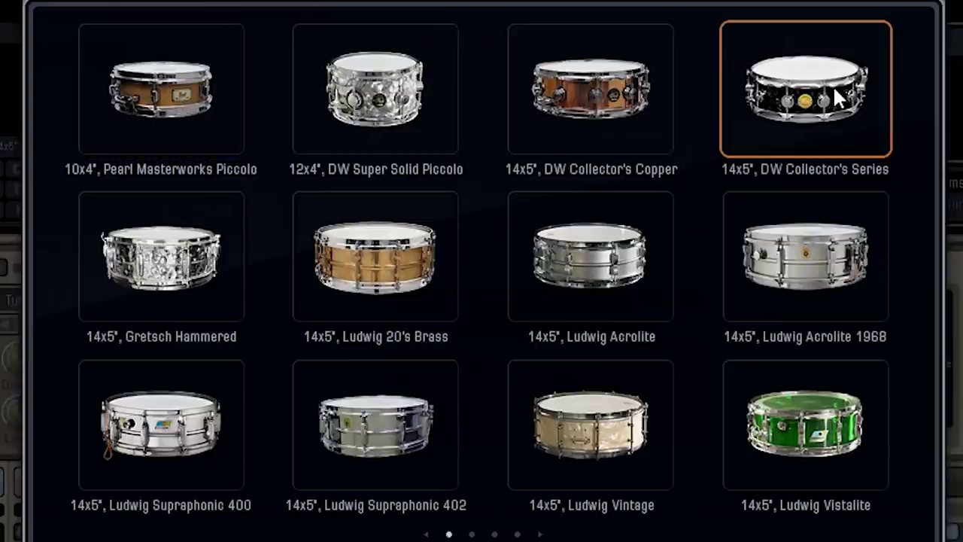
click(847, 219)
click(609, 275)
click(352, 253)
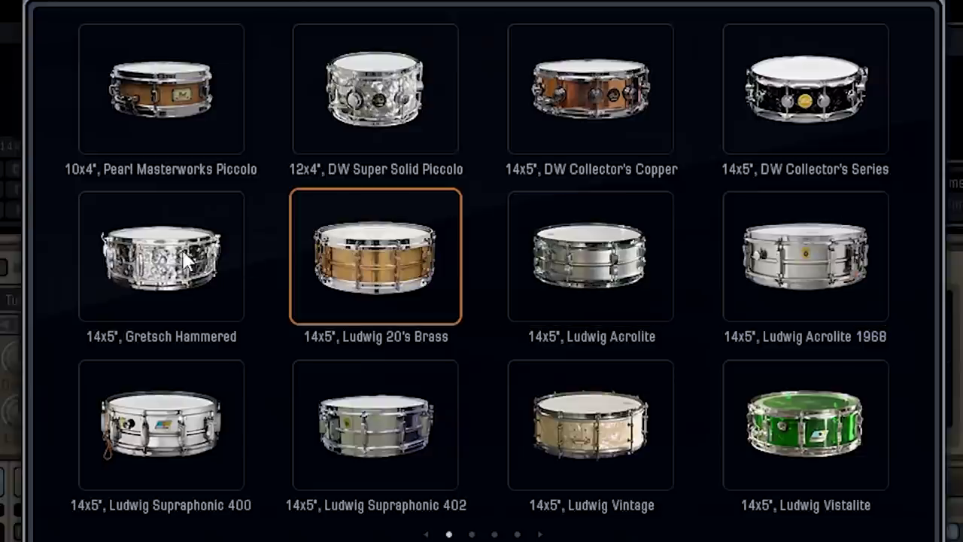
click(141, 264)
click(137, 412)
click(362, 406)
click(551, 414)
click(792, 415)
scroll(790, 409, down, 3)
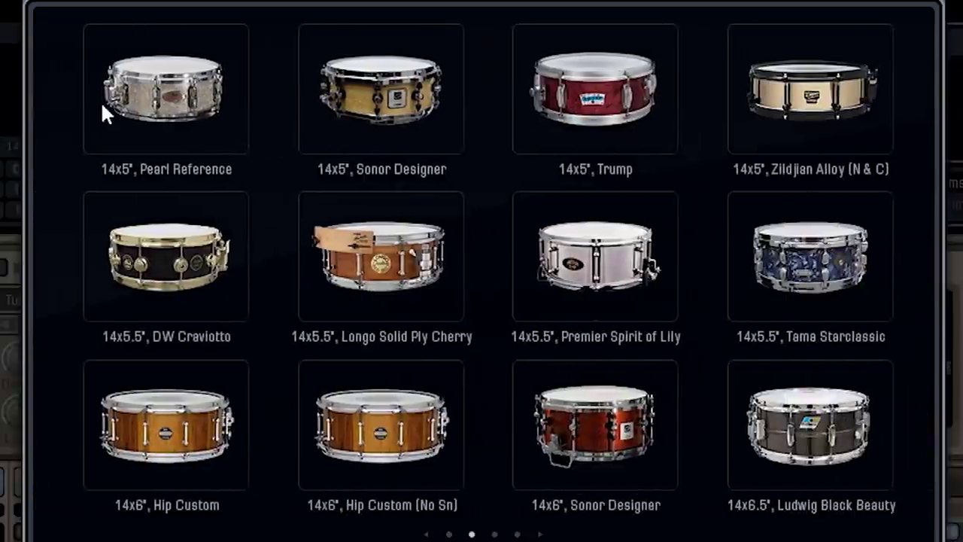
click(103, 112)
scroll(140, 85, up, 2)
click(139, 85)
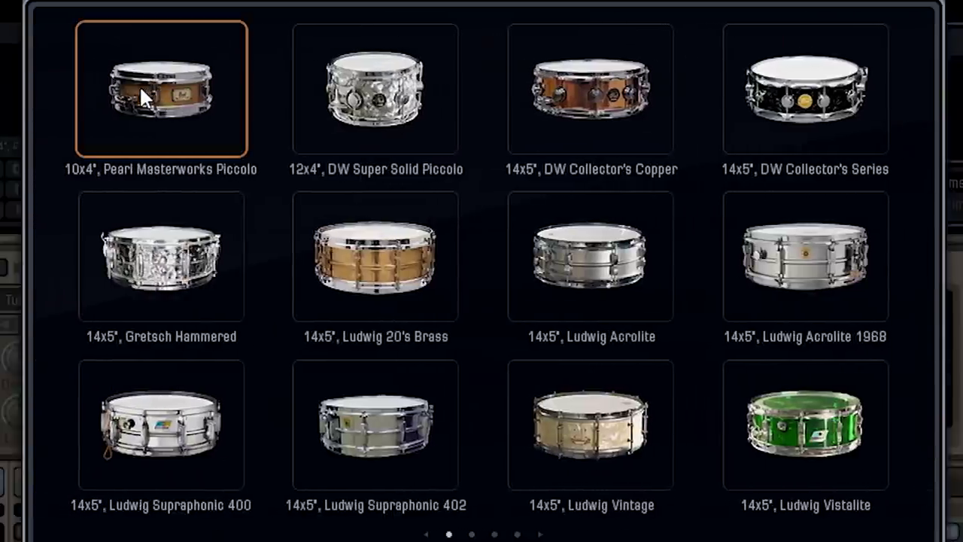
click(318, 88)
Try Trump, Tama Starclassic, Sonor Designer and other snares, then load Premier Spirit of Lily
scroll(783, 258, down, 3)
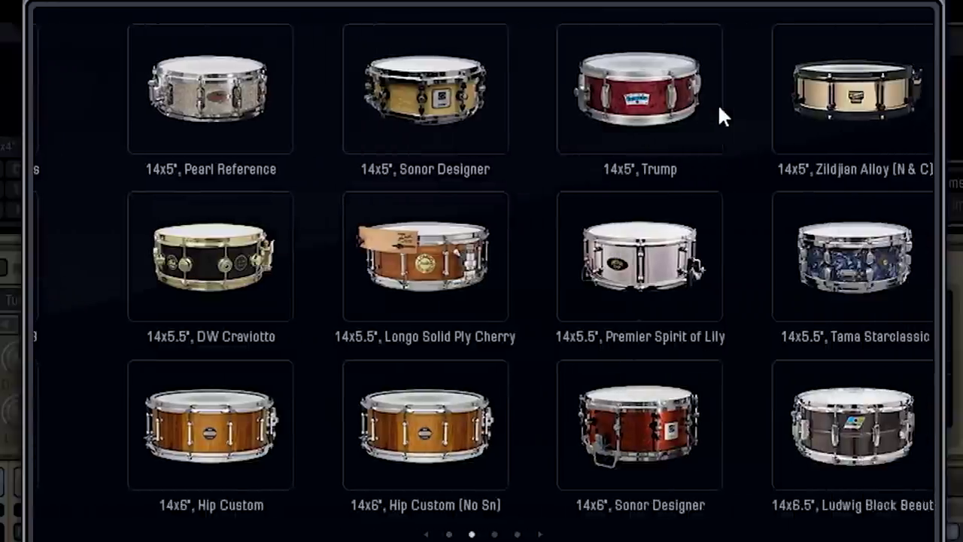
click(617, 98)
click(802, 106)
click(800, 249)
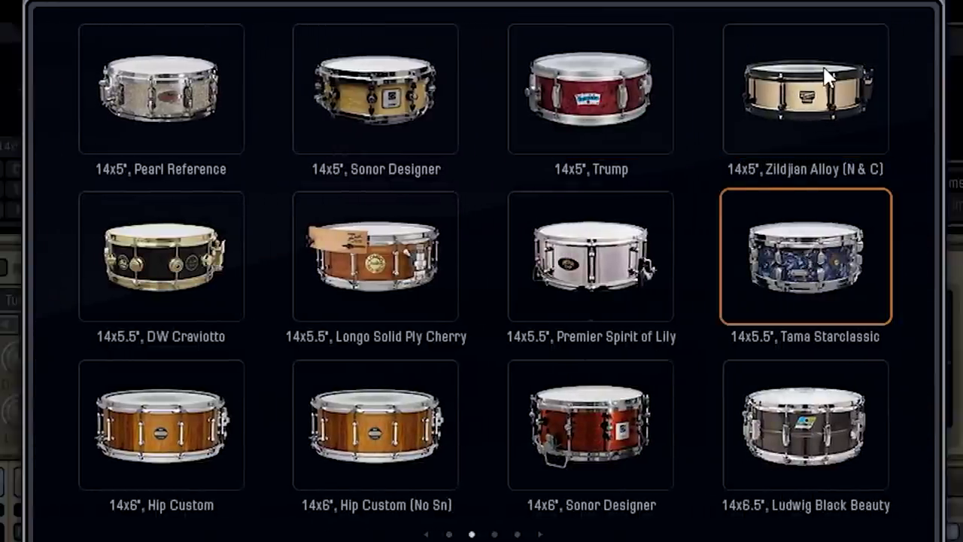
click(809, 388)
click(613, 425)
click(398, 443)
click(170, 429)
click(164, 309)
click(594, 109)
click(419, 112)
click(197, 140)
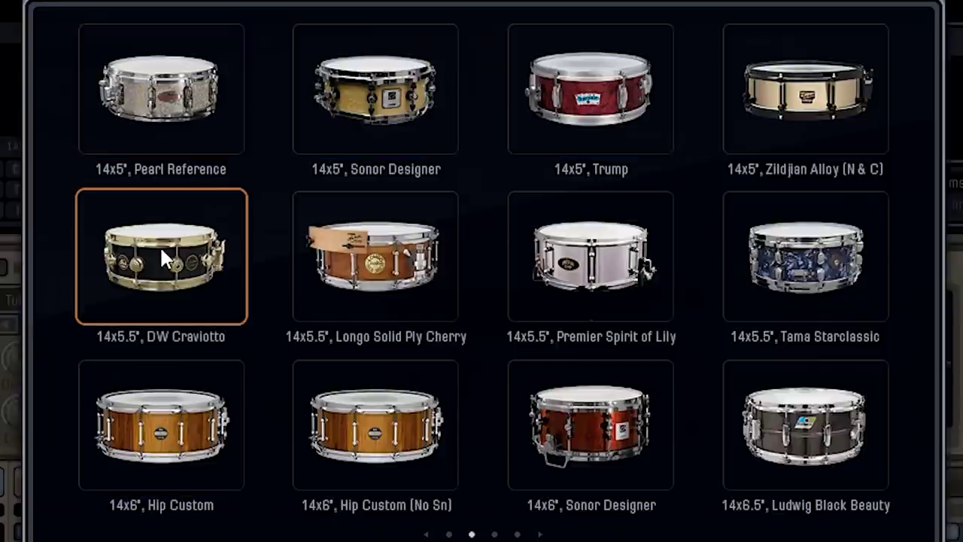
click(384, 256)
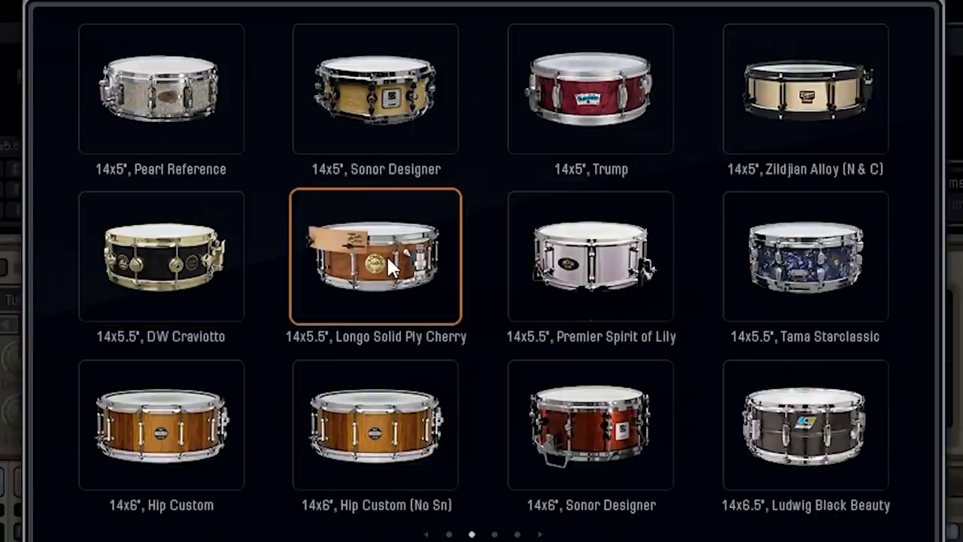
click(601, 258)
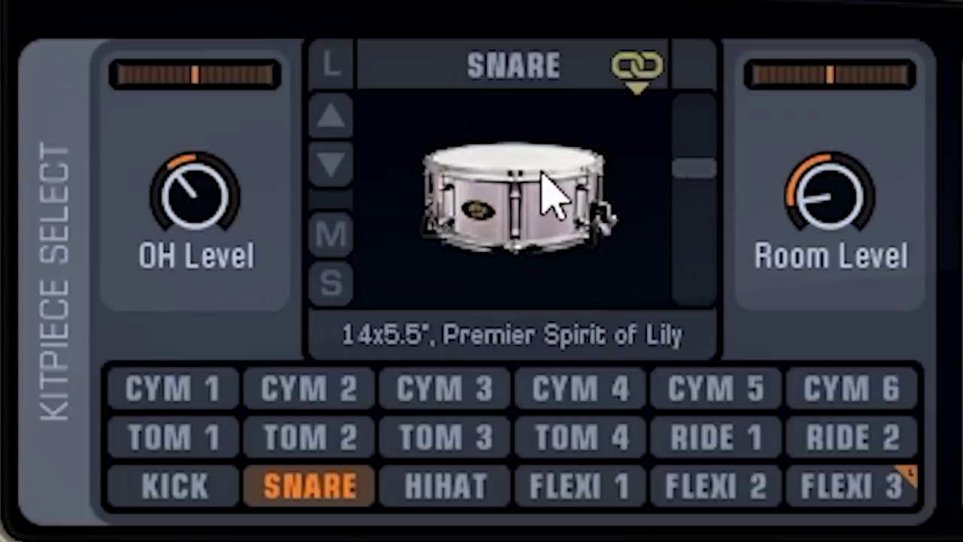
Set the snare's OH level to -1.76 dB and room level to -6.28 dB, with room panned right
click(331, 282)
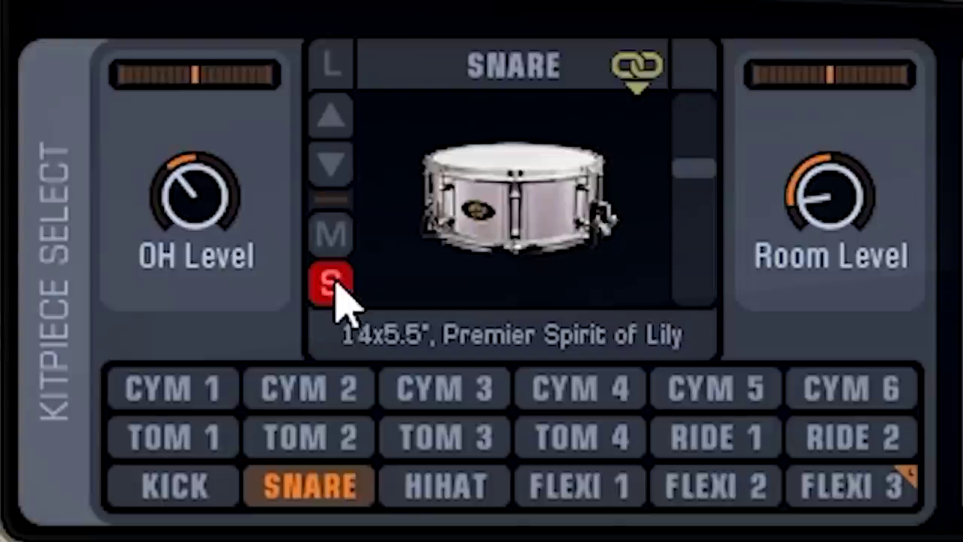
click(331, 284)
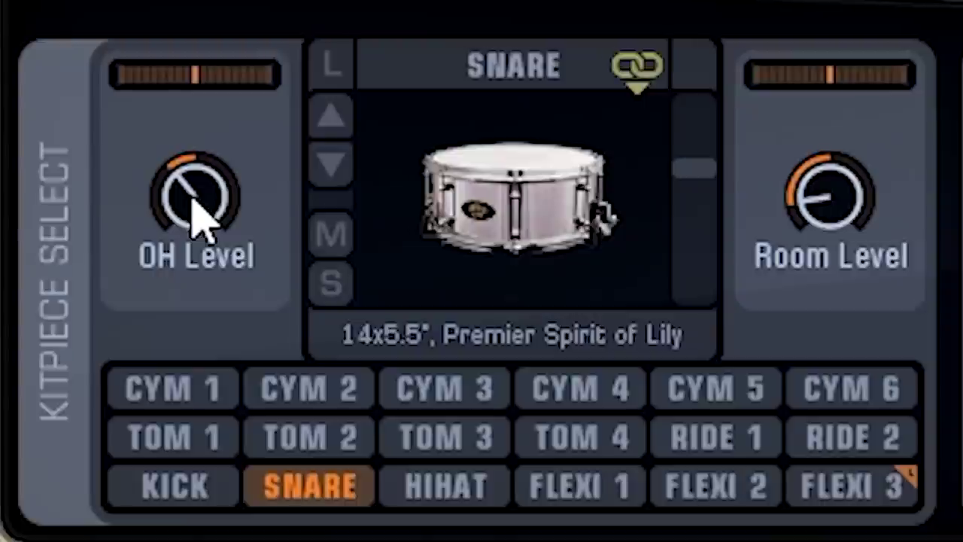
drag(198, 217, 176, 394)
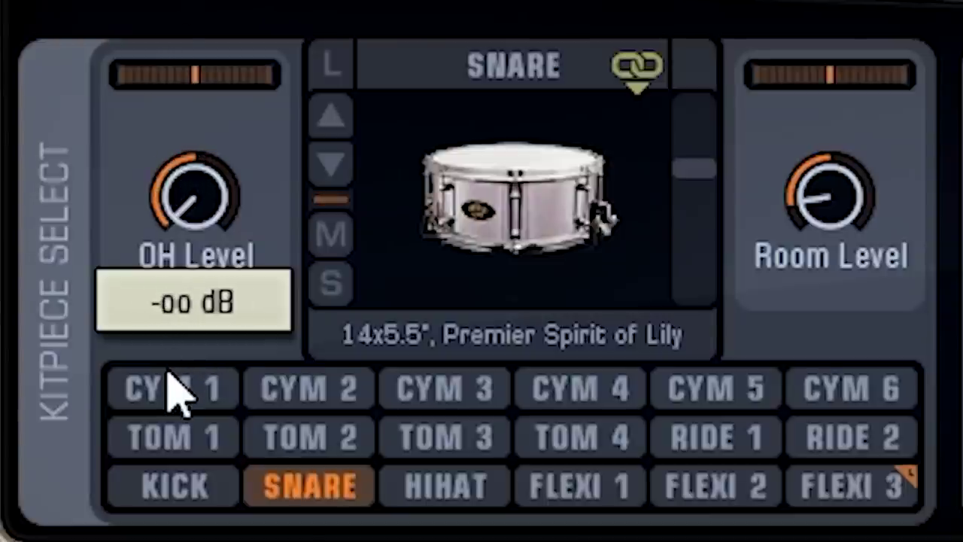
drag(233, 222, 219, 0)
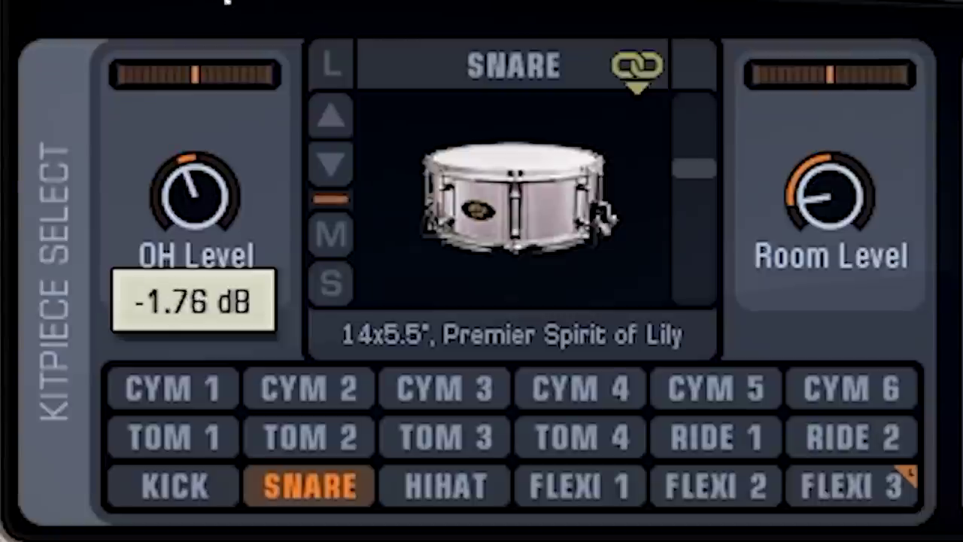
drag(783, 192, 836, 226)
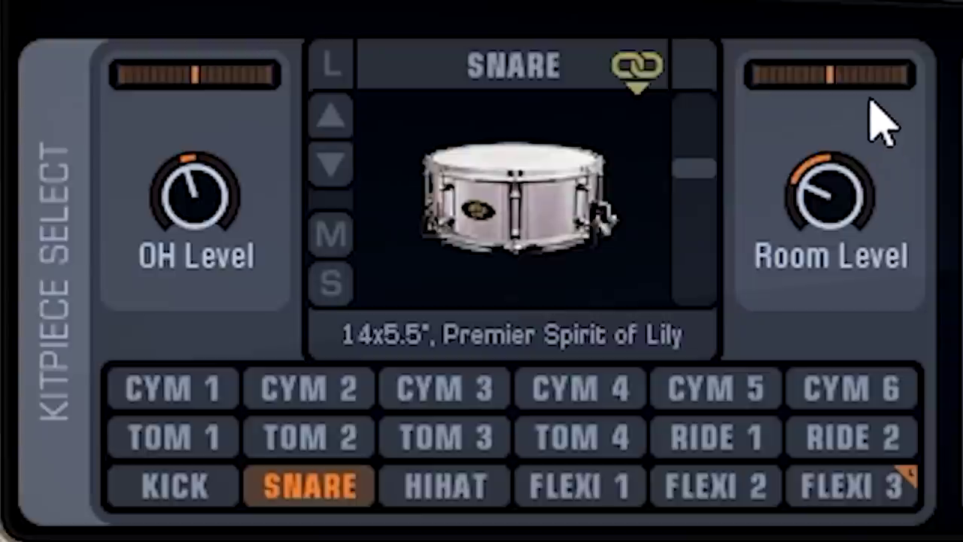
mouse_move(826, 75)
mouse_down()
mouse_move(873, 84)
mouse_move(813, 71)
mouse_move(838, 90)
mouse_move(645, 107)
mouse_move(617, 124)
mouse_move(867, 128)
mouse_move(799, 127)
mouse_move(813, 150)
mouse_move(796, 150)
mouse_move(800, 141)
mouse_up()
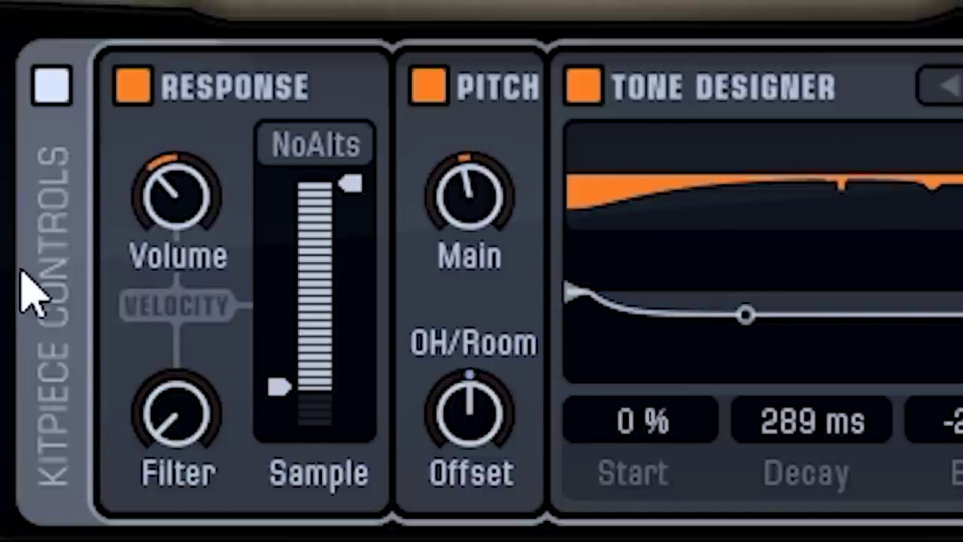
Audition the snare's sample range limits and settle its volume around 71%
click(53, 87)
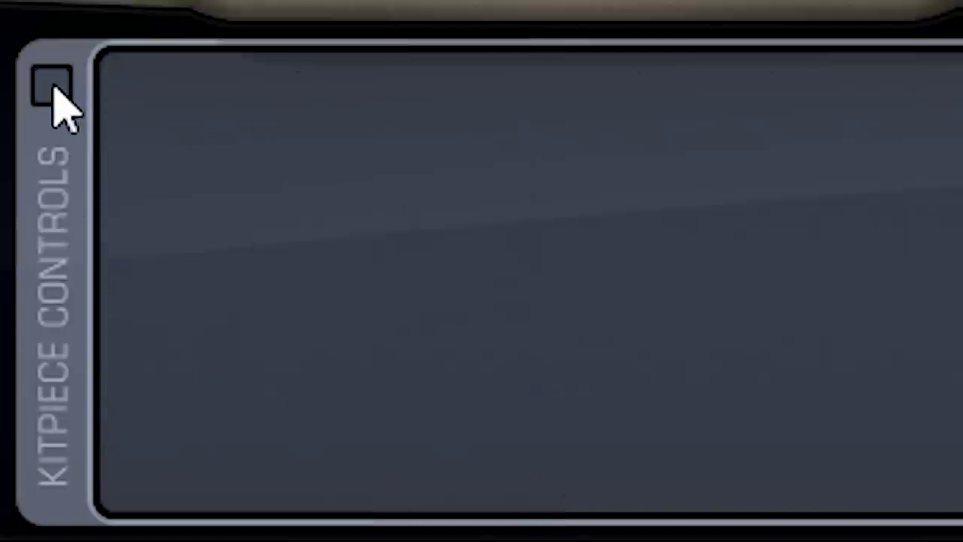
click(52, 87)
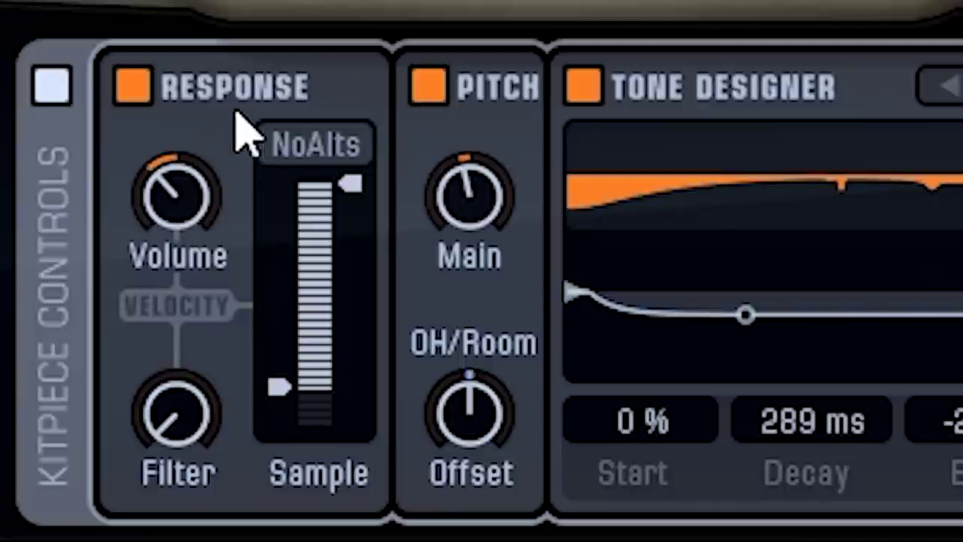
mouse_move(277, 386)
mouse_down()
mouse_move(286, 276)
mouse_move(283, 379)
mouse_up()
mouse_move(349, 191)
mouse_down()
mouse_move(353, 209)
mouse_move(351, 185)
mouse_up()
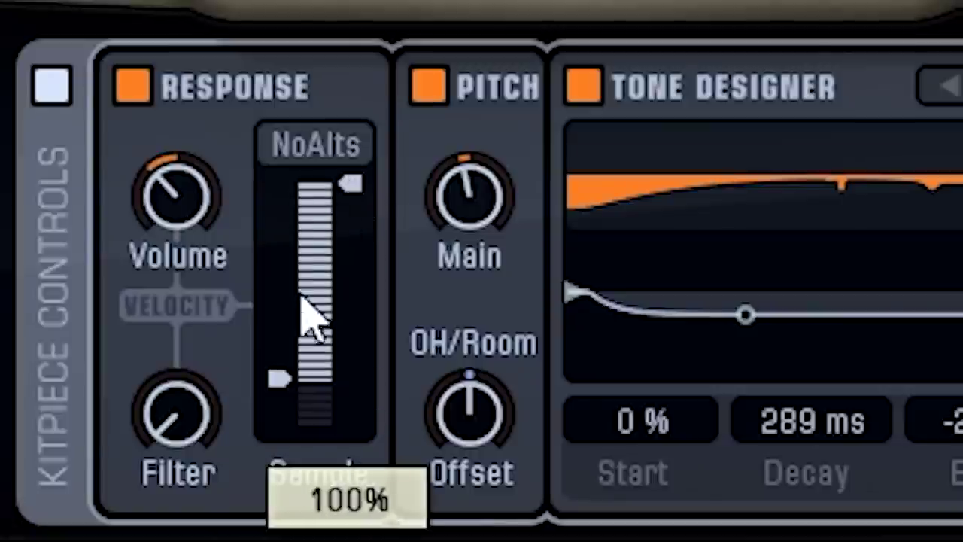
mouse_move(197, 226)
drag(197, 226, 205, 121)
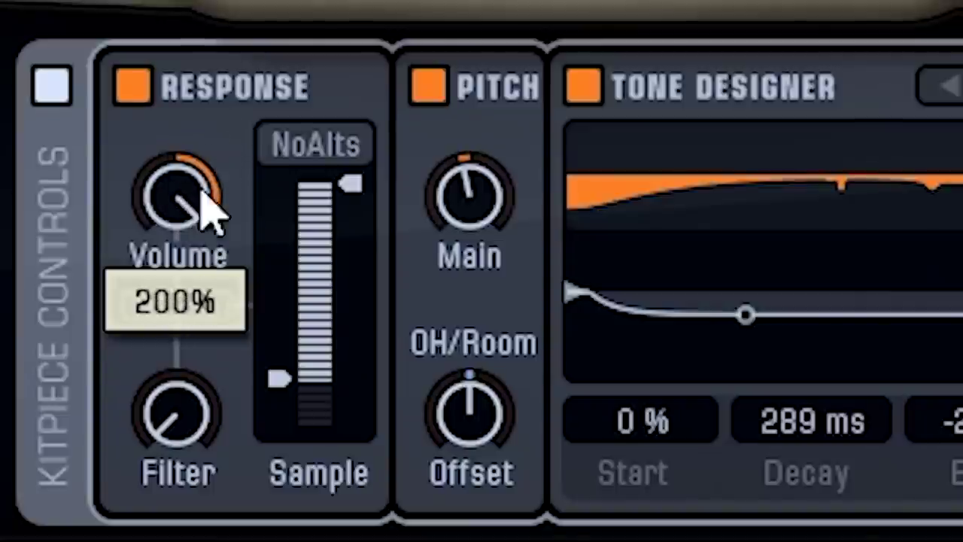
drag(186, 231, 185, 451)
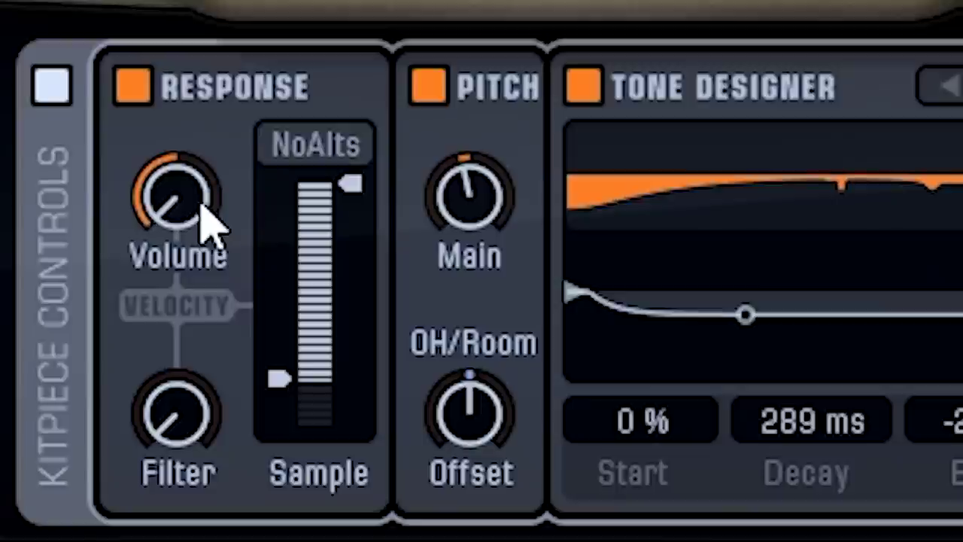
mouse_move(202, 207)
mouse_down()
mouse_move(200, 215)
mouse_move(192, 0)
mouse_move(168, 11)
mouse_move(241, 241)
mouse_move(203, 207)
mouse_up()
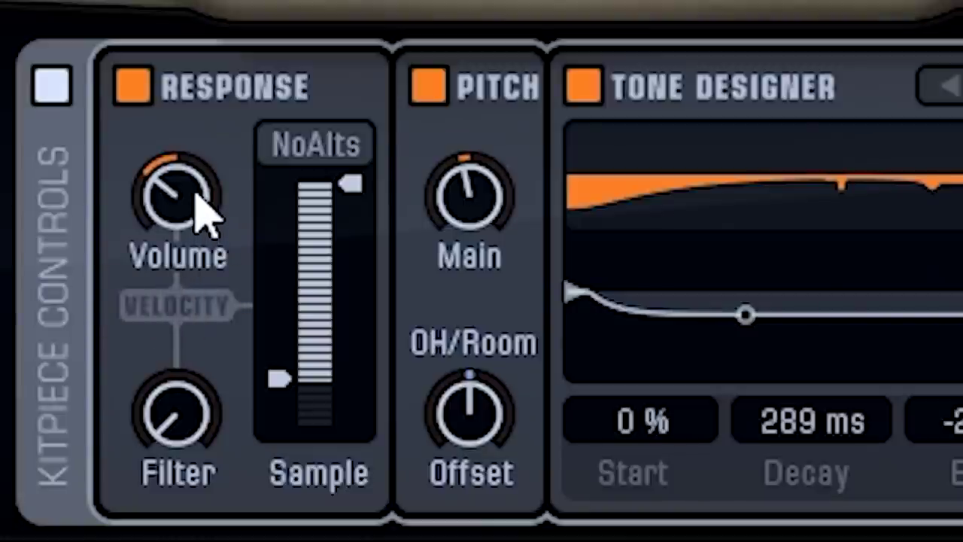
drag(173, 226, 180, 202)
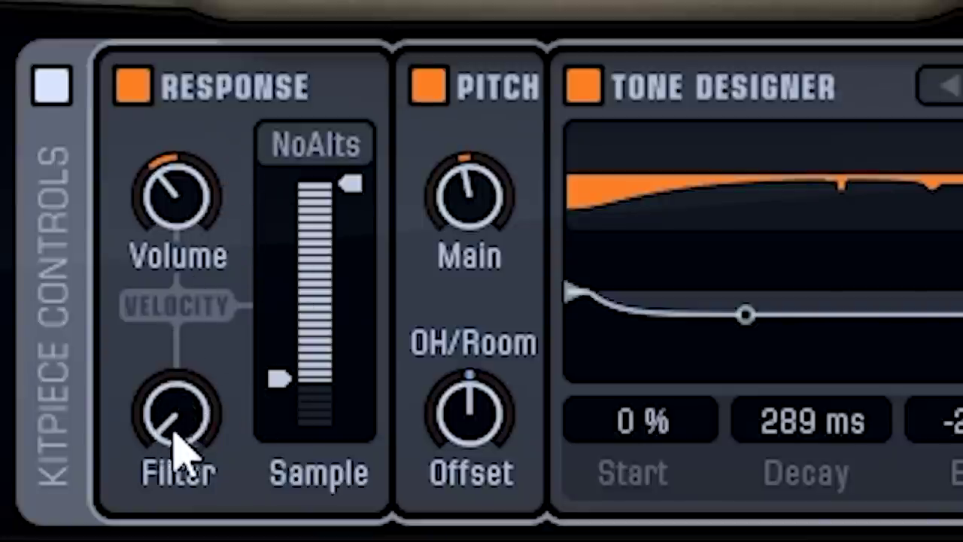
Lower the snare's filter to about 17% after trying 69% and 61%
drag(207, 452, 215, 140)
drag(171, 312, 189, 462)
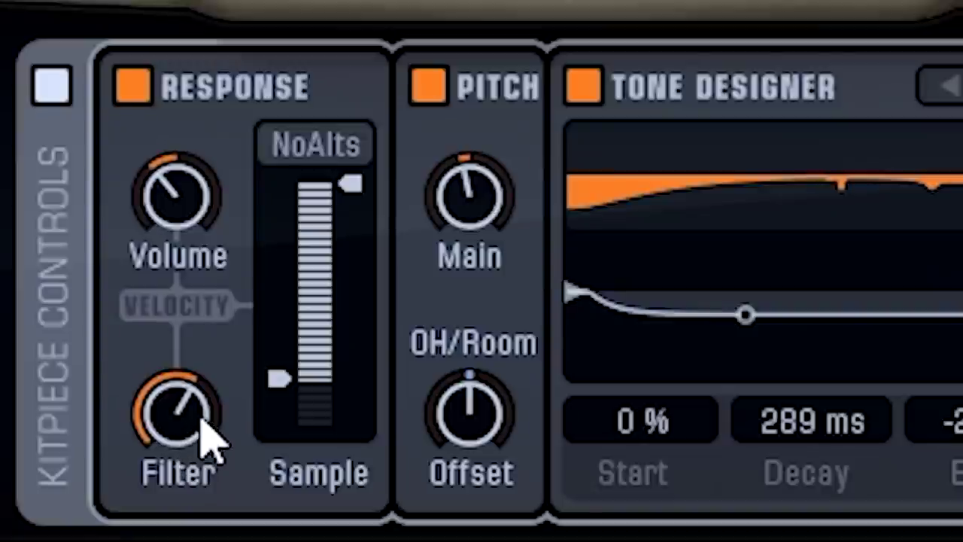
drag(213, 444, 177, 335)
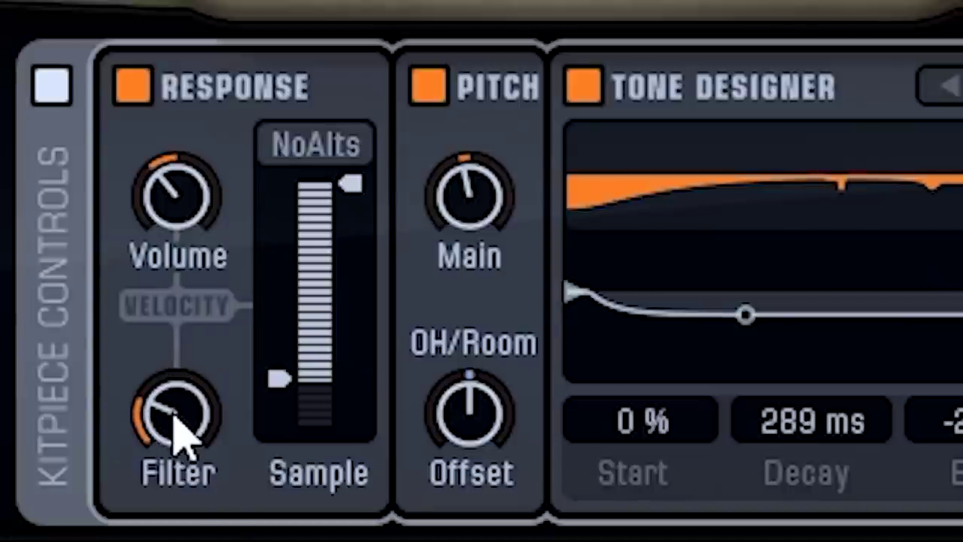
drag(174, 416, 204, 516)
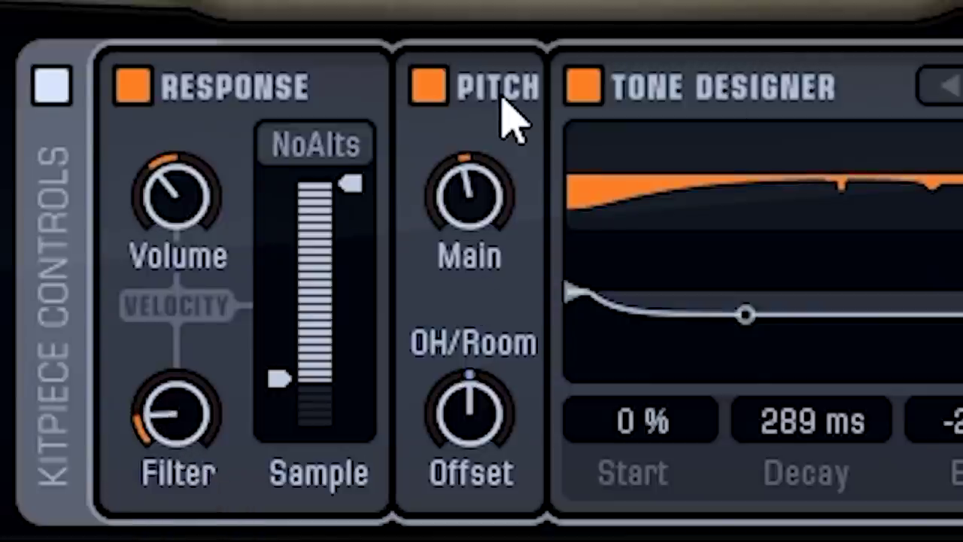
Reset the snare's main pitch to zero, then tune it upward
mouse_move(486, 185)
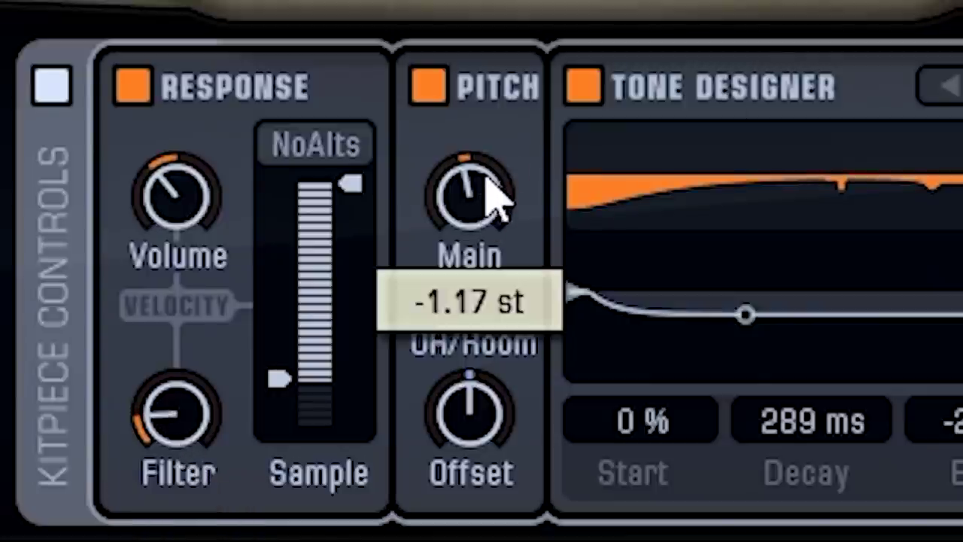
double_click(494, 216)
drag(501, 173, 473, 24)
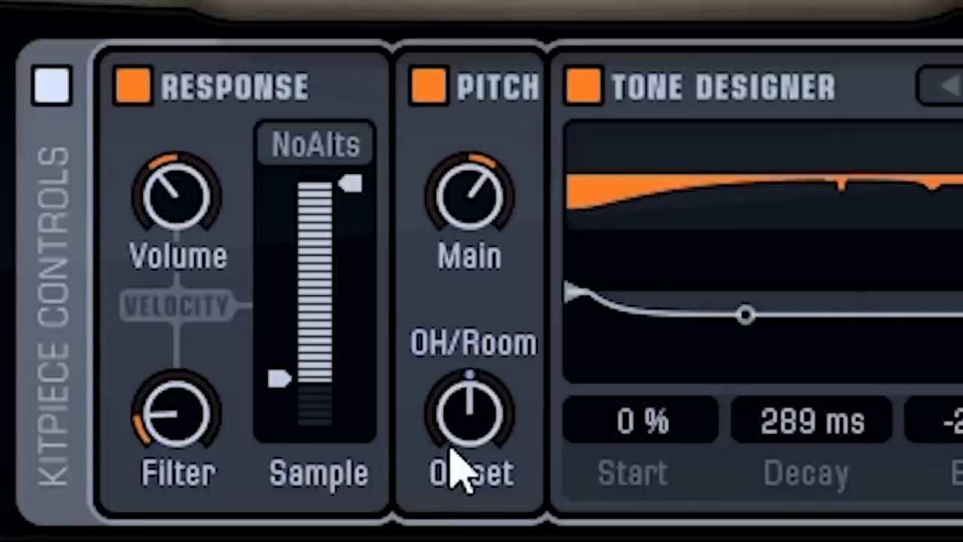
Shift the snare's overhead/room pitch offset slightly below zero
mouse_move(459, 415)
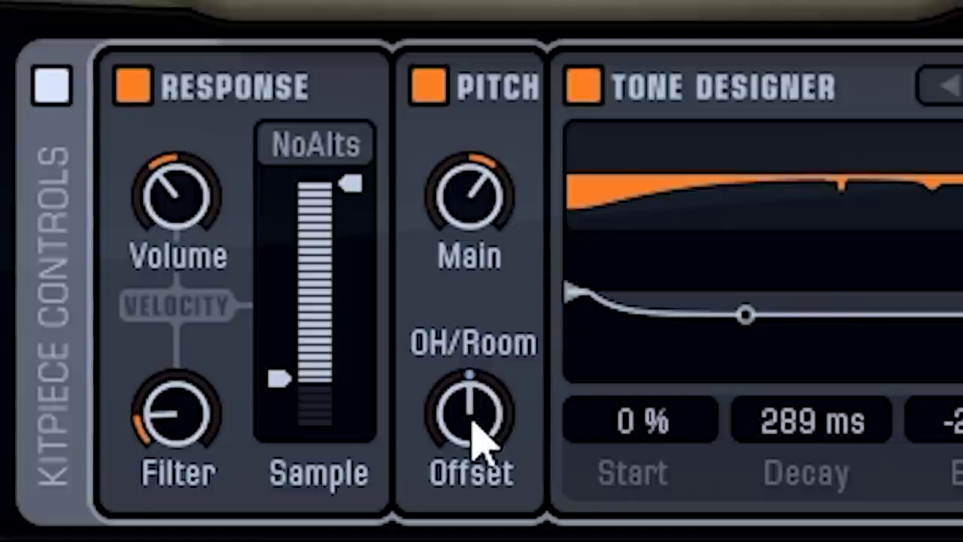
drag(477, 429, 473, 477)
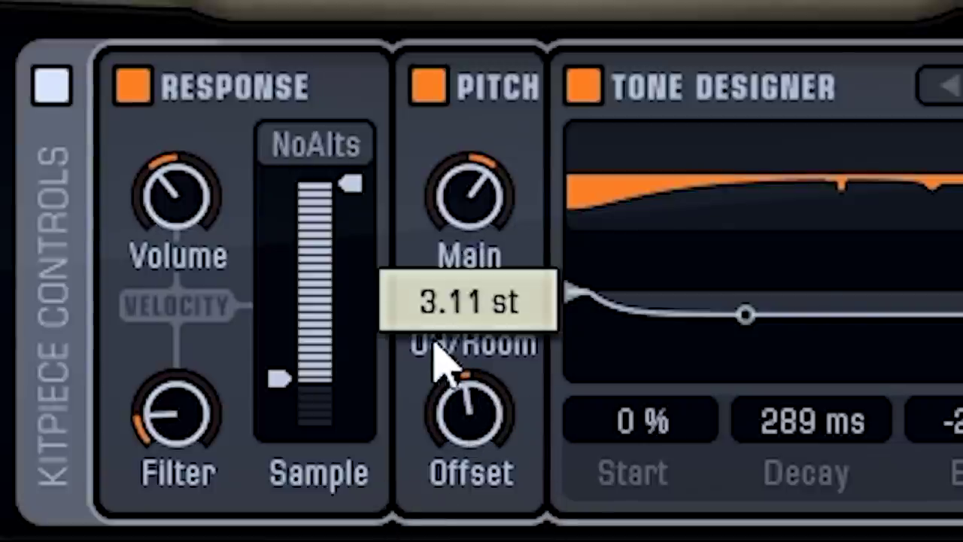
mouse_move(460, 422)
drag(460, 421, 459, 399)
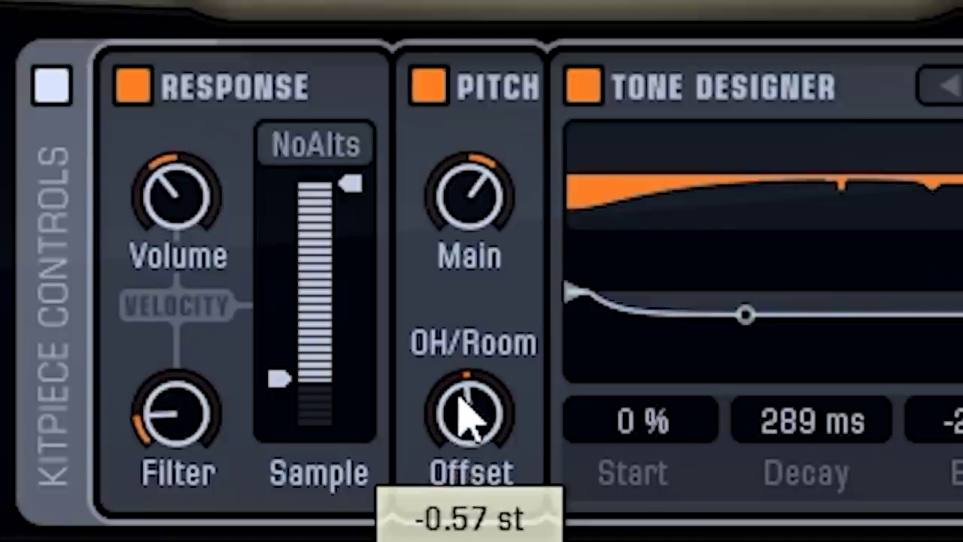
drag(467, 437, 463, 416)
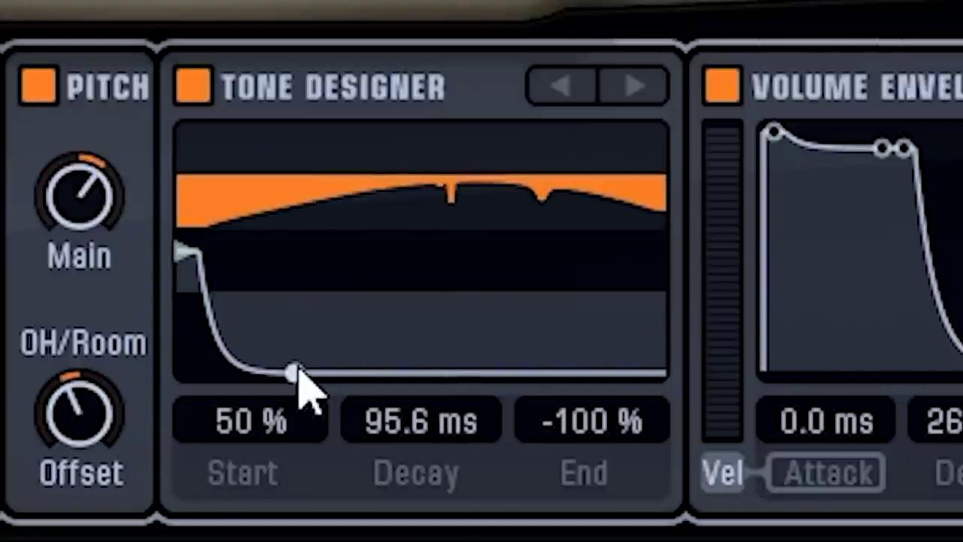
Set the snare Tone Designer to Start 25%, End -54% and Decay about 95 ms
drag(299, 378, 329, 394)
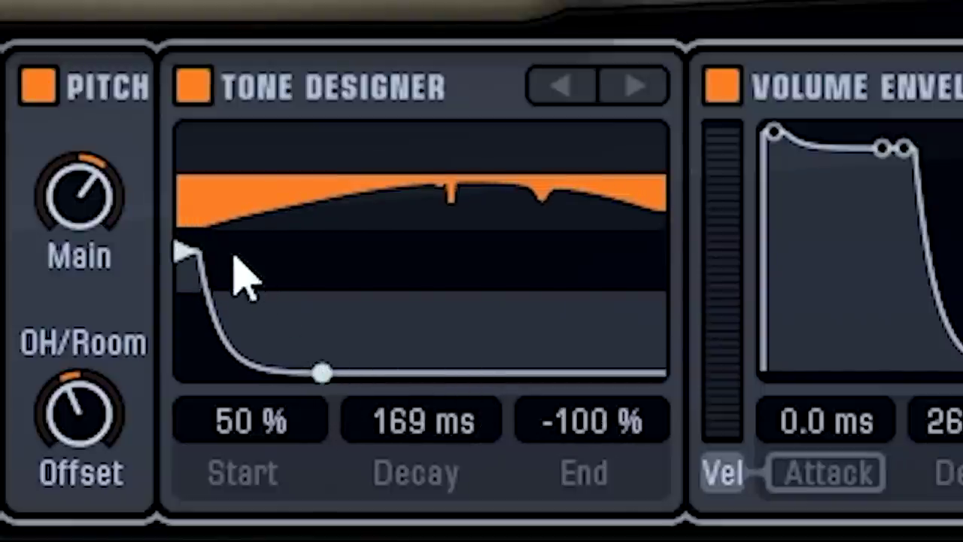
drag(321, 371, 351, 404)
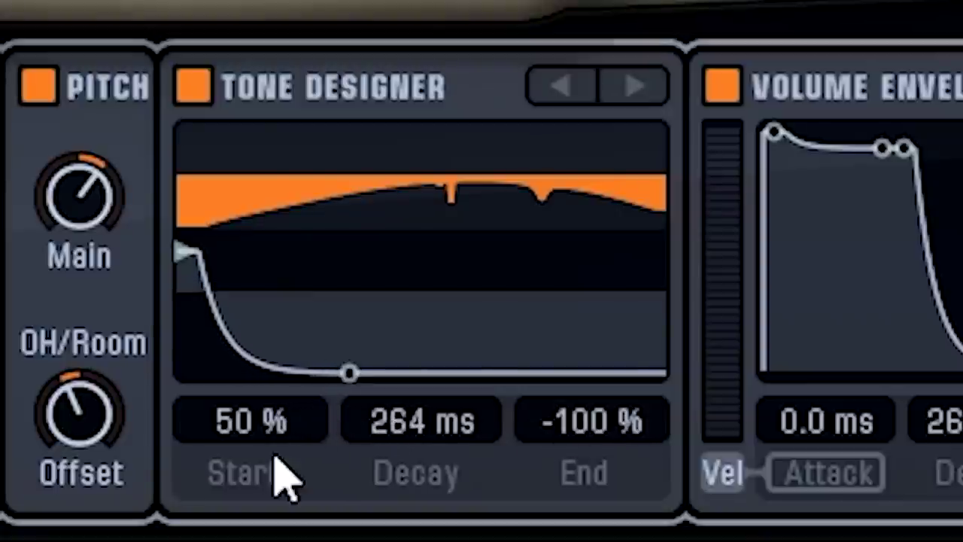
drag(253, 430, 250, 541)
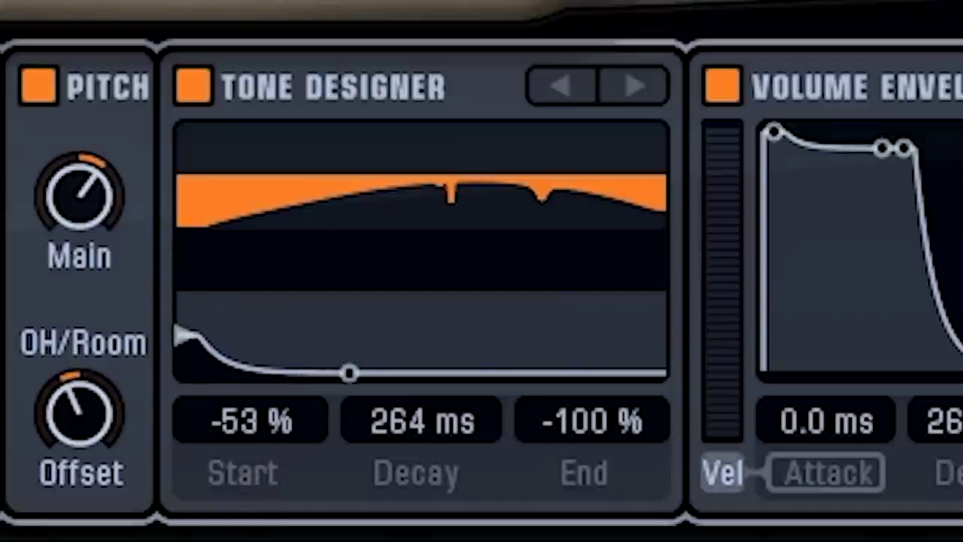
drag(243, 441, 239, 298)
drag(592, 422, 462, 469)
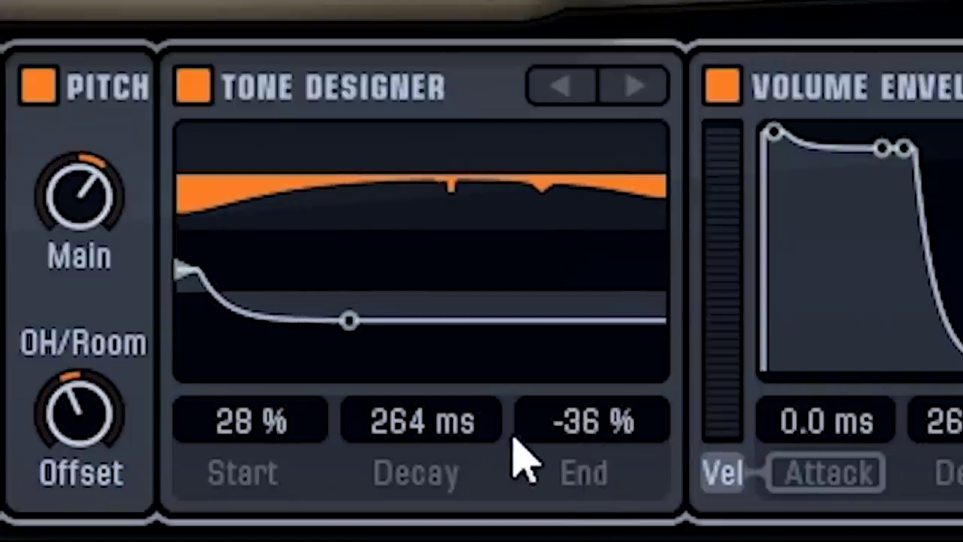
mouse_move(236, 447)
mouse_down()
mouse_move(233, 539)
mouse_move(232, 434)
mouse_move(233, 452)
mouse_up()
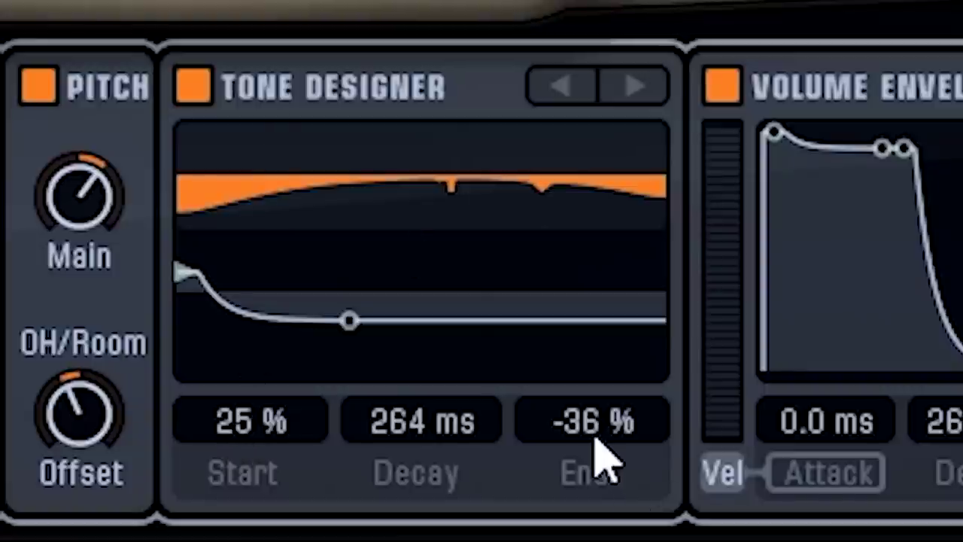
drag(602, 458, 602, 474)
drag(469, 451, 472, 444)
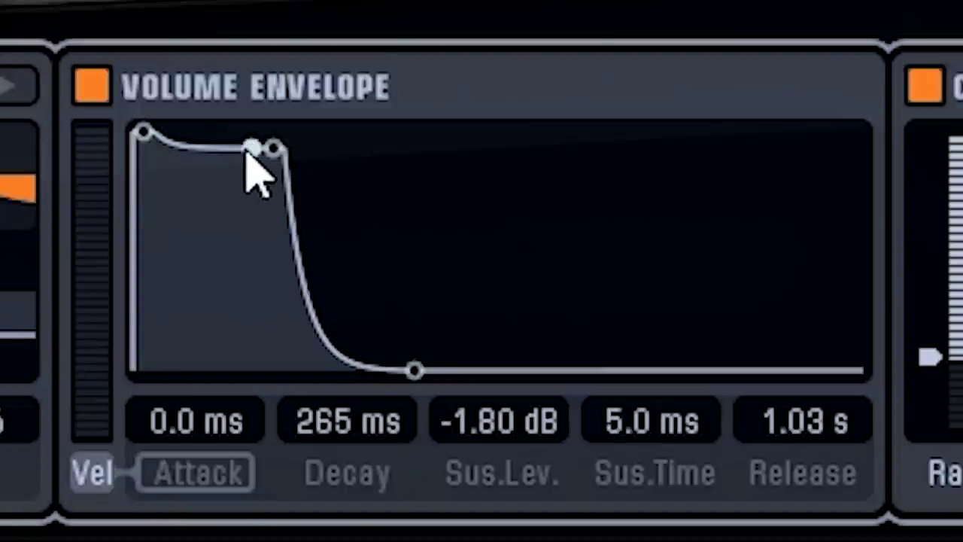
Shorten the volume envelope decay to 54.7 ms and set release near 908 ms
drag(251, 150, 227, 312)
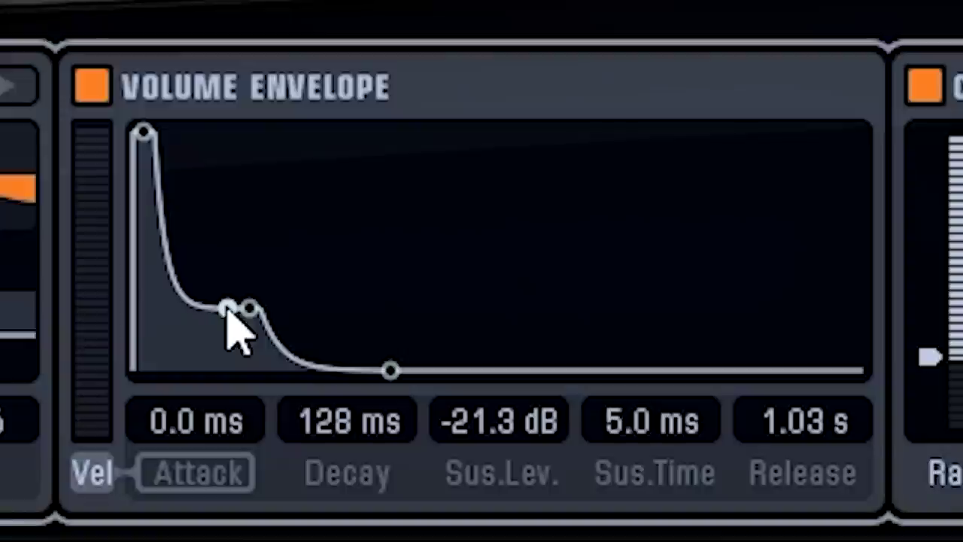
drag(227, 312, 200, 207)
drag(369, 370, 337, 370)
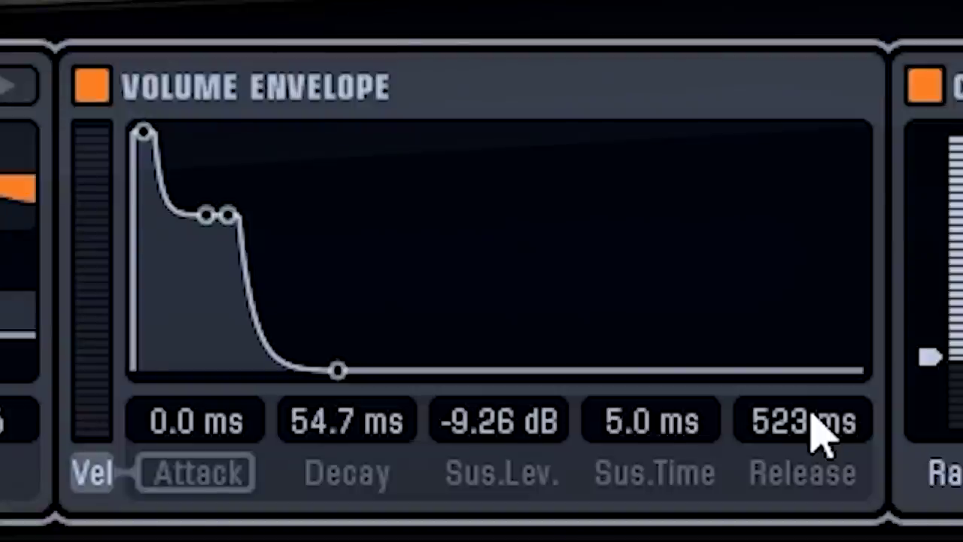
drag(809, 427, 496, 381)
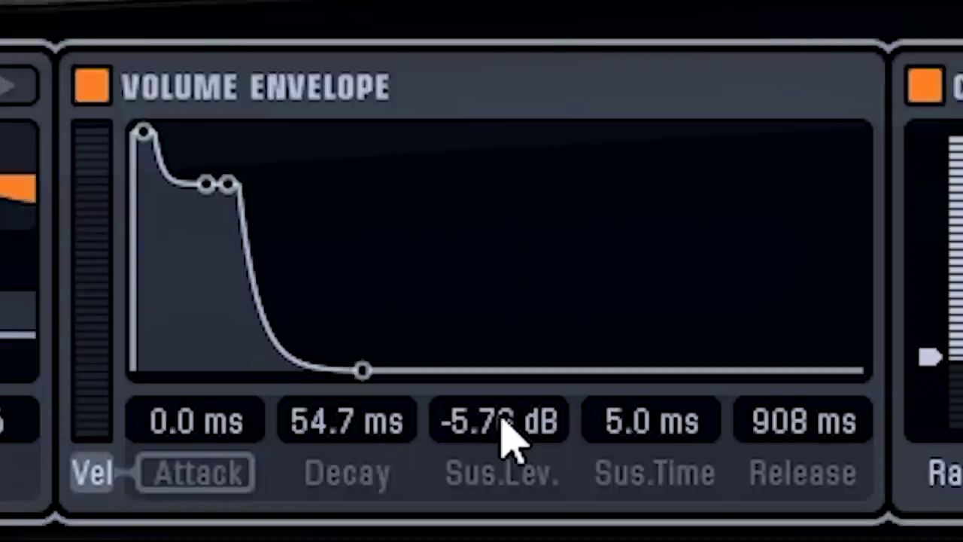
Try sustain at 0 dB and -10 dB, then settle it around -5 dB
drag(504, 421, 505, 355)
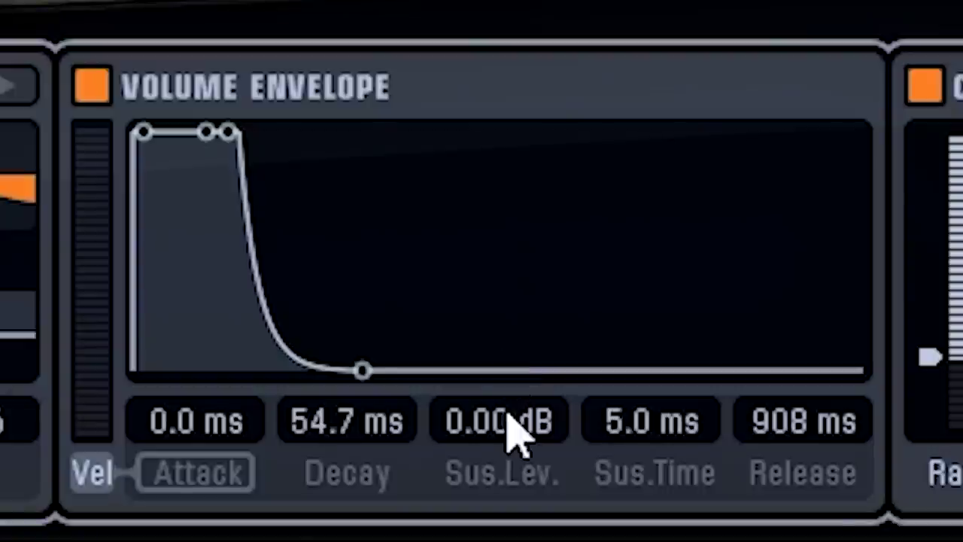
drag(506, 425, 507, 524)
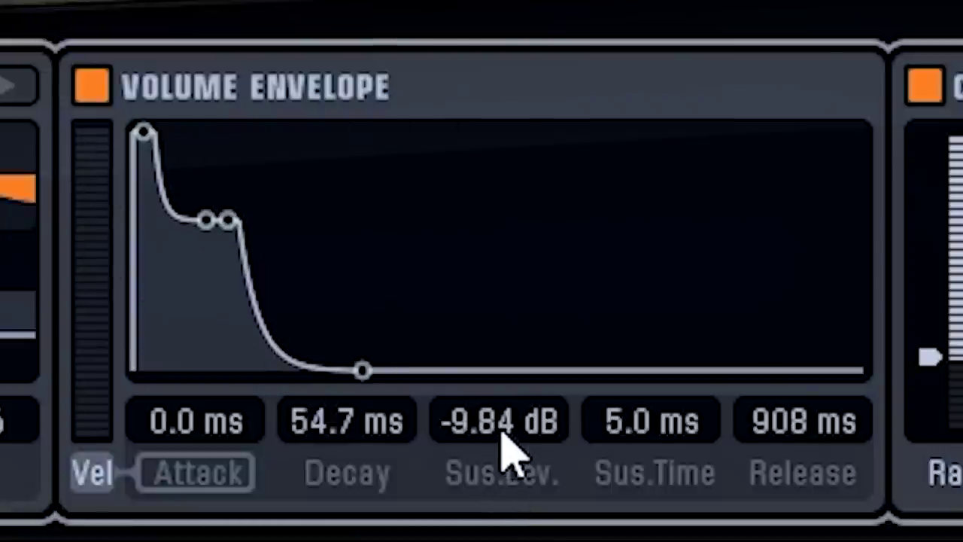
drag(504, 435, 499, 384)
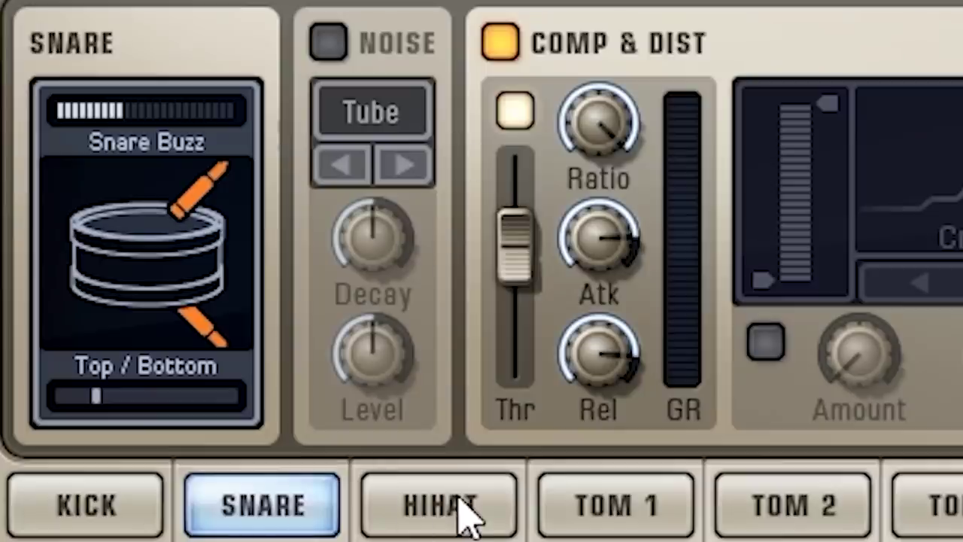
Select the snare and try its noise layer at -54 dB with 0.9 s decay, then switch it off
click(398, 503)
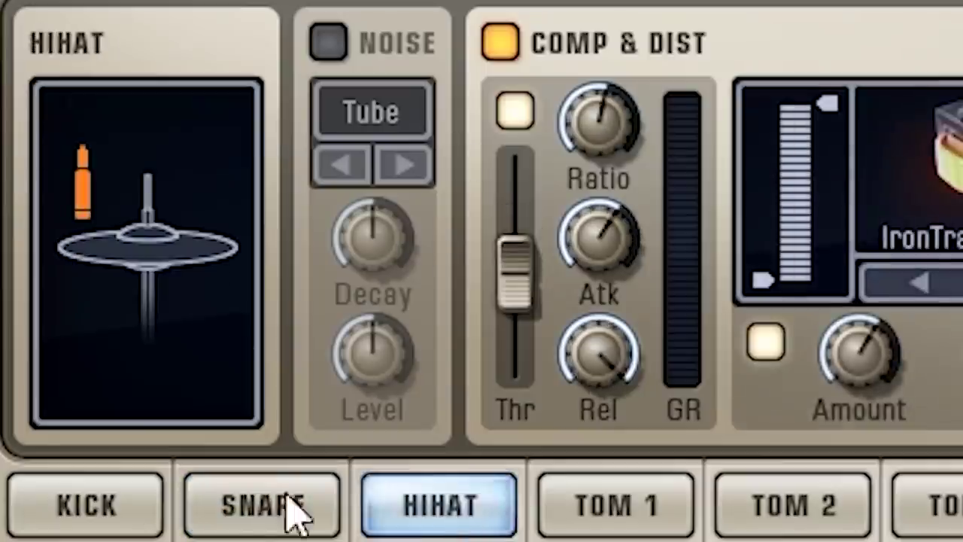
click(239, 515)
click(87, 498)
click(256, 498)
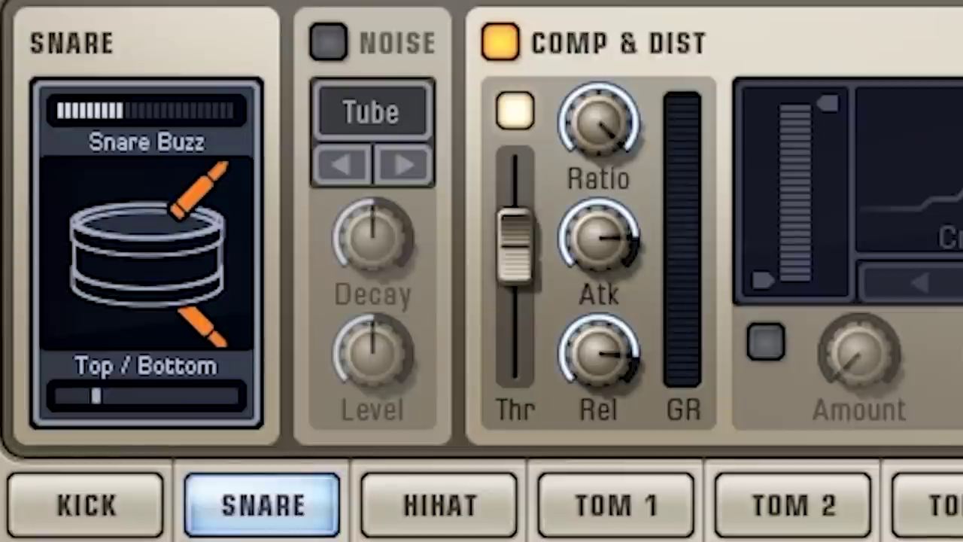
click(328, 42)
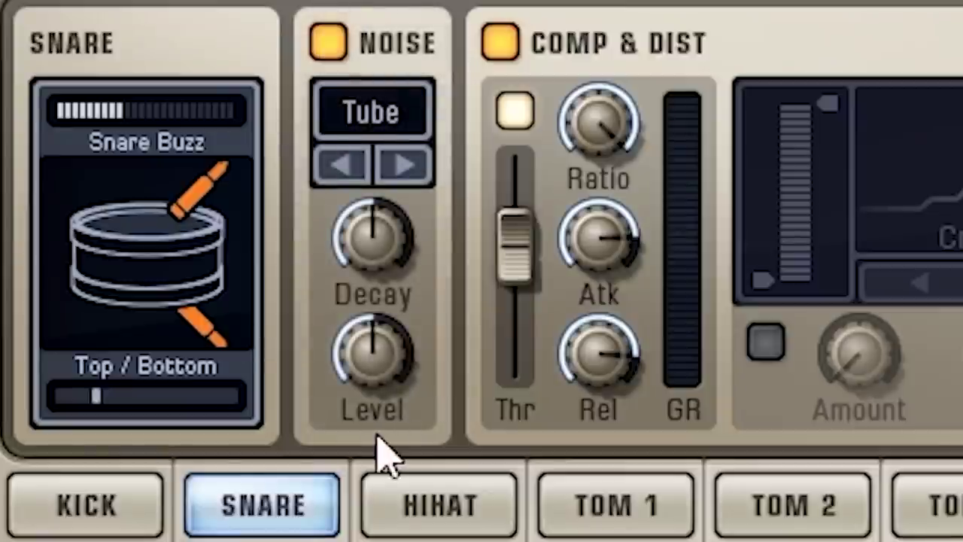
mouse_move(369, 366)
mouse_down()
mouse_move(368, 251)
mouse_move(360, 352)
mouse_up()
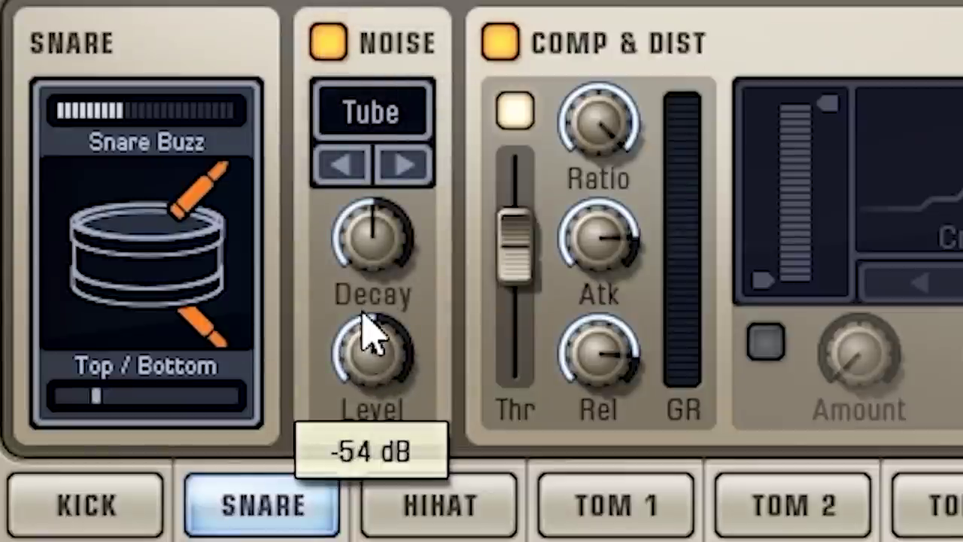
drag(372, 248, 388, 350)
drag(383, 286, 386, 318)
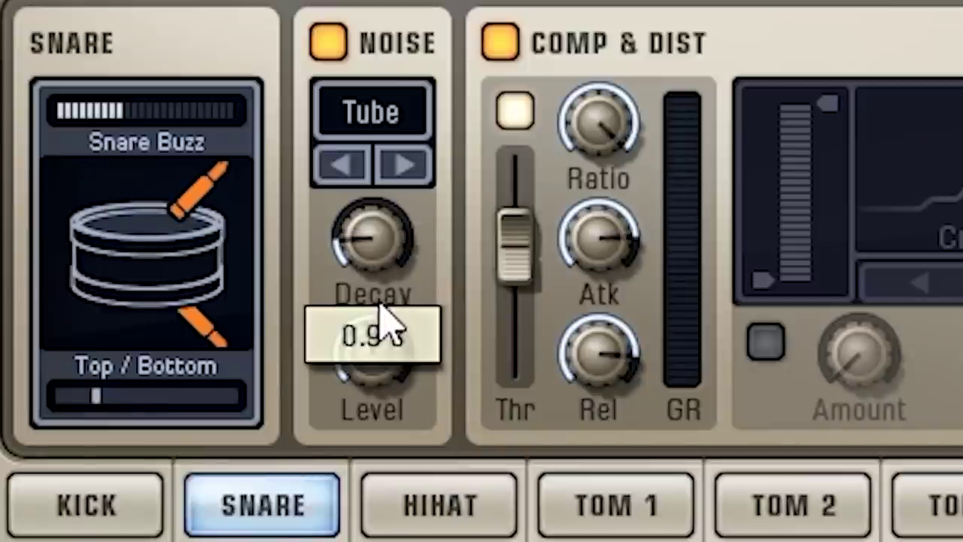
click(328, 41)
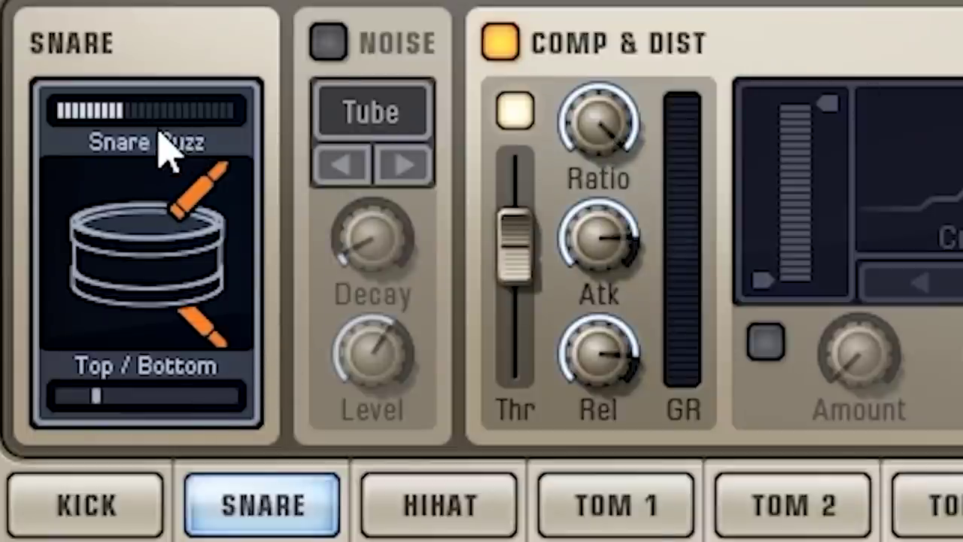
Raise Snare Buzz to its 10.00 dB maximum and shift the Top/Bottom mic balance to 7%
drag(119, 110, 2, 121)
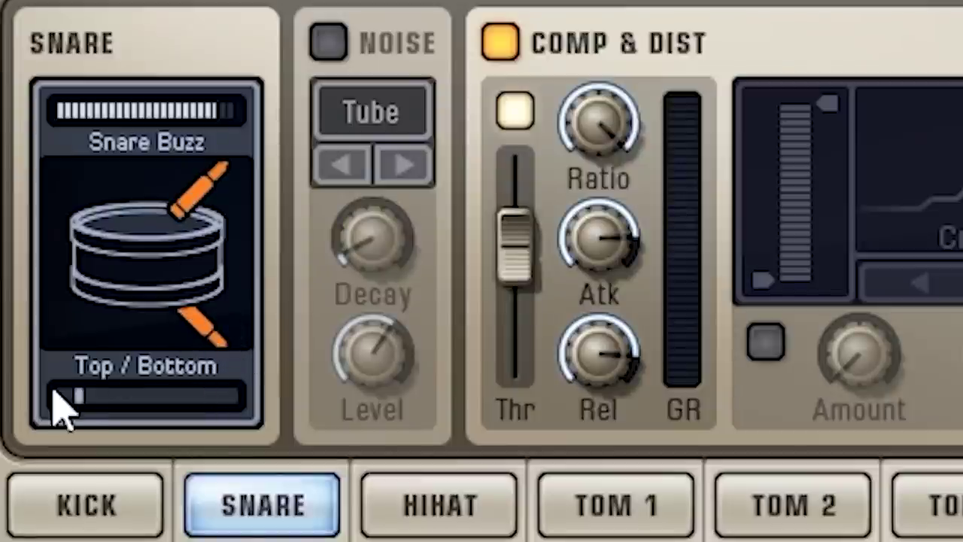
drag(76, 390, 170, 409)
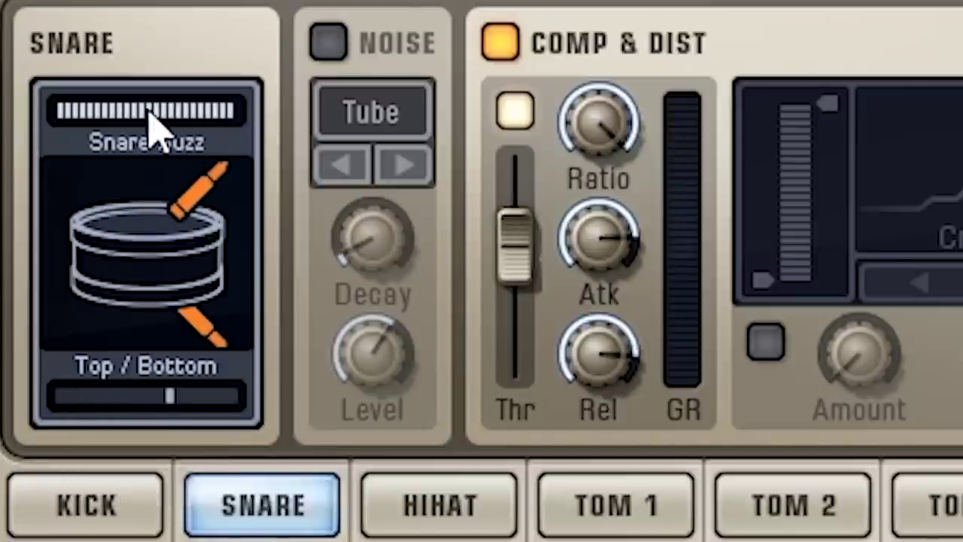
drag(200, 116, 256, 139)
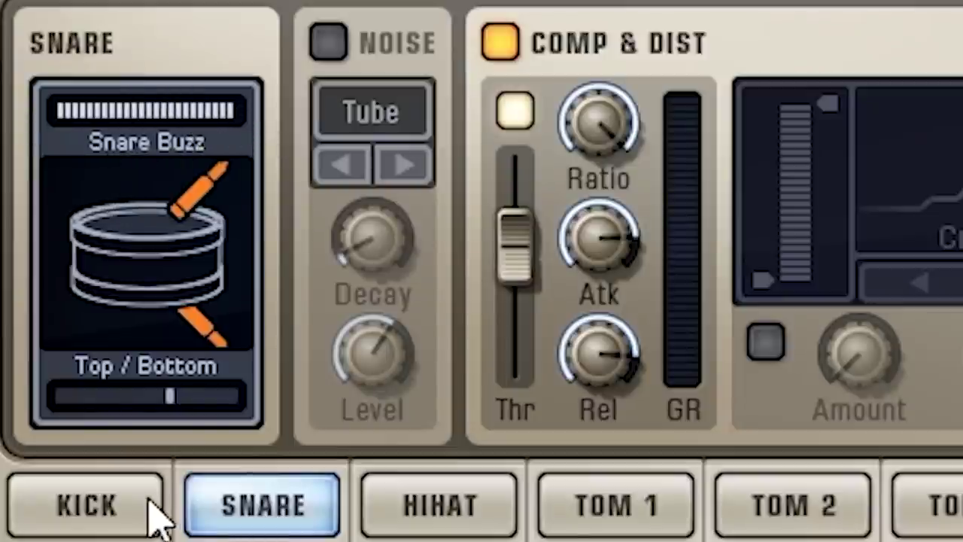
click(85, 519)
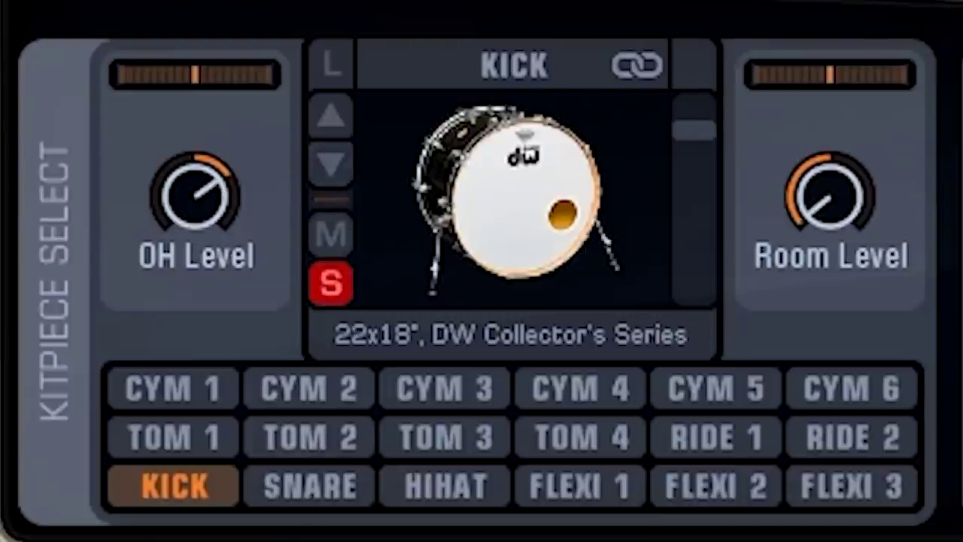
Load the 20x16" DW Collector's Series kick into the kick slot from the Kitpiece Browser
click(309, 486)
click(333, 286)
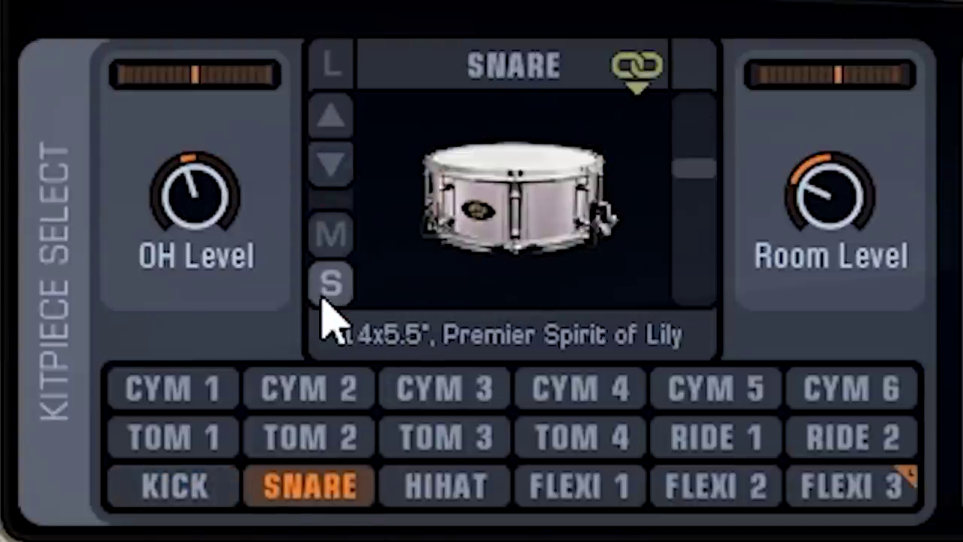
click(324, 301)
click(173, 485)
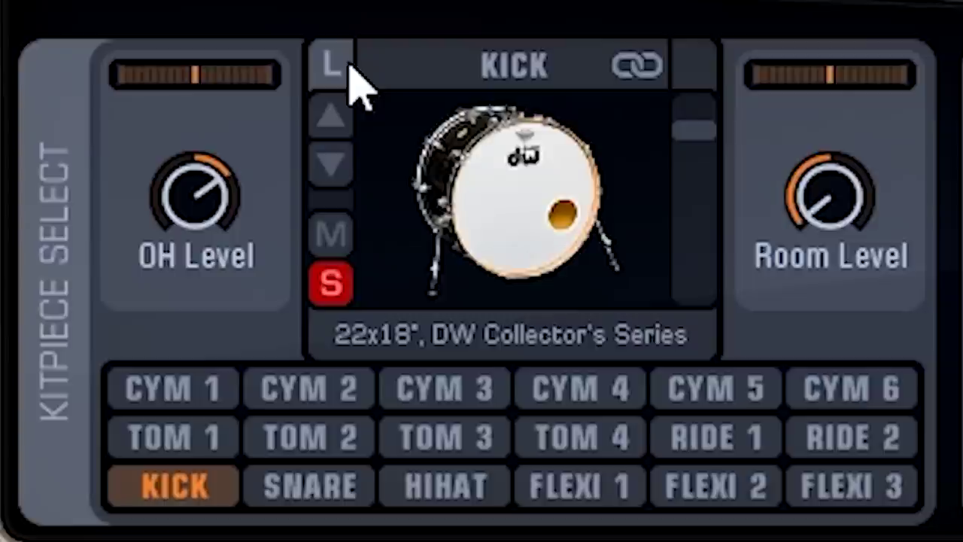
click(331, 66)
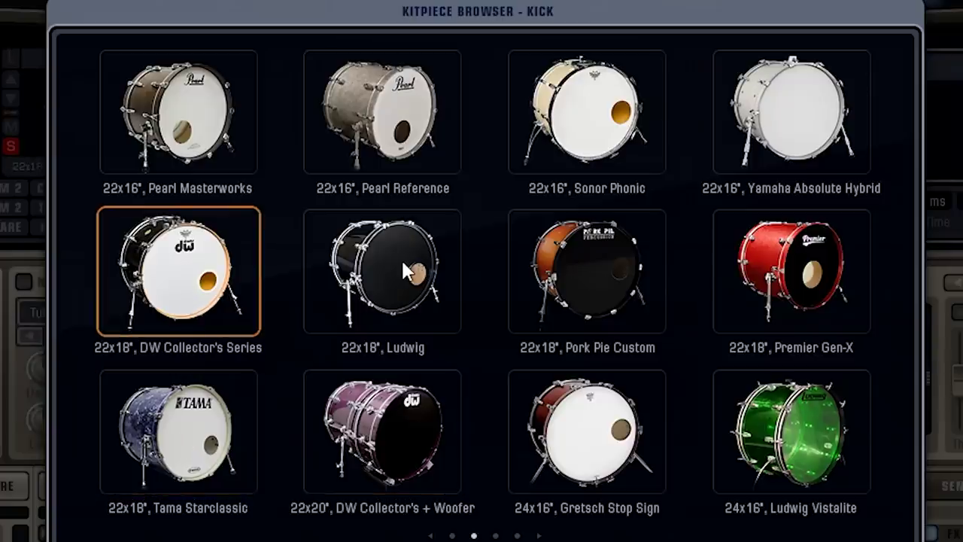
scroll(550, 268, down, 1)
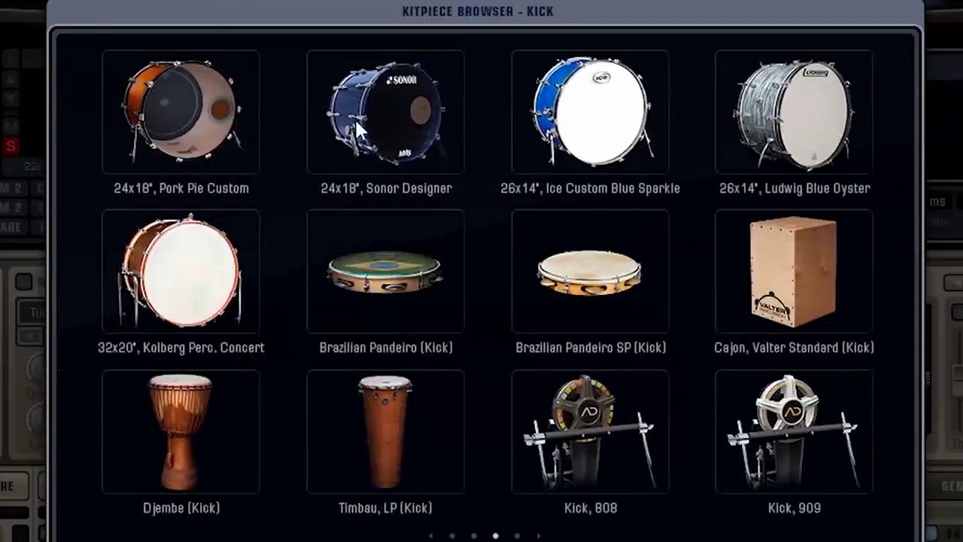
scroll(763, 105, up, 1)
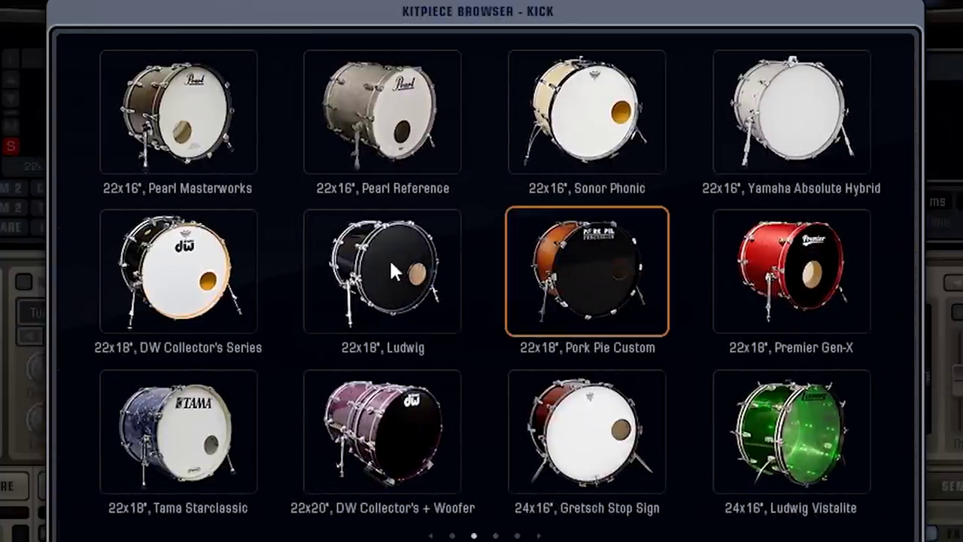
scroll(809, 126, up, 1)
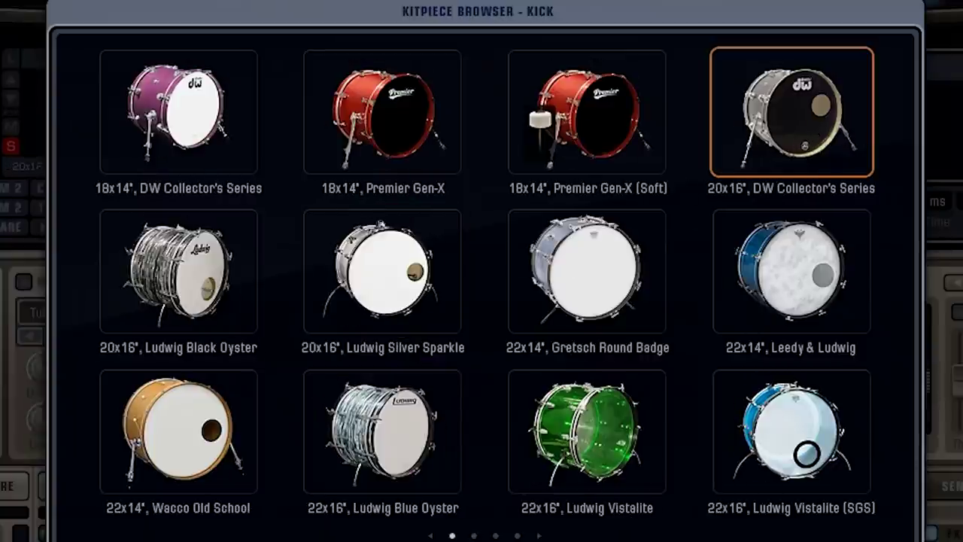
click(792, 113)
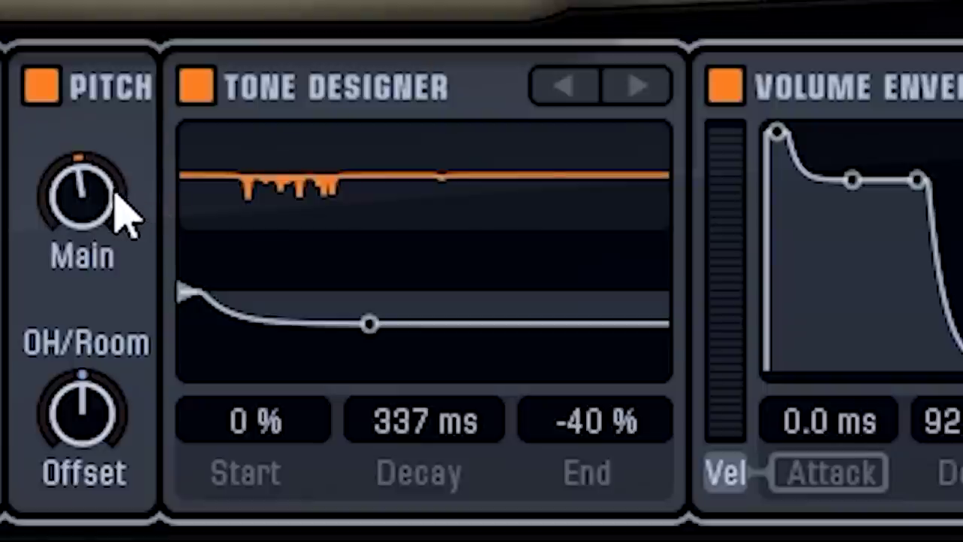
Raise the kick pitch to about 2.31 semitones, lower its sustain, and set Beater/Front to about -15%
drag(101, 210, 94, 107)
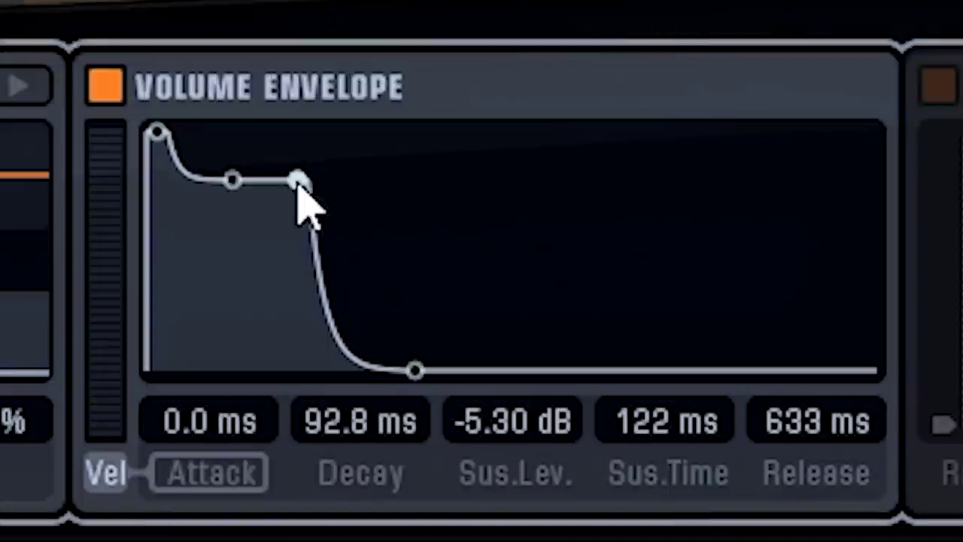
drag(299, 186, 320, 265)
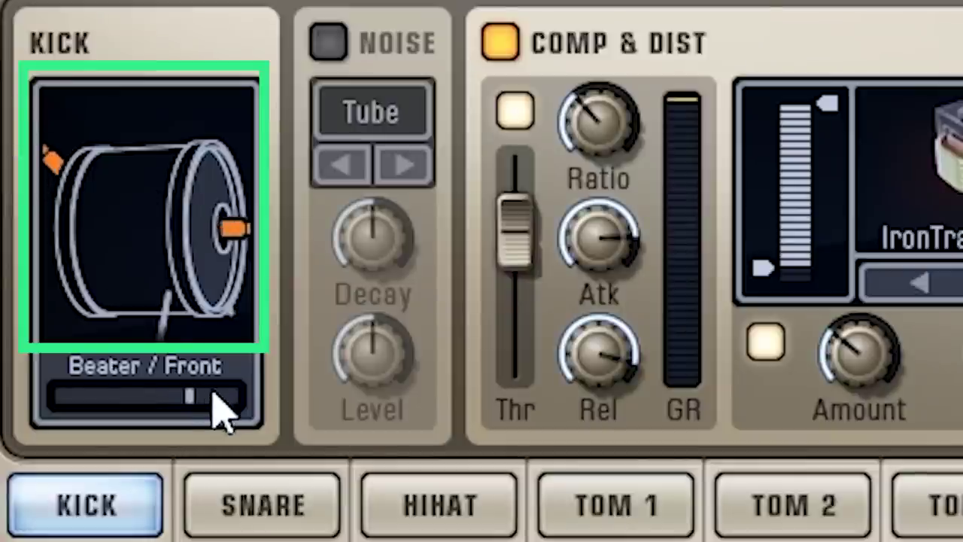
drag(198, 401, 302, 410)
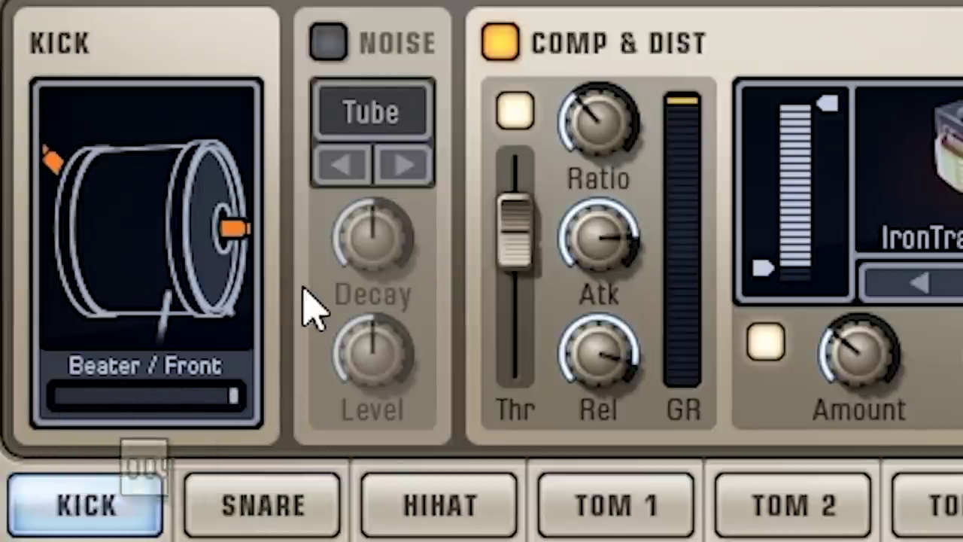
drag(232, 389, 243, 409)
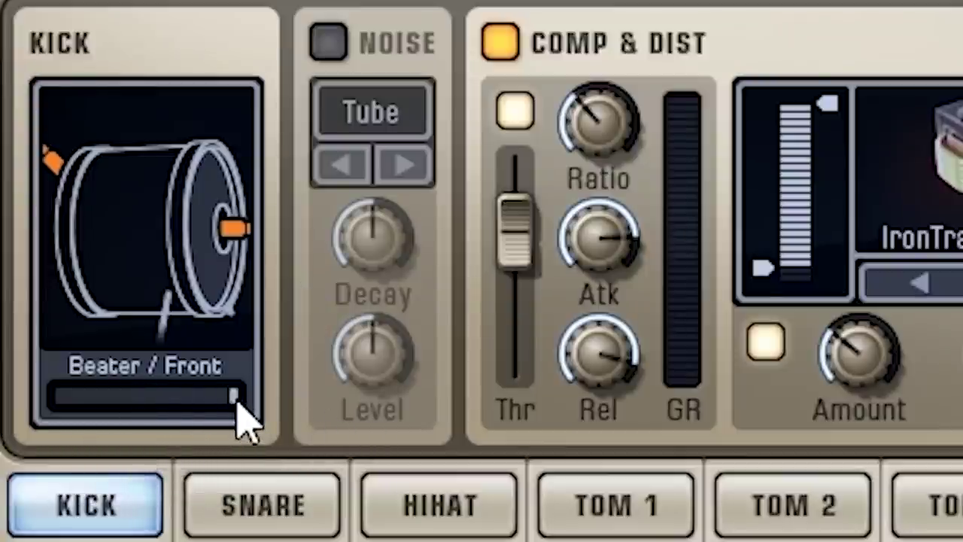
click(238, 405)
drag(233, 399, 85, 413)
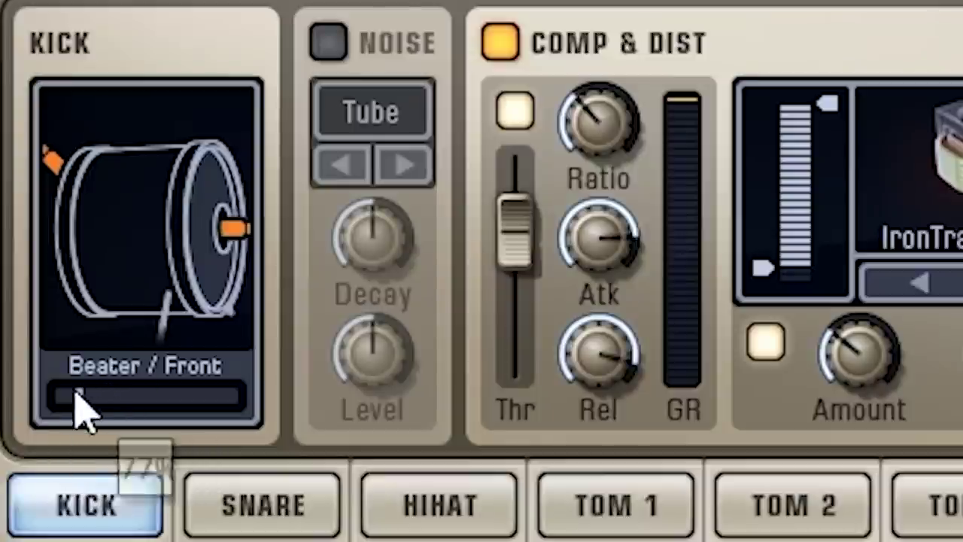
mouse_move(83, 403)
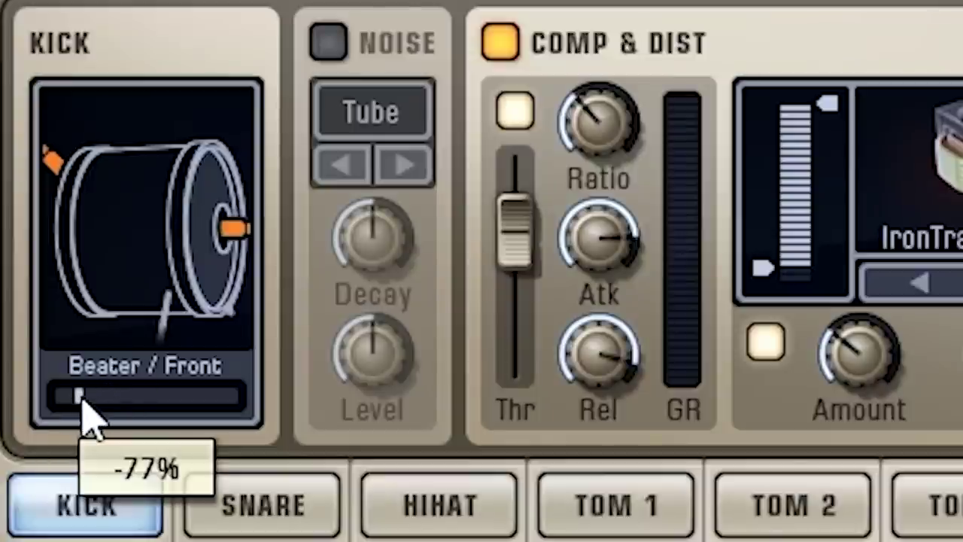
drag(83, 404, 205, 406)
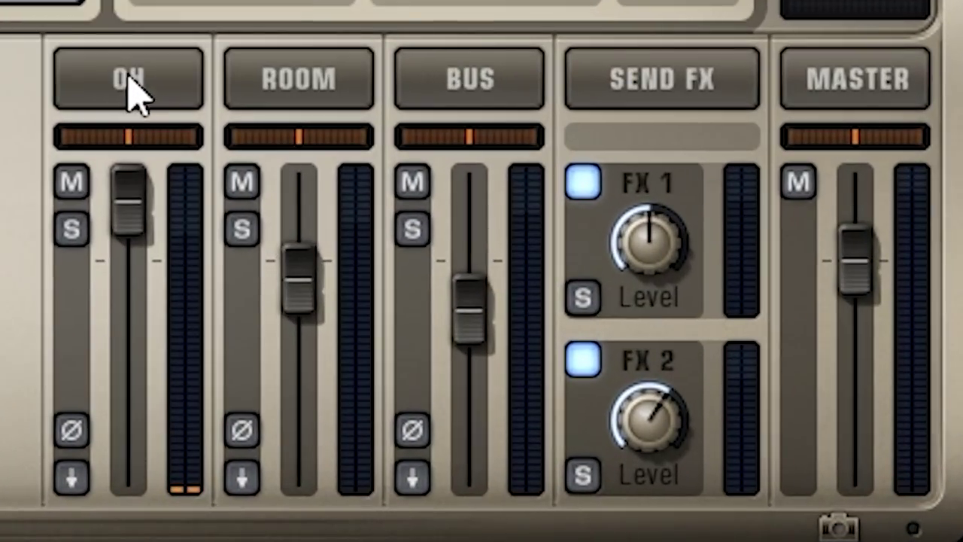
Solo and audition the overhead channel, then raise the room mic level to 6.89 dB
click(652, 387)
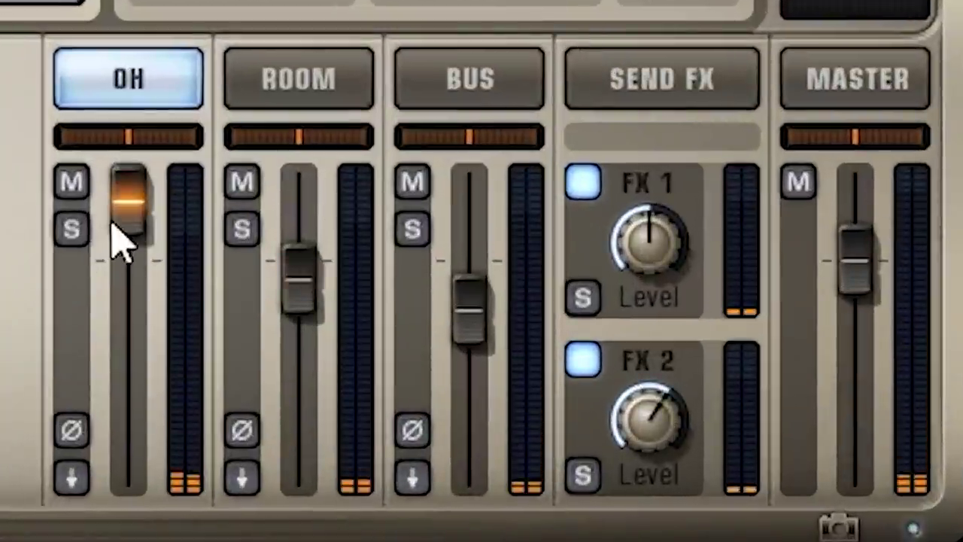
drag(139, 210, 123, 241)
click(74, 228)
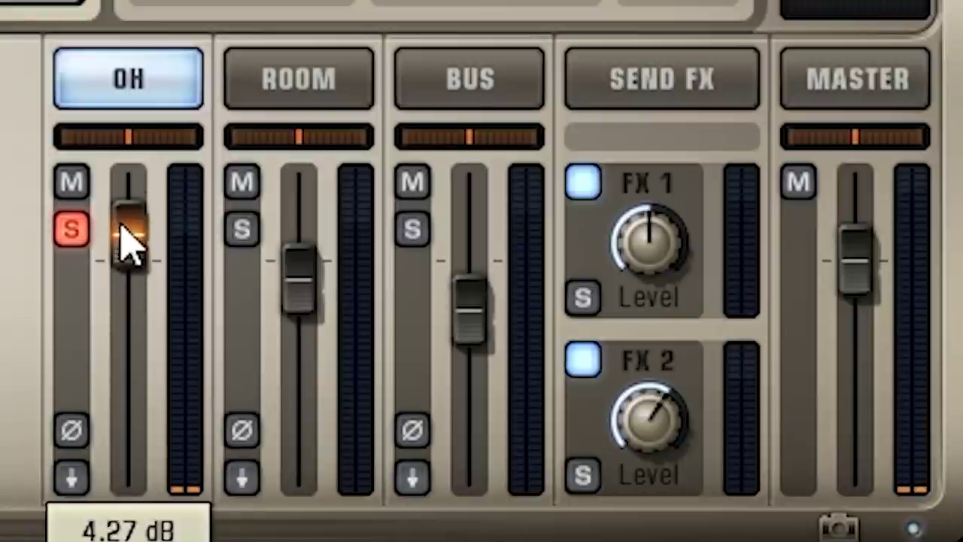
click(74, 229)
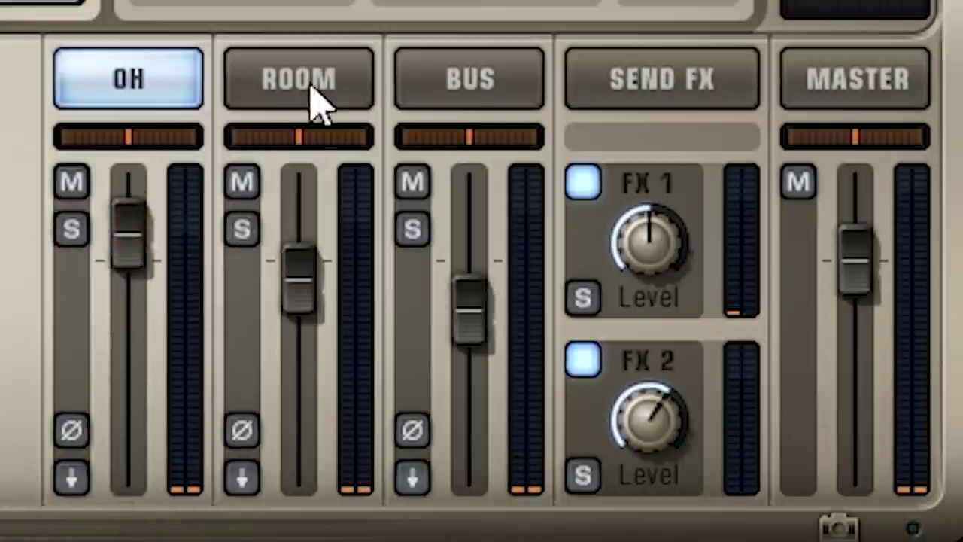
click(316, 98)
click(243, 228)
drag(294, 287, 290, 196)
click(243, 226)
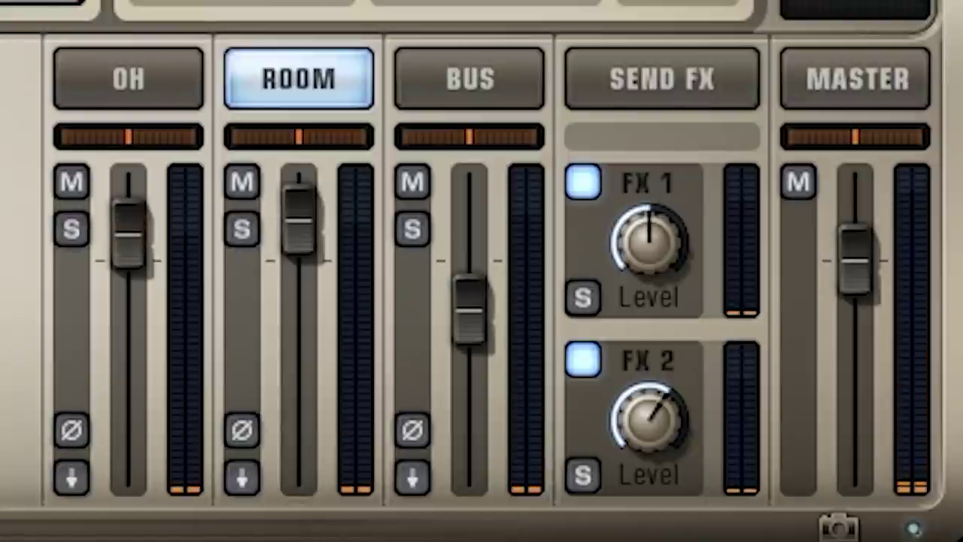
Show the bus processing and set the TOM 1, TOM 2 and TOM 3 bus amounts to 0%
click(487, 75)
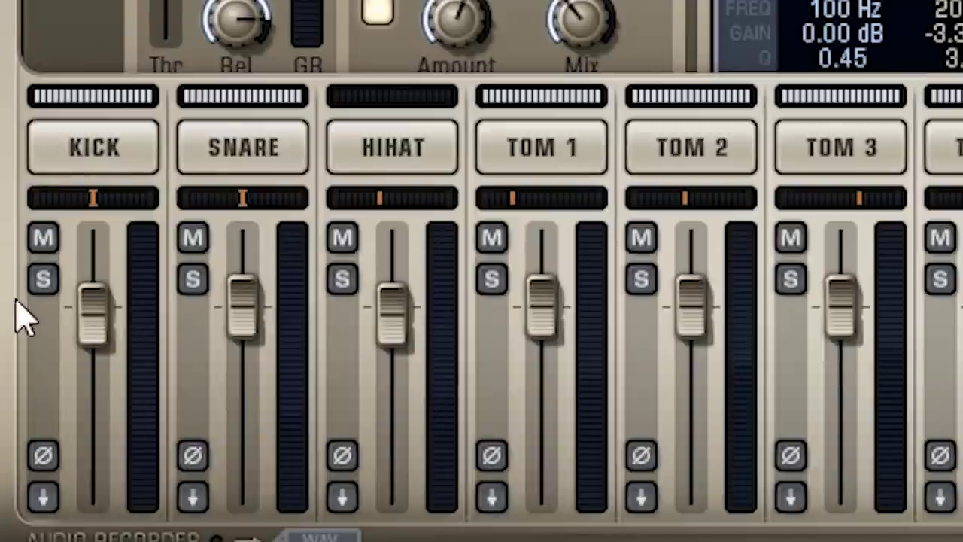
drag(537, 98, 394, 118)
drag(691, 113, 940, 113)
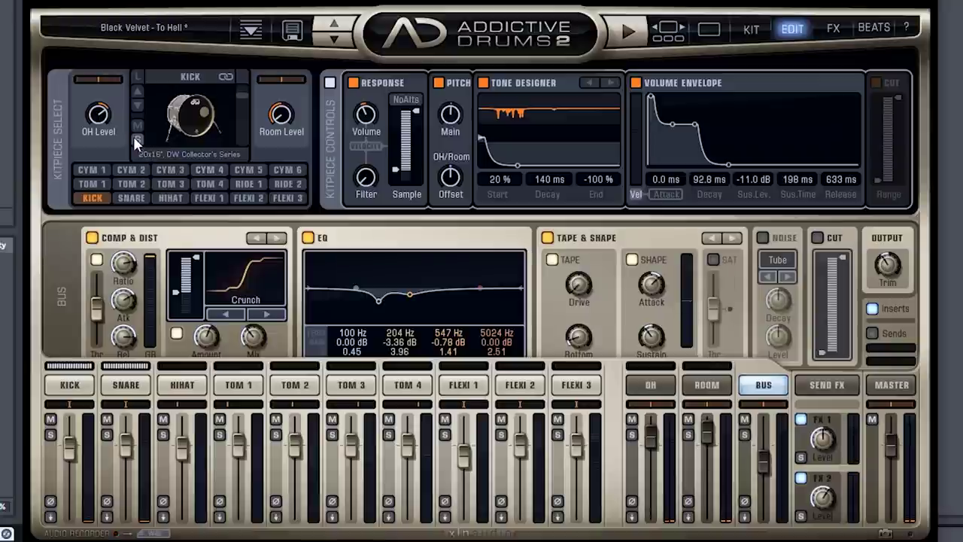
Set the snare's effects send to 38% after viewing the kick, then show the hi-hat settings
click(125, 392)
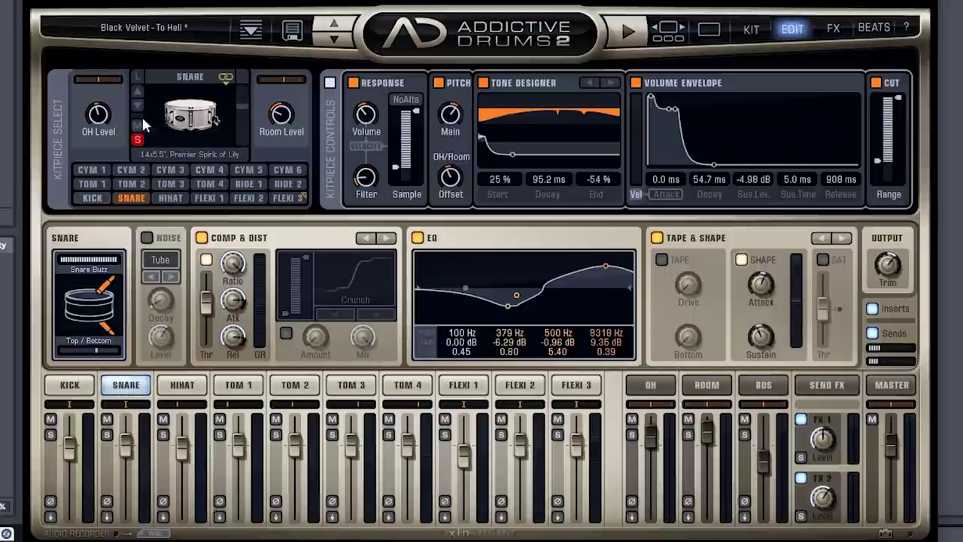
click(84, 387)
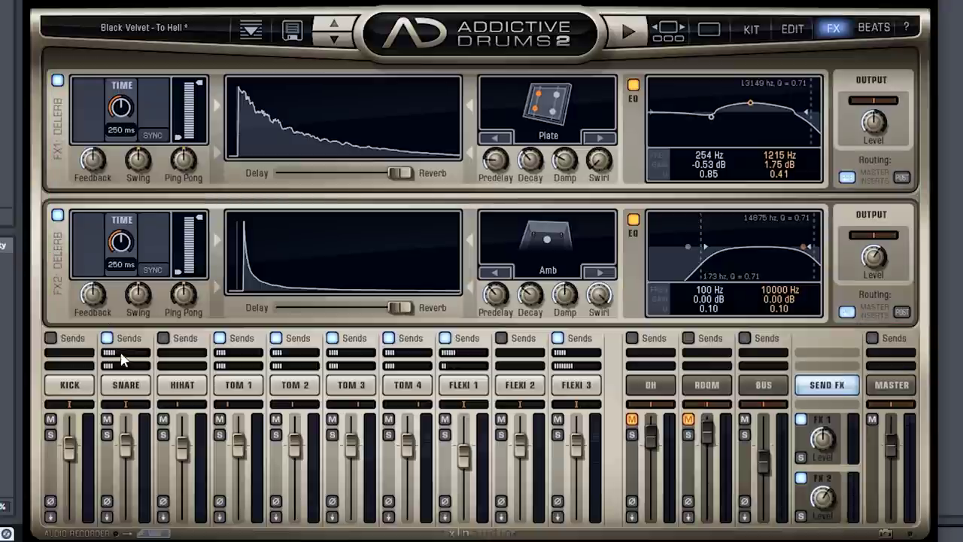
drag(109, 361, 100, 376)
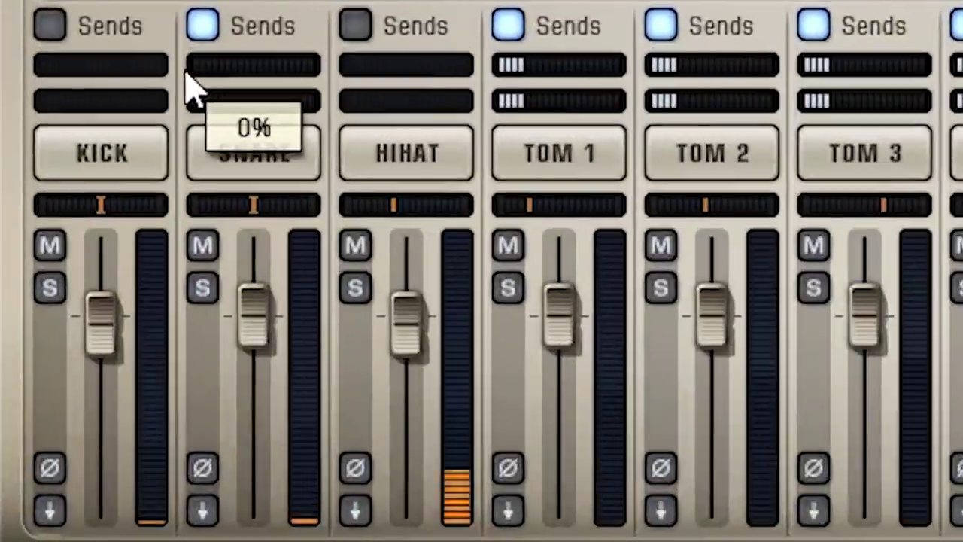
drag(206, 73, 129, 90)
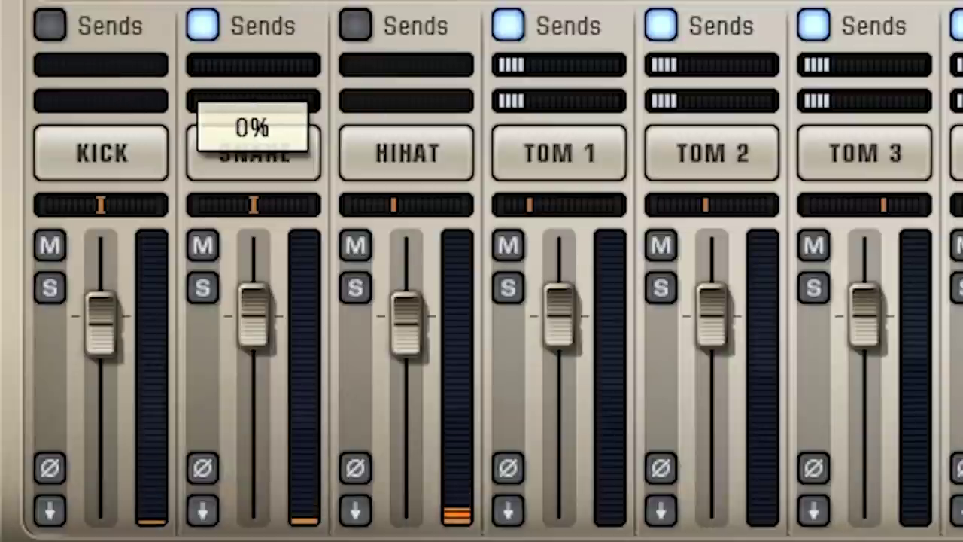
click(415, 155)
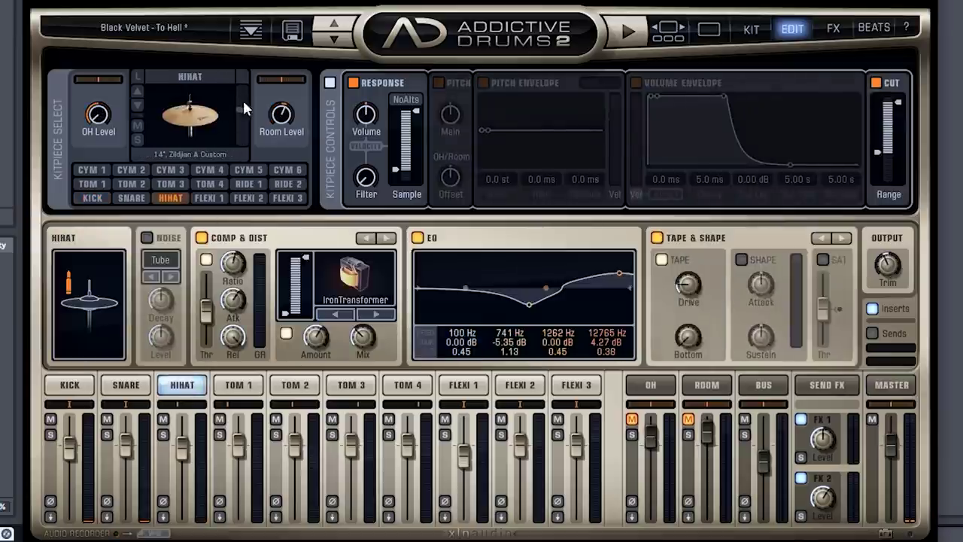
Audition Zildjian K, Sabian AAX Stage, Quick Beat, Vintage K and New Beat hi-hats, choosing 14" Sabian AAX Studio Hats
click(188, 120)
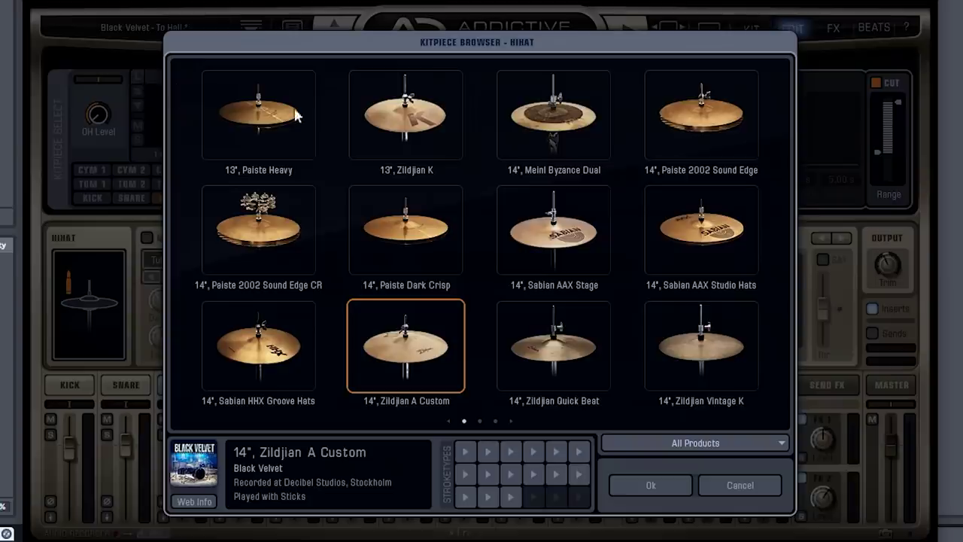
click(416, 126)
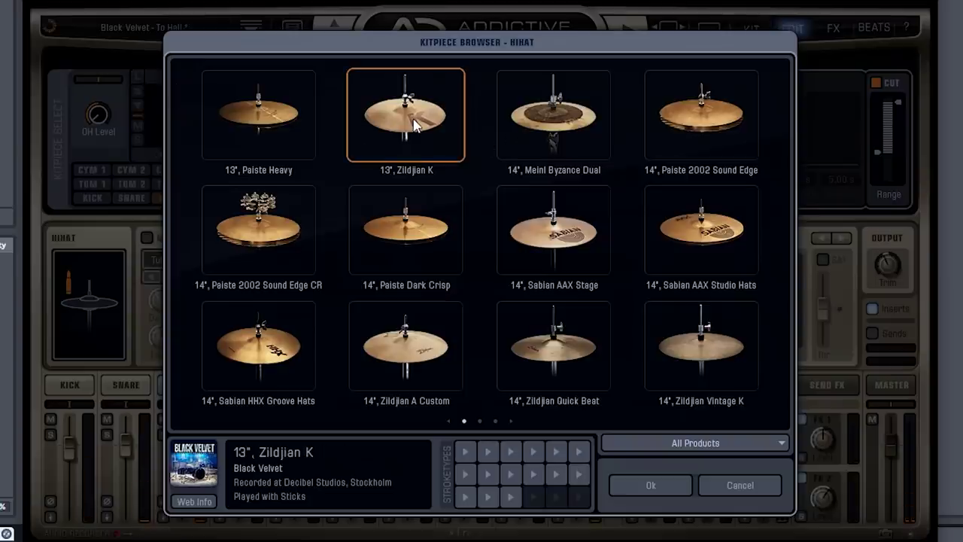
click(543, 246)
click(548, 357)
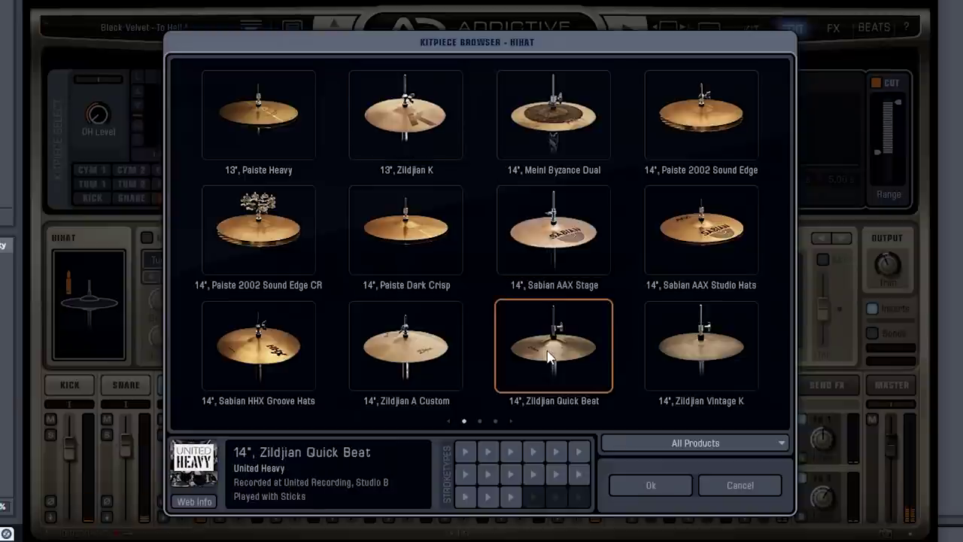
click(696, 350)
click(700, 242)
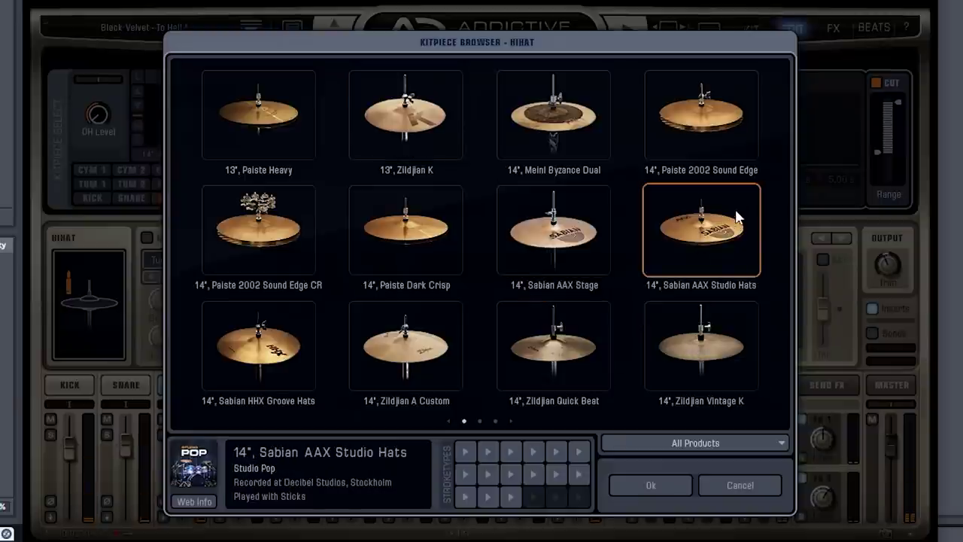
scroll(737, 218, down, 1)
click(599, 248)
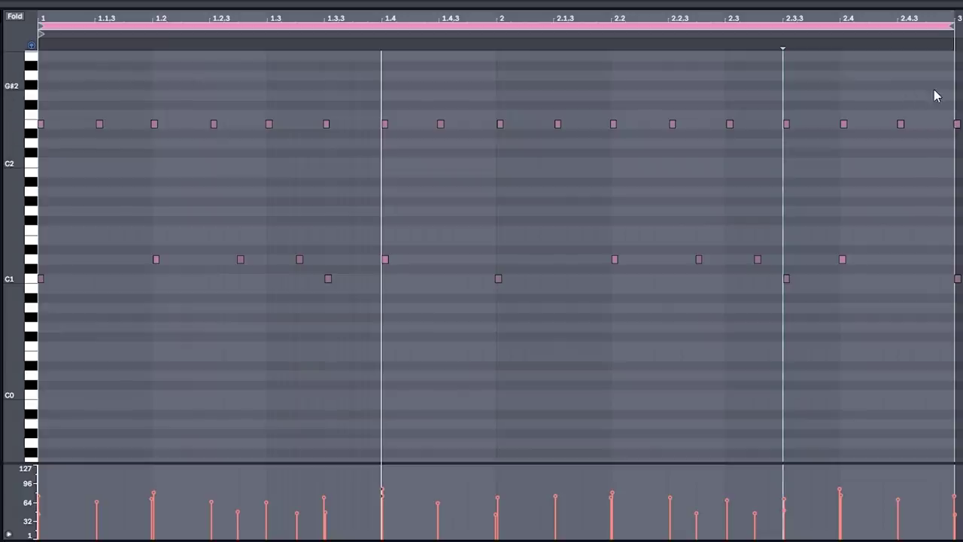
drag(911, 89, 38, 155)
Transpose the selected row of sixteen notes by semitones, auditioning the pattern in playback
key(Up)
key(Down)
key(Down)
key(Down)
key(Down)
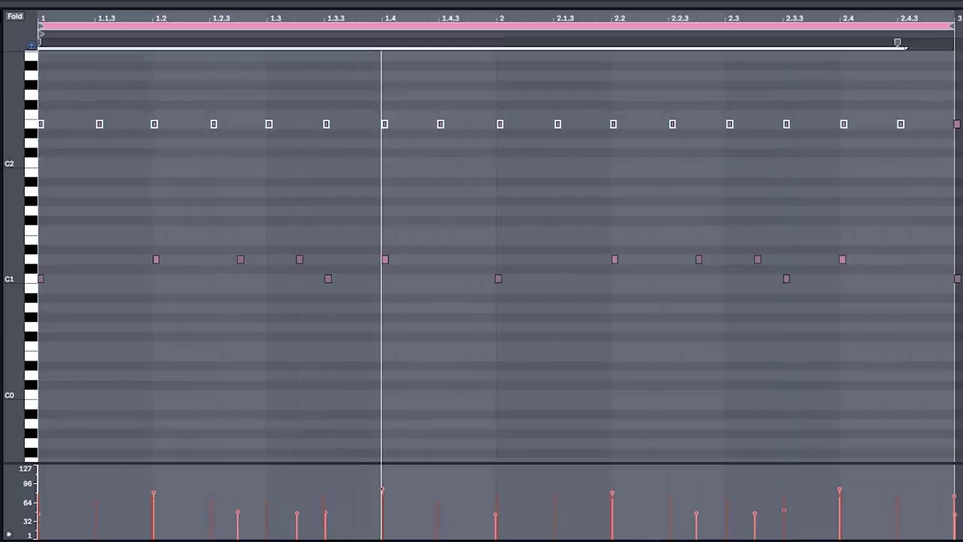
key(Down)
key(Up)
key(Up)
key(Down)
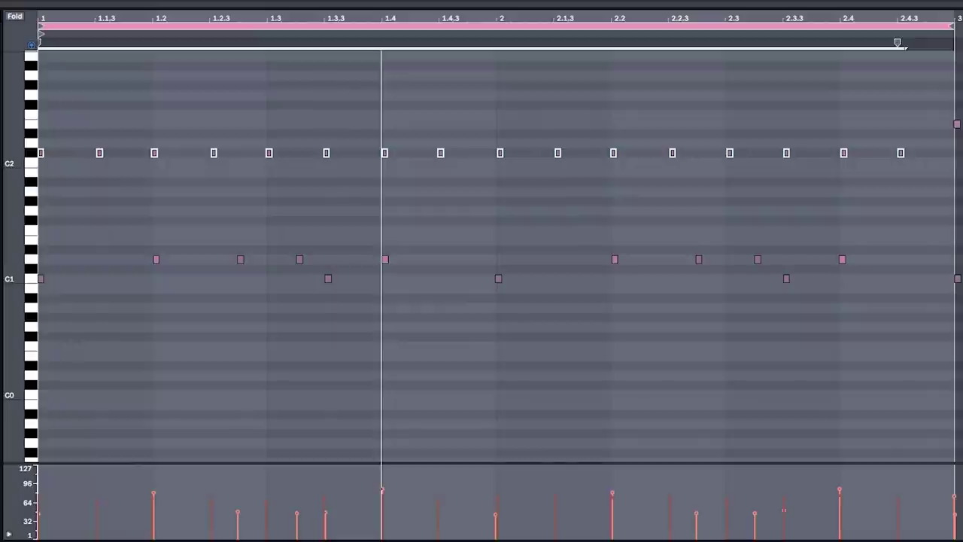
key(Up)
key(Down)
key(Down)
key(Up)
key(Down)
key(space)
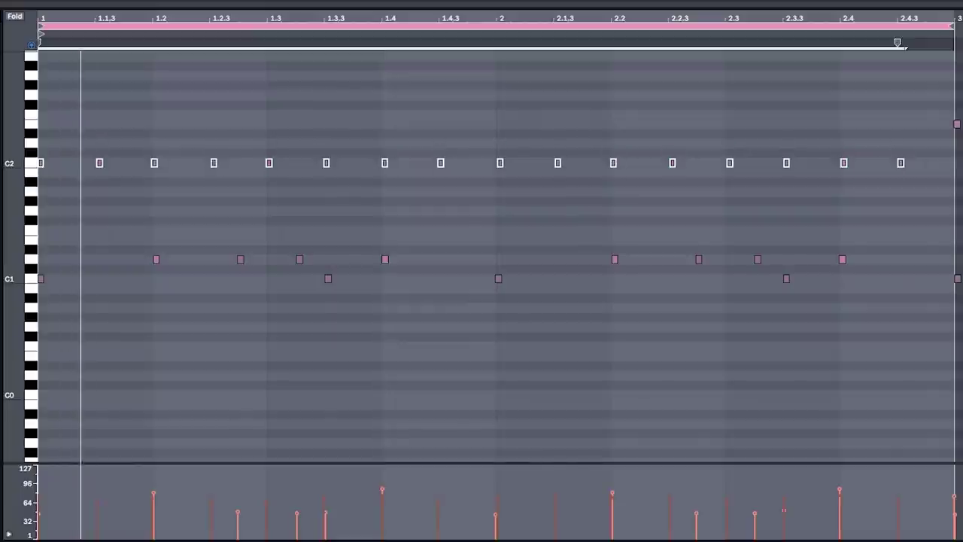
key(Up)
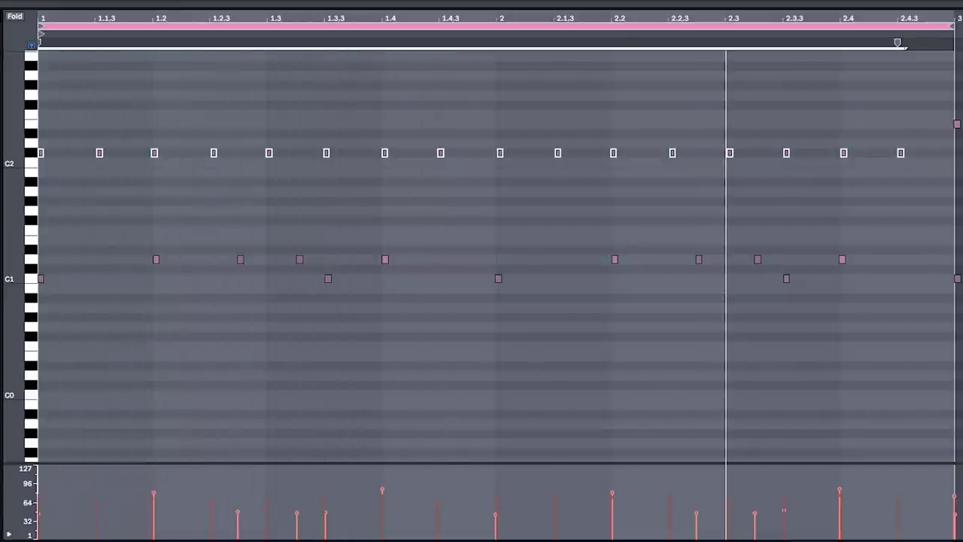
Drop the individual early notes and the notes at 2–2.4 down to C2
click(55, 136)
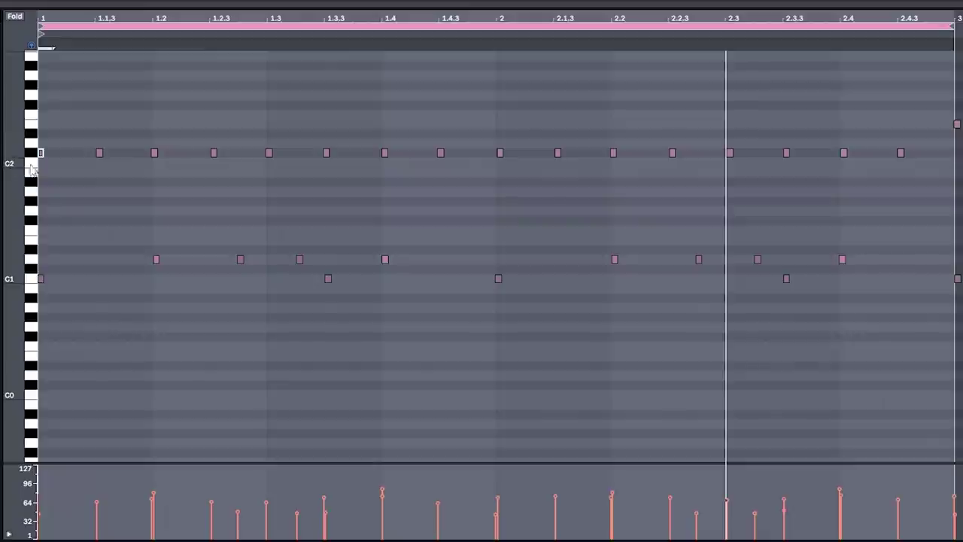
drag(138, 147, 196, 162)
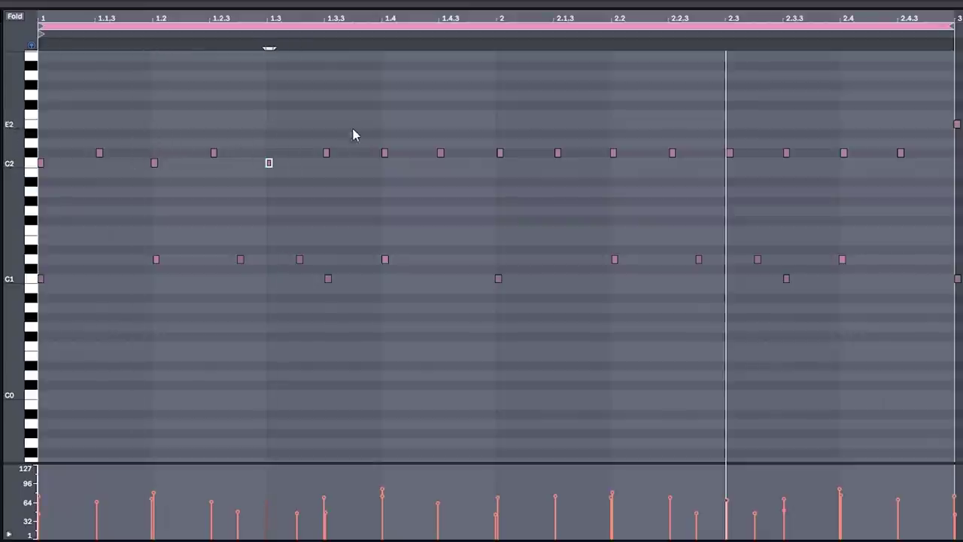
drag(499, 163, 838, 178)
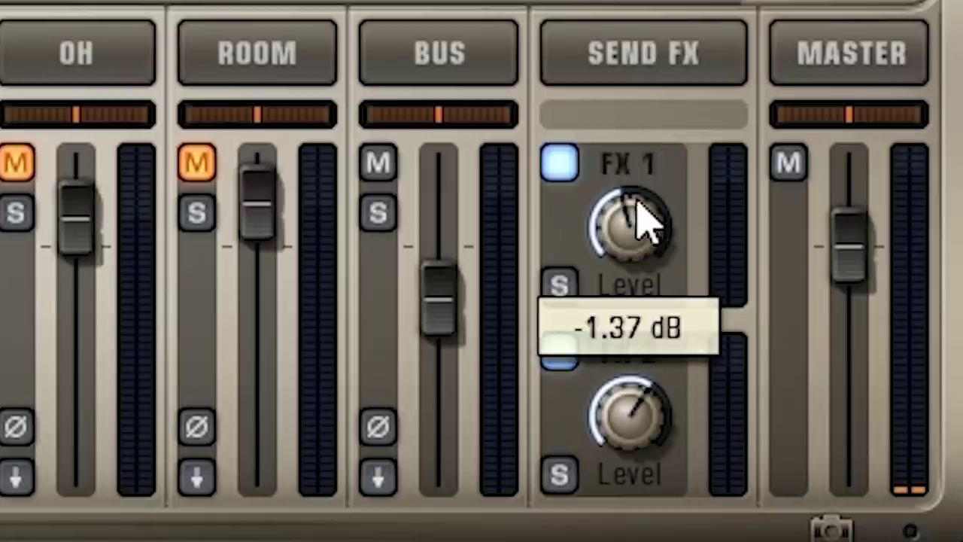
Set FX 1 level to 0.00 dB and FX 2 level to -48.2 dB
drag(640, 218, 640, 209)
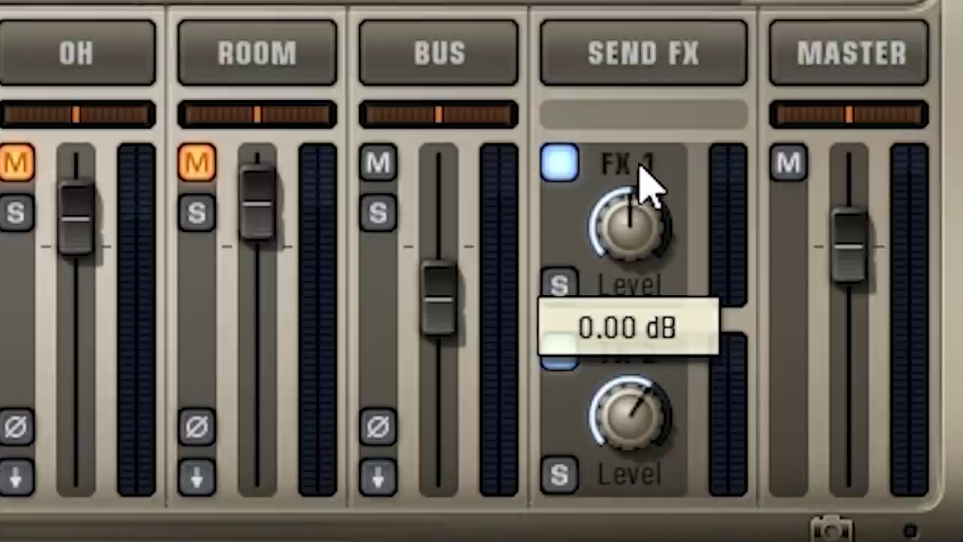
mouse_move(636, 248)
drag(636, 248, 640, 222)
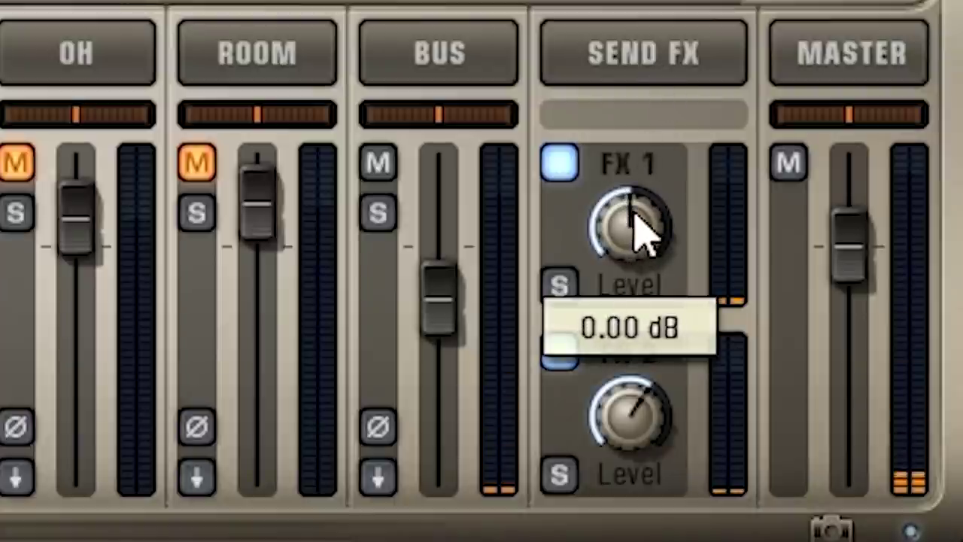
mouse_move(645, 490)
mouse_down()
mouse_move(645, 541)
mouse_move(645, 486)
mouse_up()
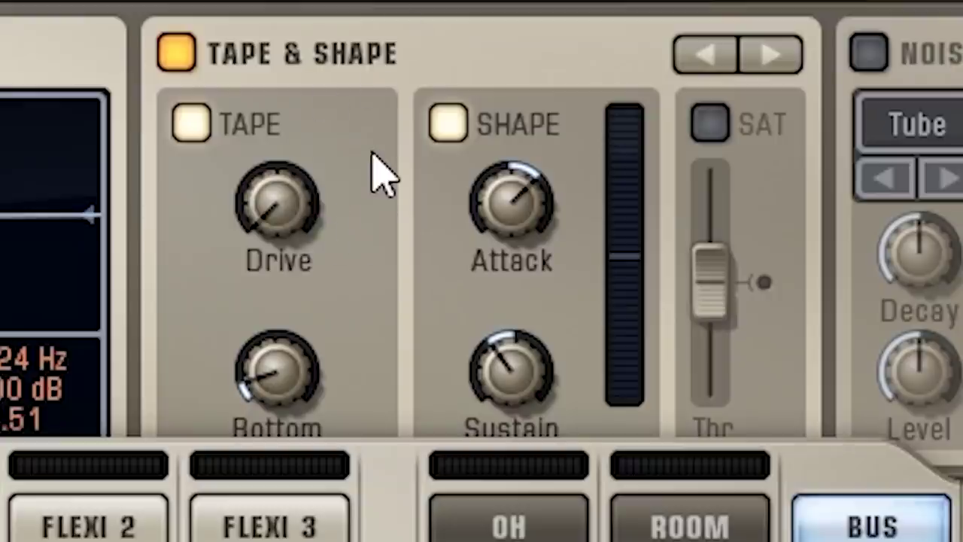
Set bus Tape Drive to 62% and Bottom to 24%, and enable noise with 3.7 s decay at -43 dB
drag(277, 201, 297, 0)
drag(318, 151, 318, 279)
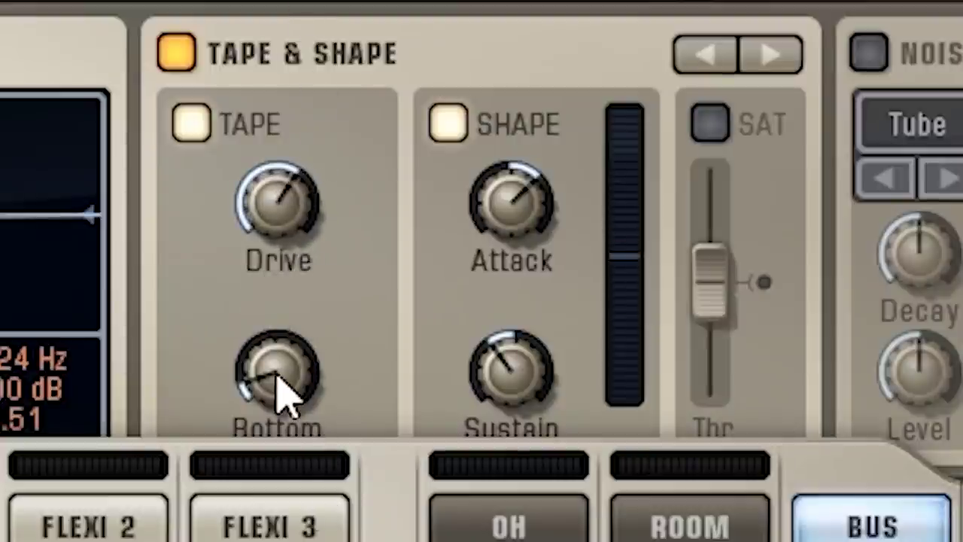
drag(280, 387, 286, 369)
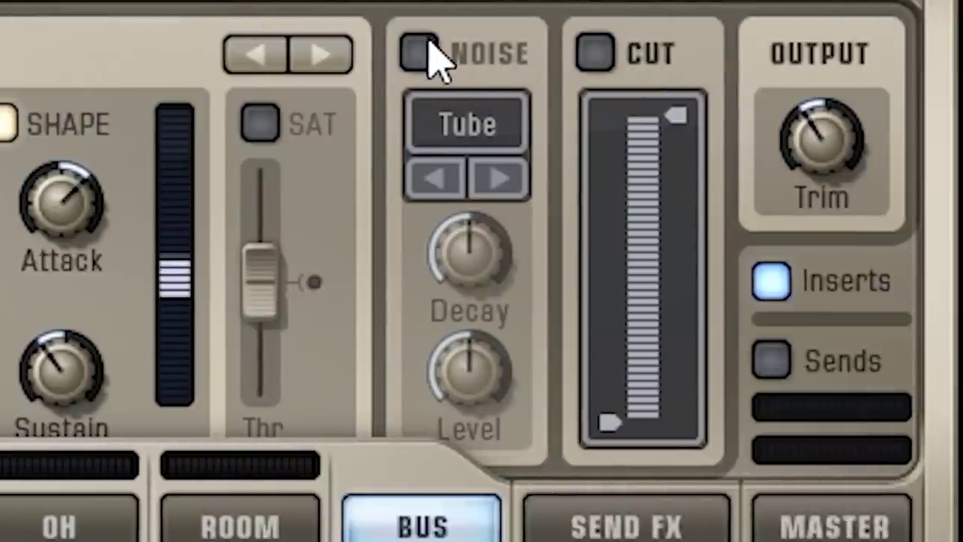
click(423, 60)
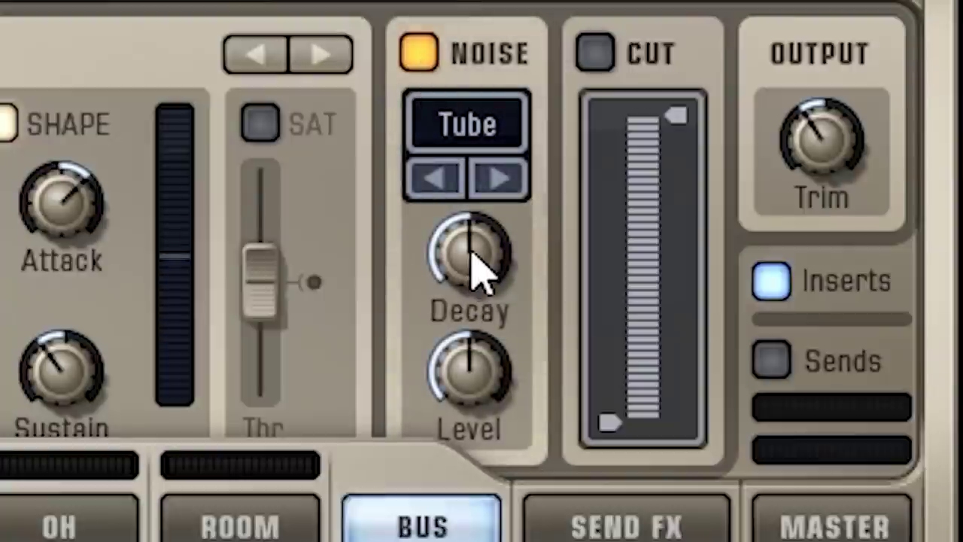
drag(477, 273, 482, 313)
mouse_move(475, 373)
mouse_down()
mouse_move(477, 392)
mouse_move(482, 254)
mouse_move(469, 383)
mouse_up()
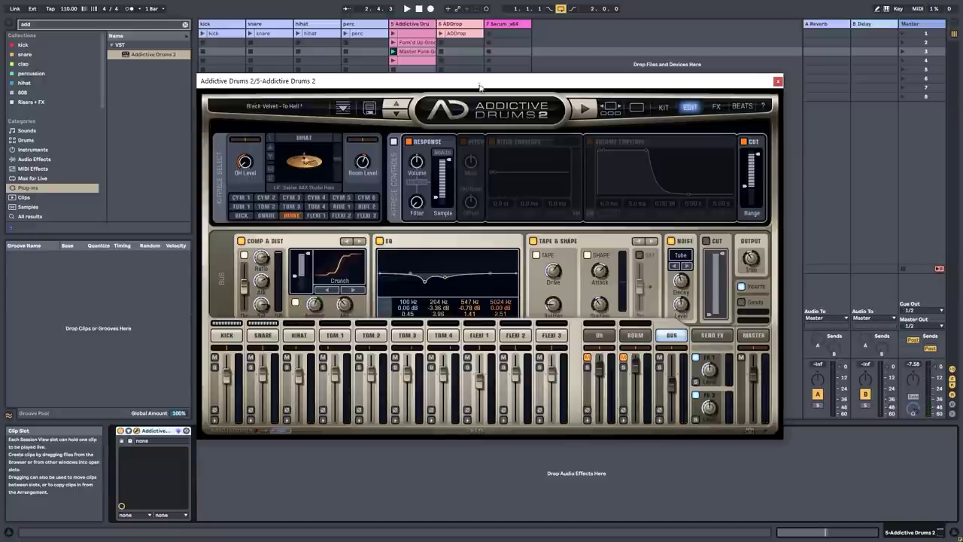
Record the groove during playback and drag the ADDrop WAV into an empty Session clip slot
drag(479, 87, 476, 72)
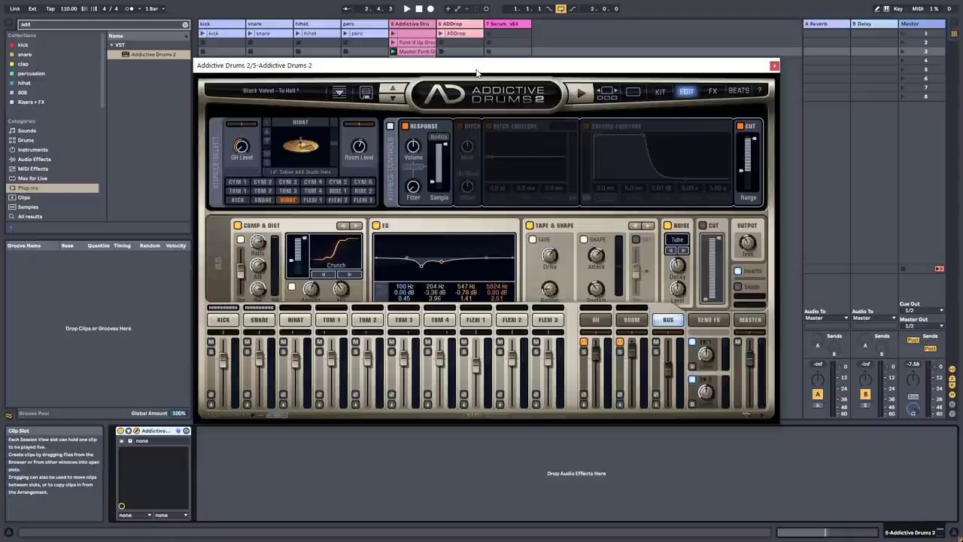
key(space)
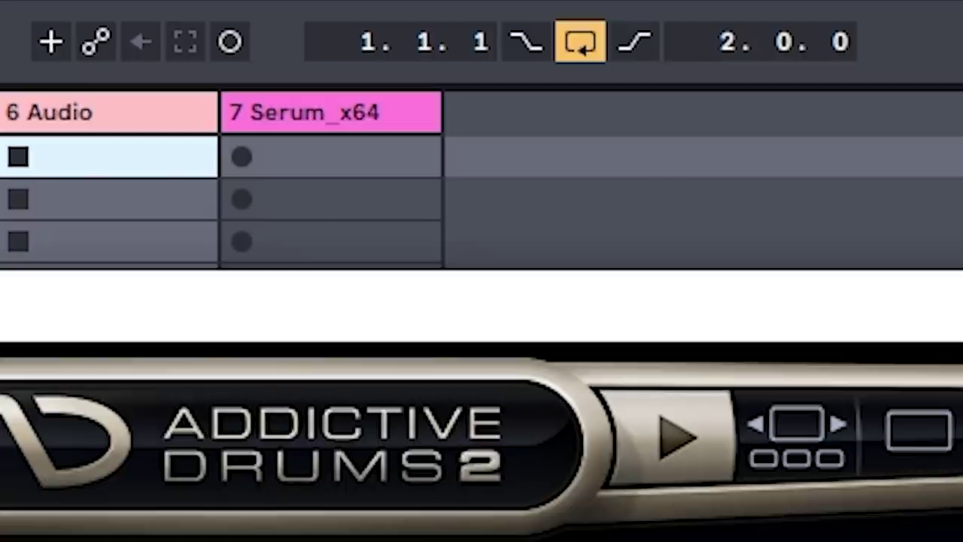
drag(168, 527, 532, 140)
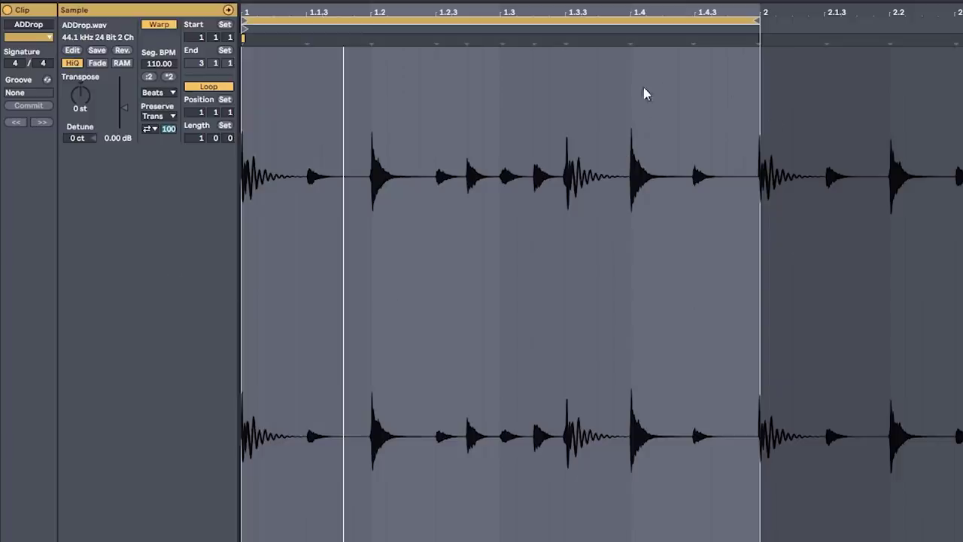
Transpose the ADDrop clip to 6 st, warp it in Complex Pro, and set Formants to 0
key(space)
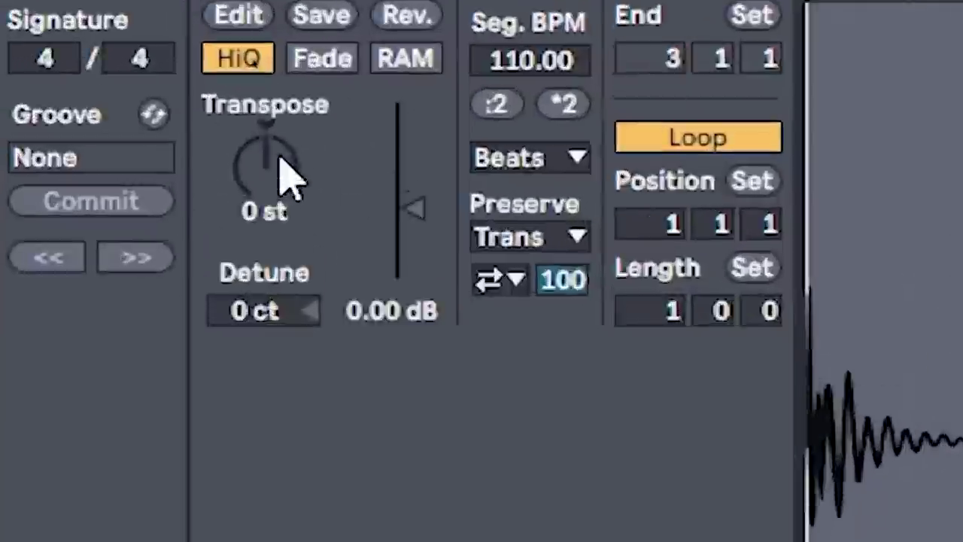
drag(83, 90, 84, 73)
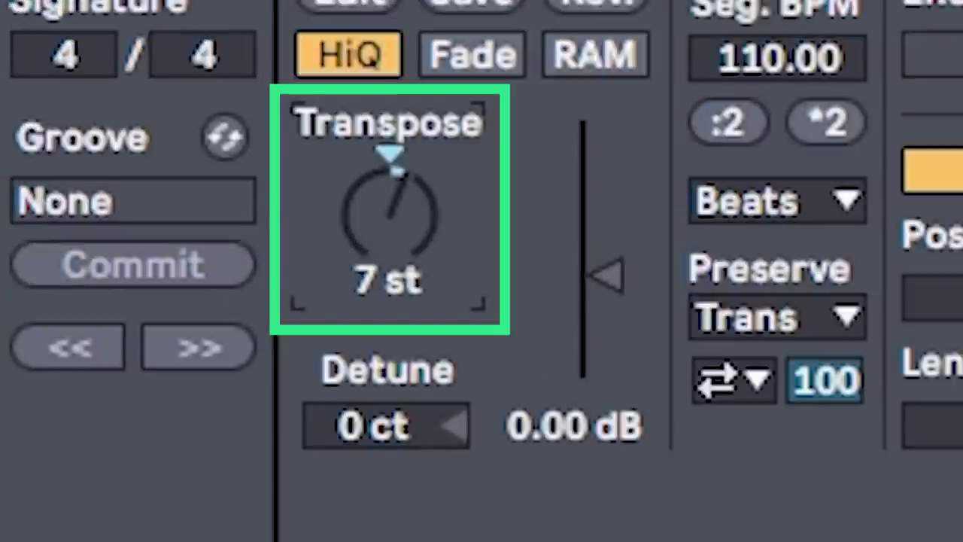
drag(429, 226, 403, 208)
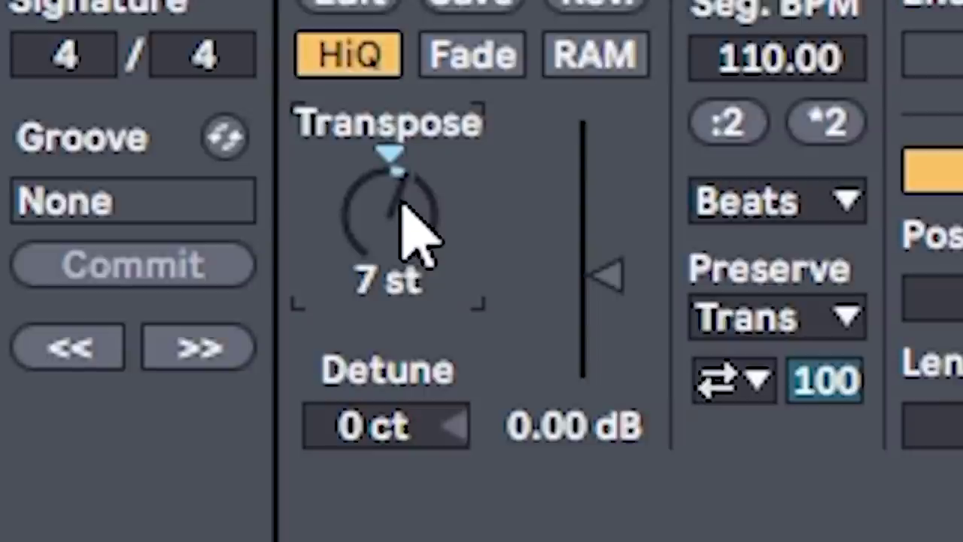
drag(403, 205, 403, 212)
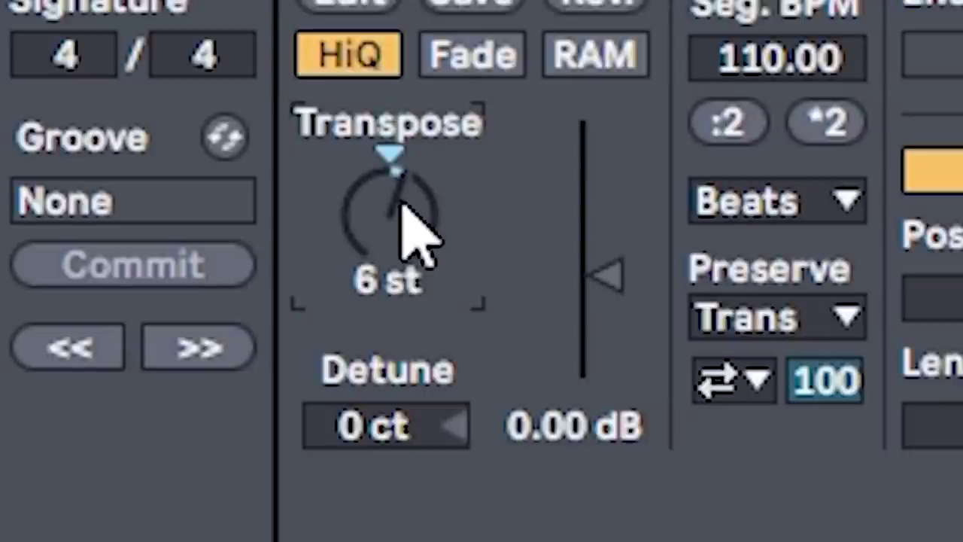
click(828, 218)
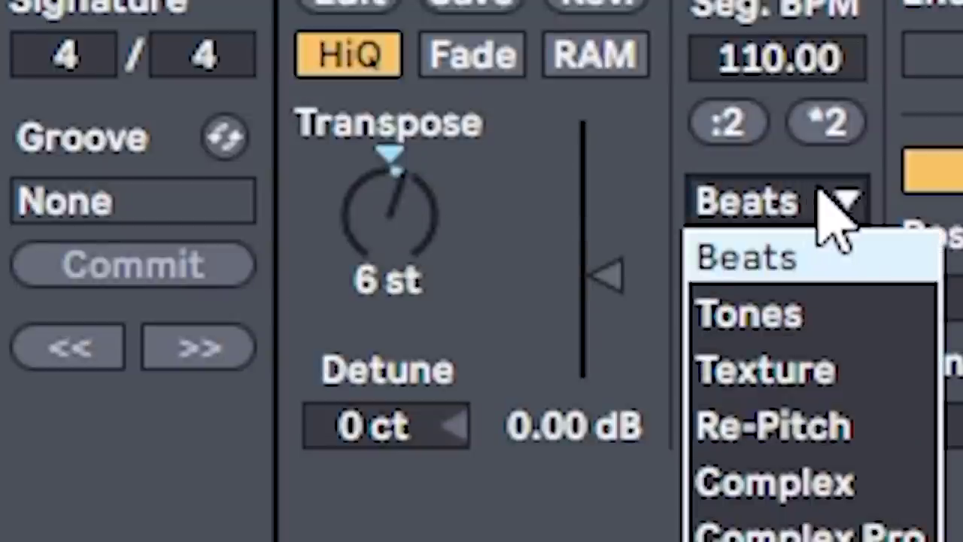
click(876, 533)
drag(817, 334, 817, 422)
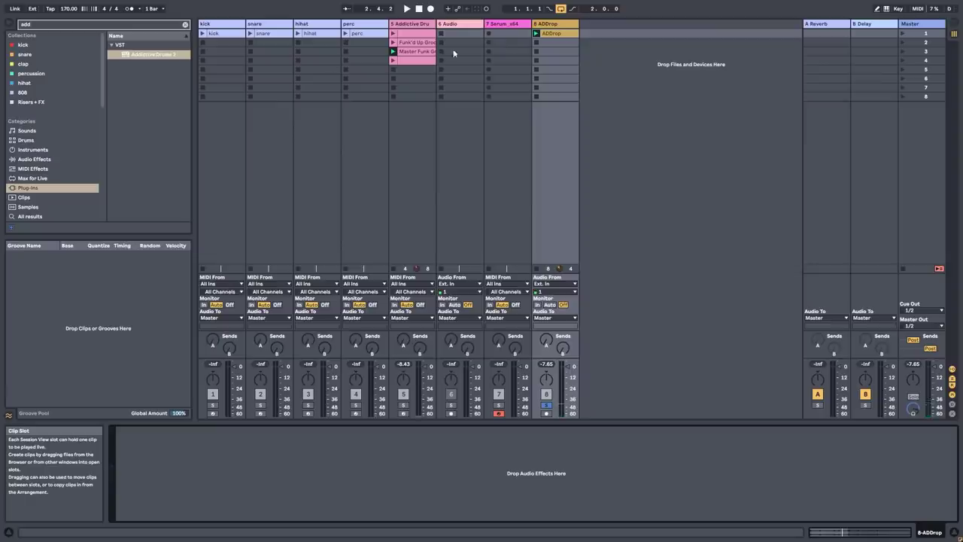
Search the browser for 'trash' and add iZotope Trash 2 to the ADDrop track
click(188, 25)
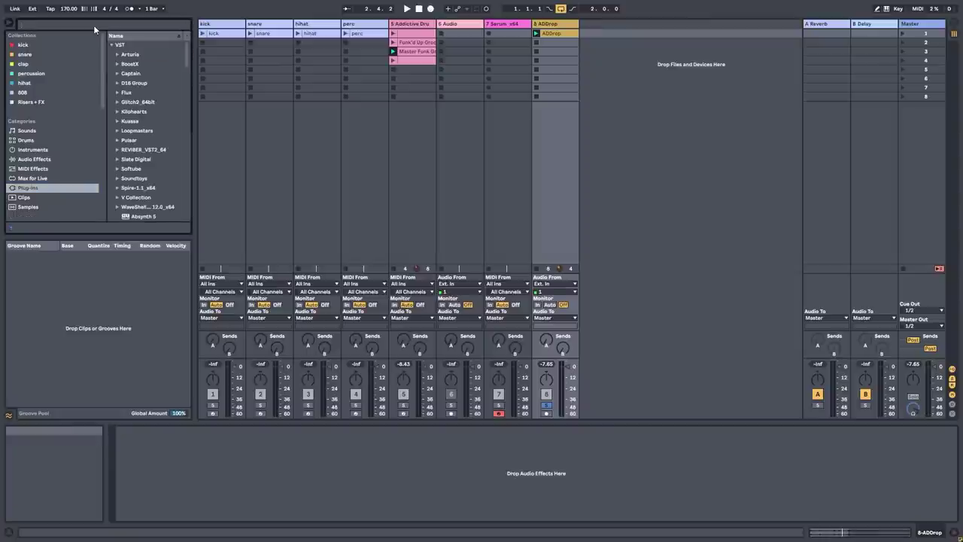
click(93, 25)
text(trash)
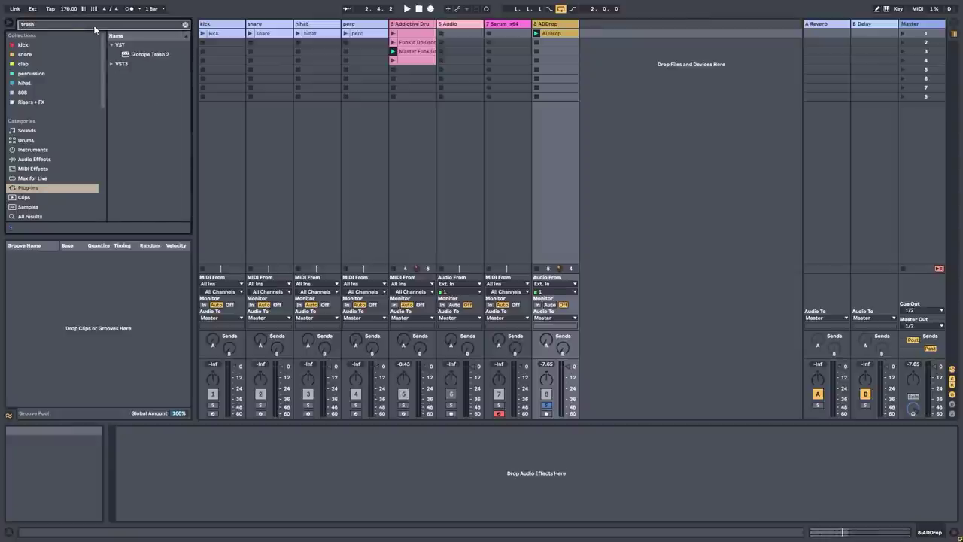
drag(169, 57, 402, 471)
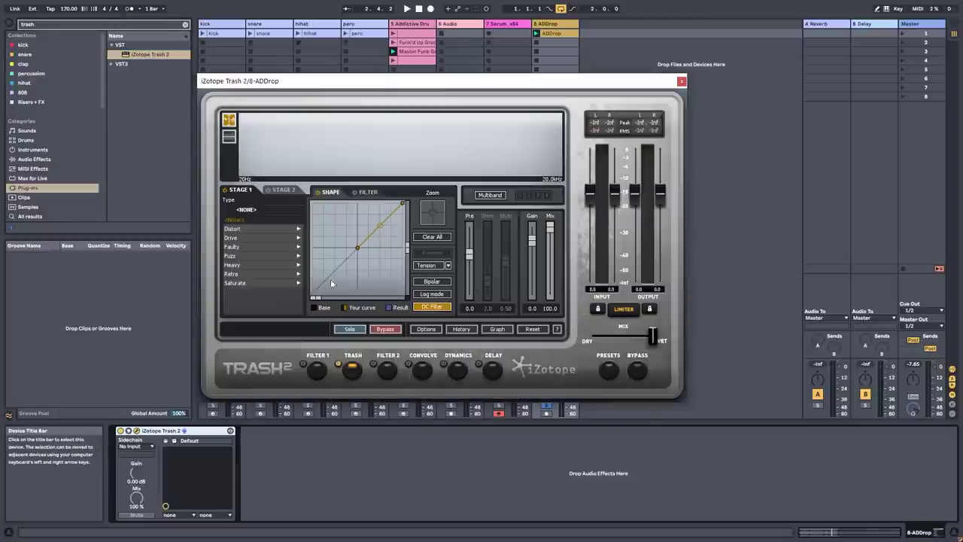
Load the user Amen Dec 2020 v3 preset and blend the MIX partway between dry and wet
click(607, 368)
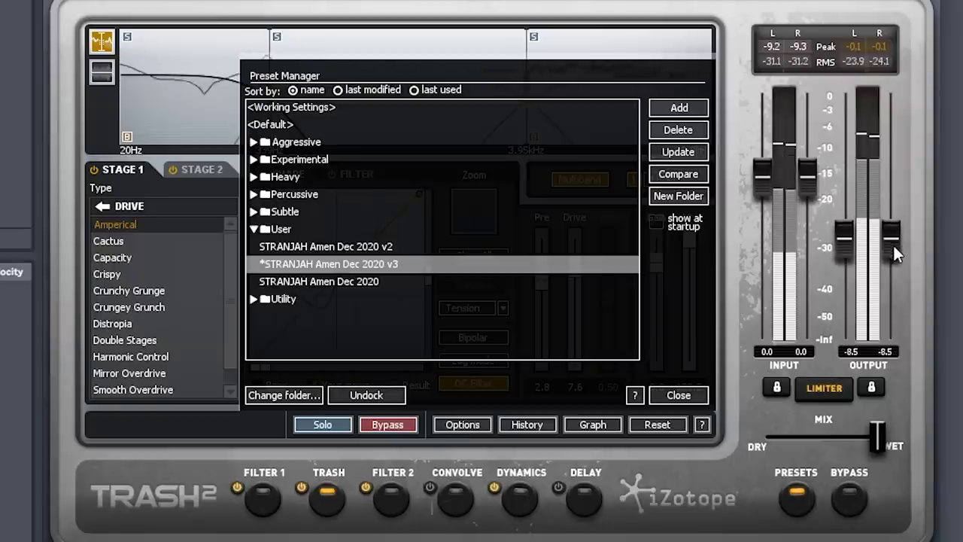
drag(877, 437, 819, 433)
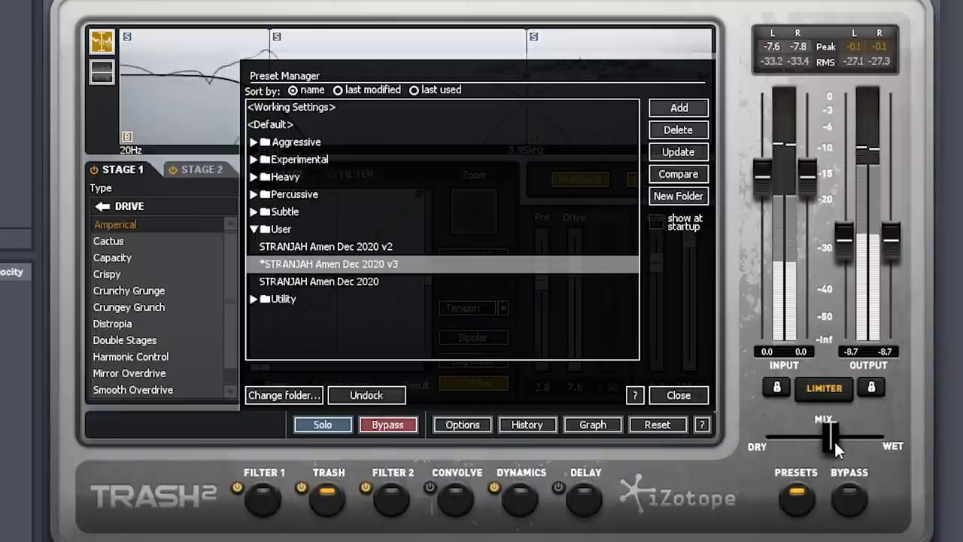
drag(828, 441, 828, 444)
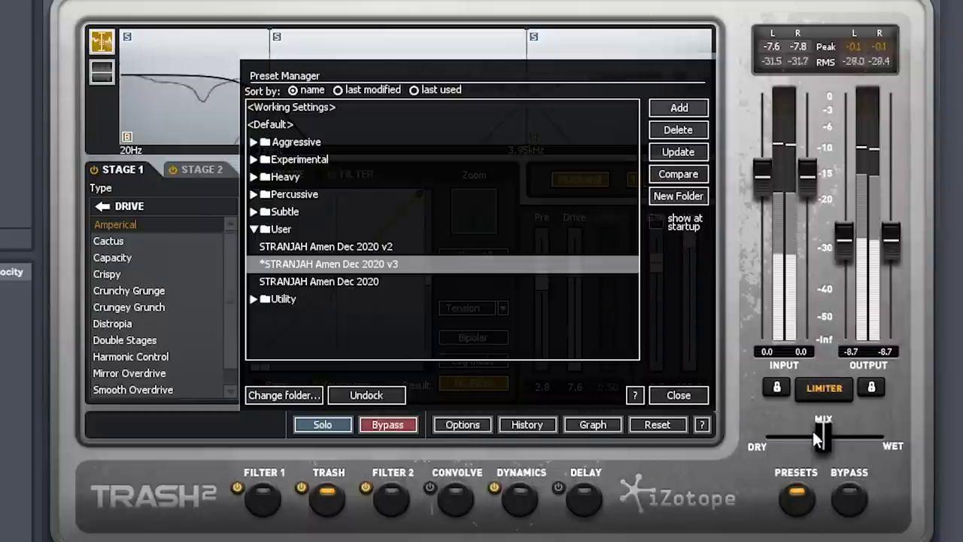
mouse_move(822, 440)
mouse_down()
mouse_move(880, 441)
mouse_move(825, 444)
mouse_up()
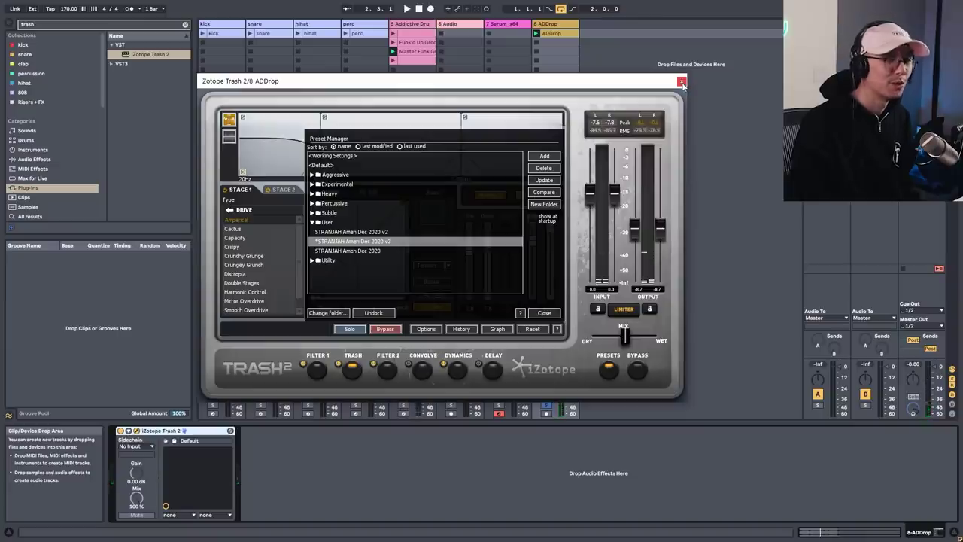
Slice the ADDrop clip by transient to a new MIDI track using the Masterclass Slicing Preset
click(682, 82)
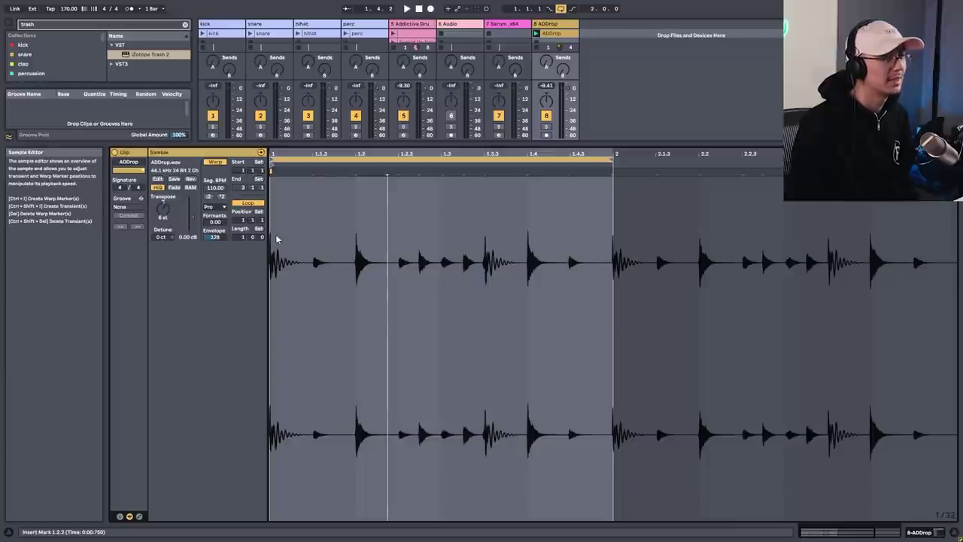
right_click(379, 214)
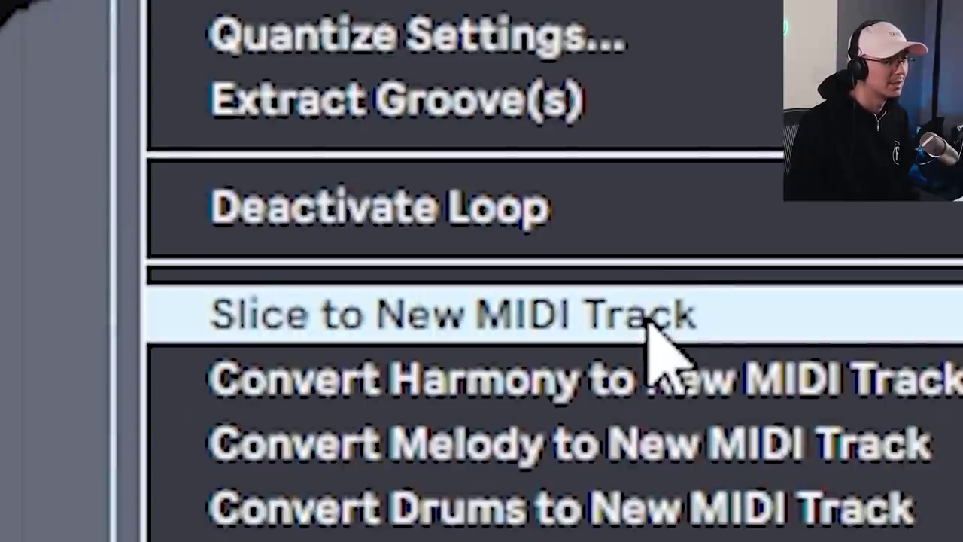
click(647, 322)
click(639, 164)
click(627, 231)
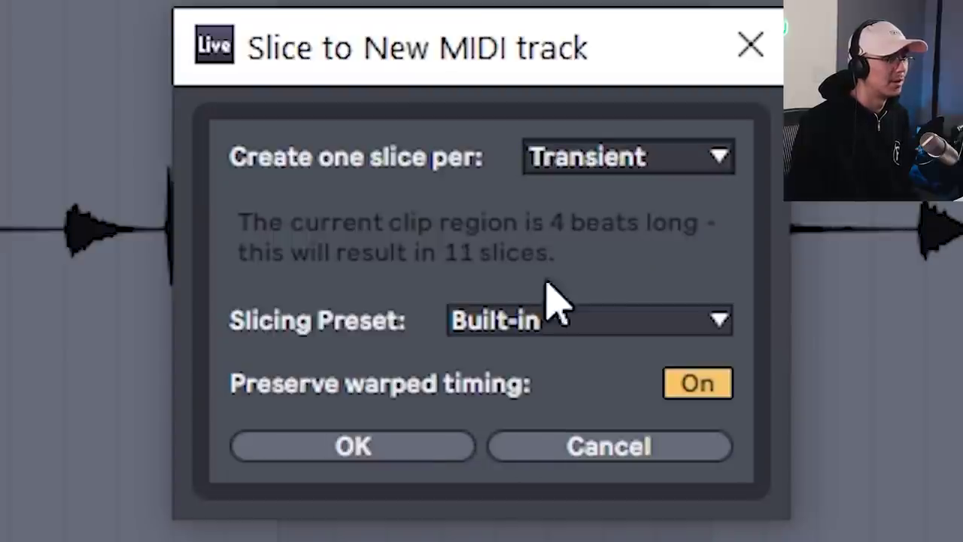
click(519, 324)
click(534, 396)
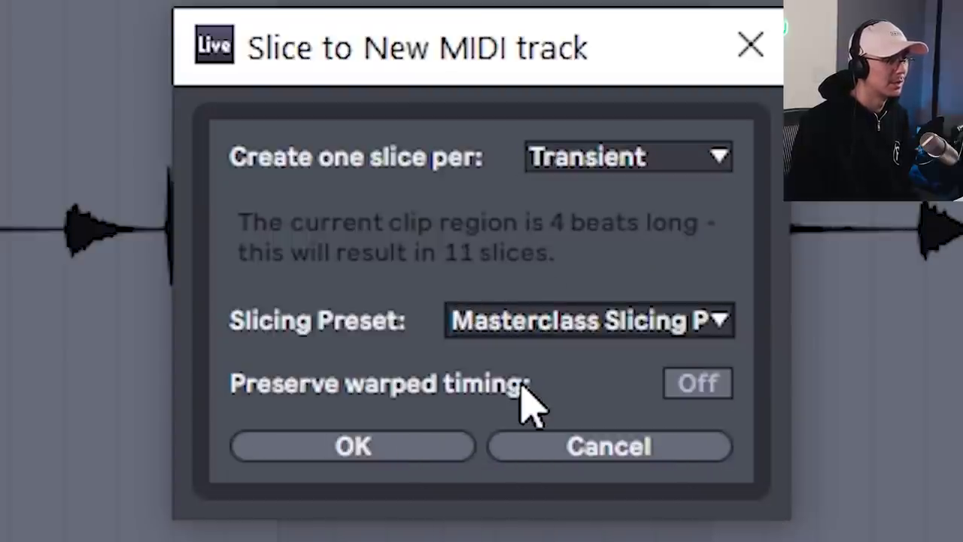
click(388, 449)
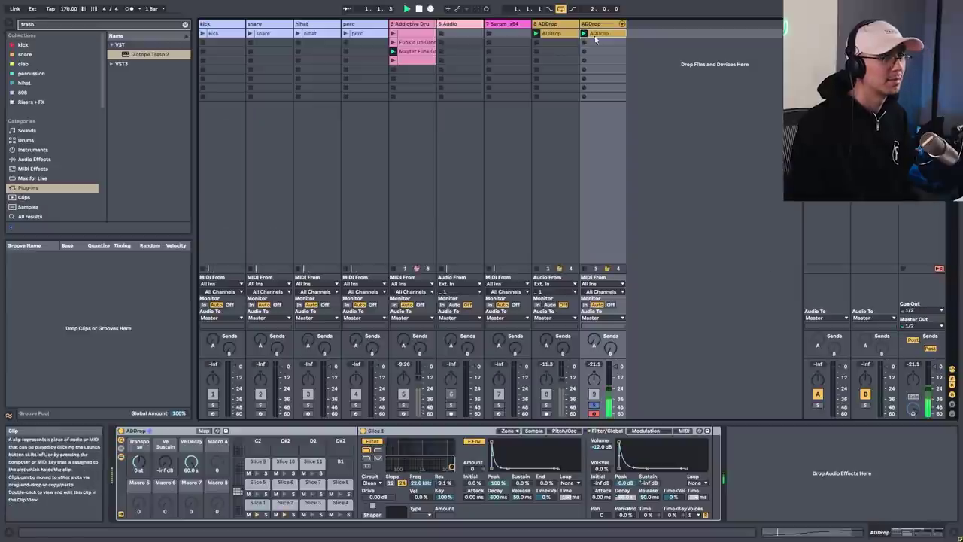
Paste track 8's Trash 2 onto sliced MIDI track 9, then raise its Transpose macro to +13 st
click(548, 23)
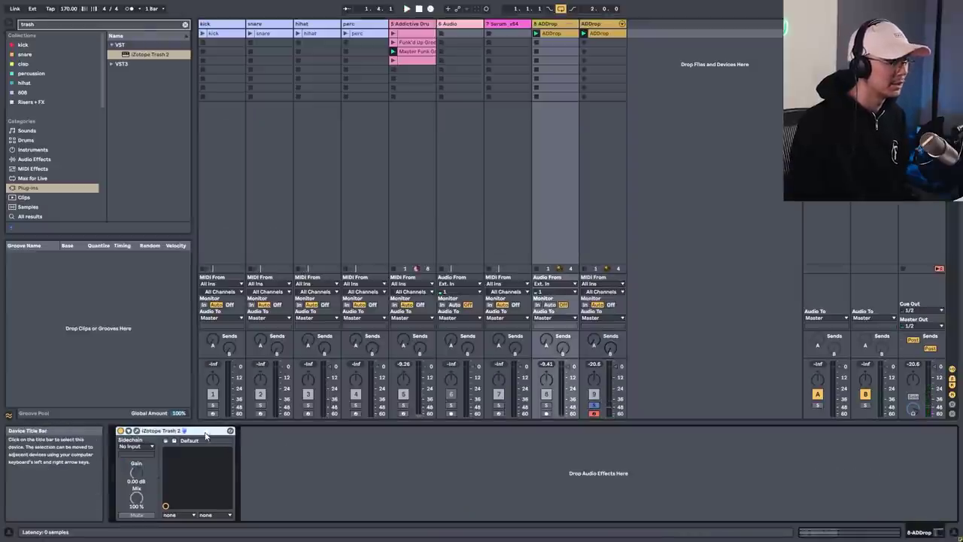
click(594, 129)
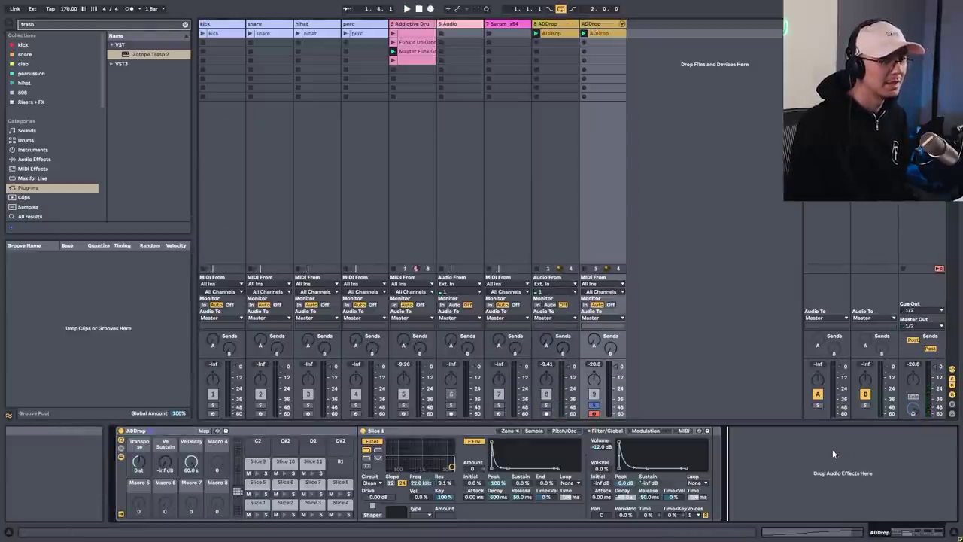
key(ctrl+v)
key(space)
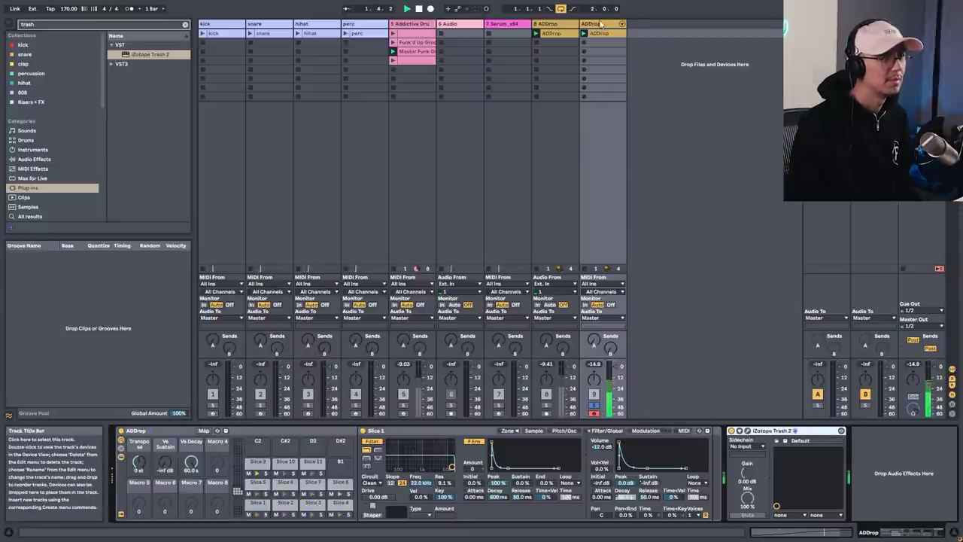
drag(139, 461, 138, 449)
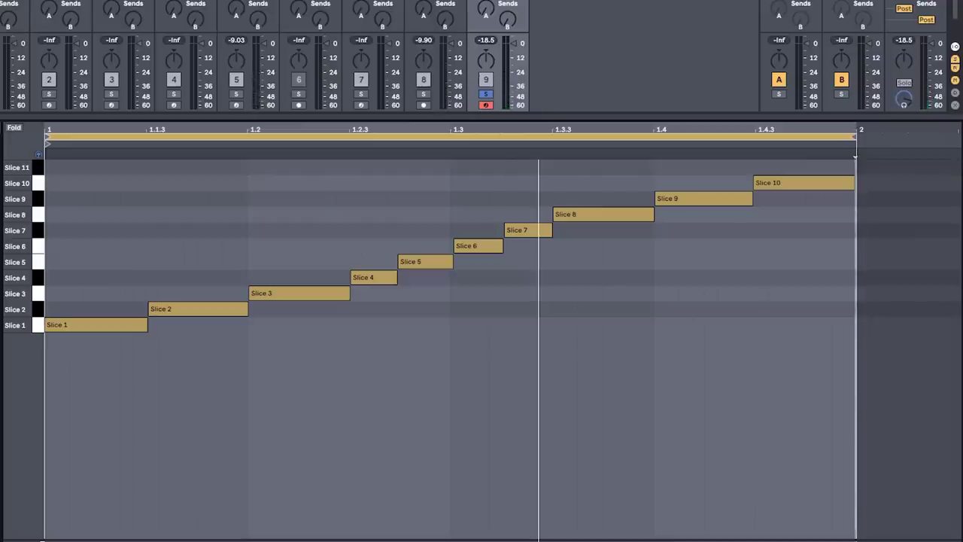
Move Slices 3–10 later in the clip and duplicate Slices 1–2 at beat 1.2
key(minus)
key(space)
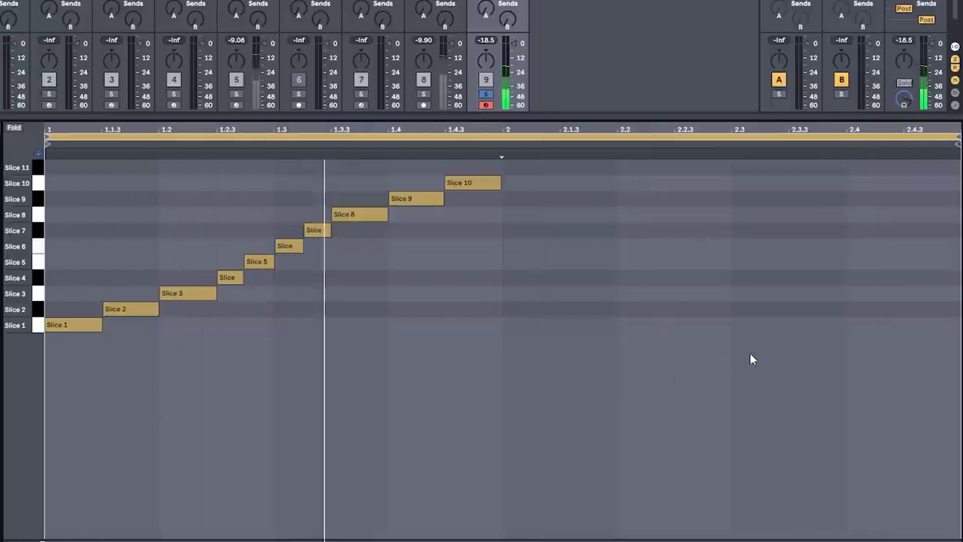
drag(475, 159, 303, 303)
drag(200, 252, 181, 338)
Delete Slices 8–10, repeat the Slice 3–7 run along the clip, and replay it
drag(486, 247, 625, 178)
key(Delete)
mouse_move(456, 186)
mouse_down()
mouse_move(316, 313)
mouse_move(469, 309)
mouse_move(498, 294)
mouse_move(810, 304)
mouse_up()
click(774, 349)
key(space)
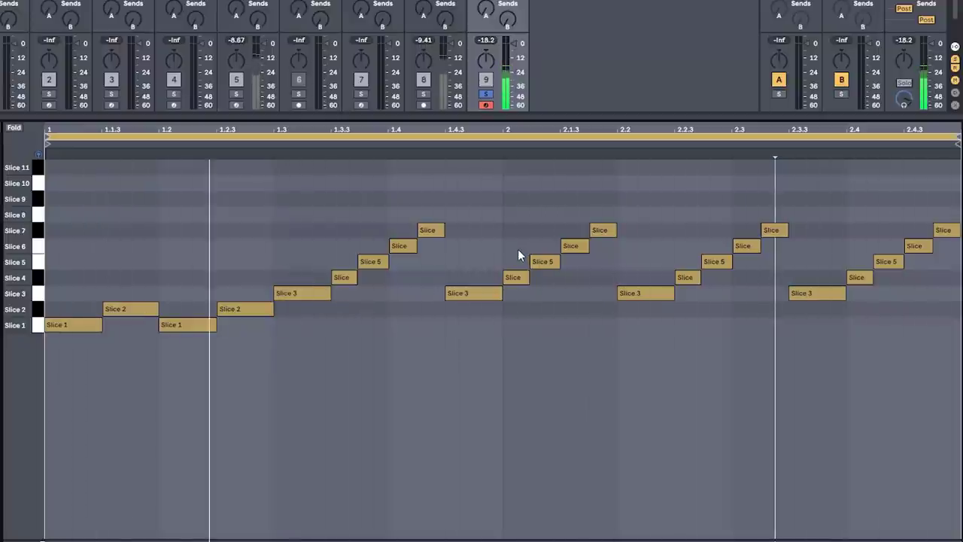
click(402, 379)
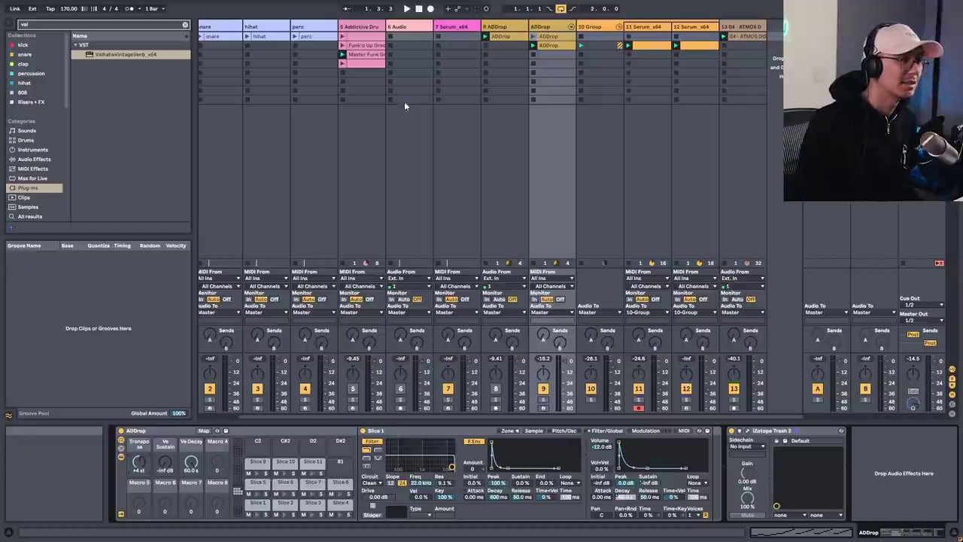
Play the resequenced beat and turn up the sliced track's Transpose macro
key(space)
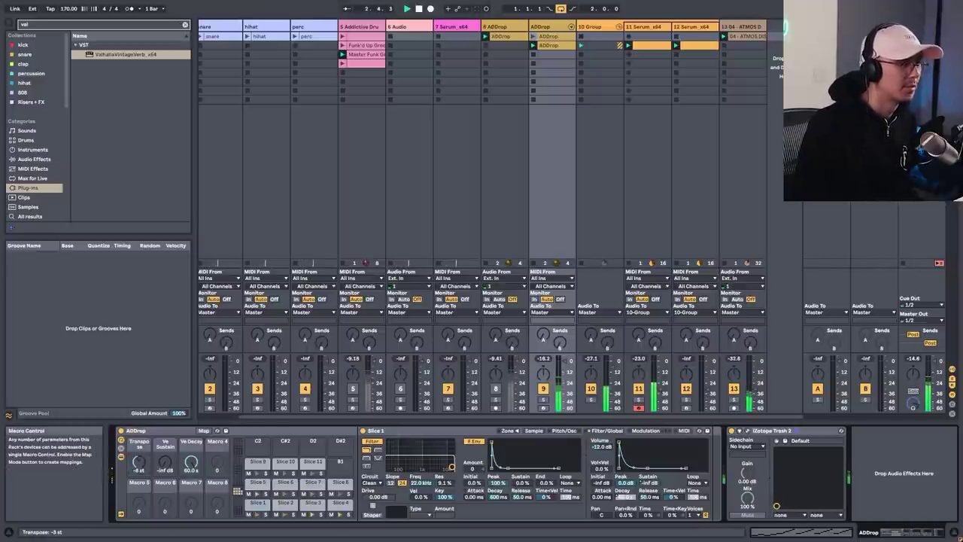
drag(138, 461, 138, 447)
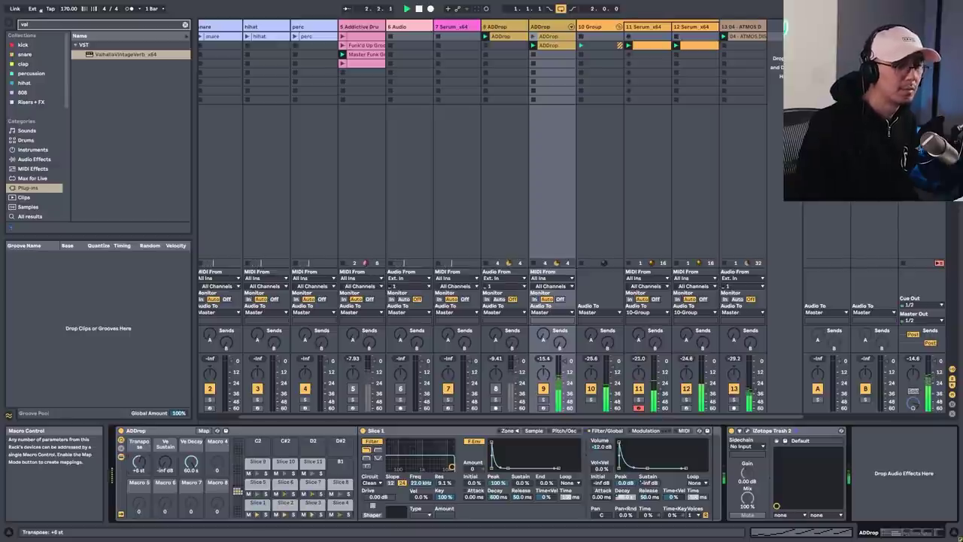